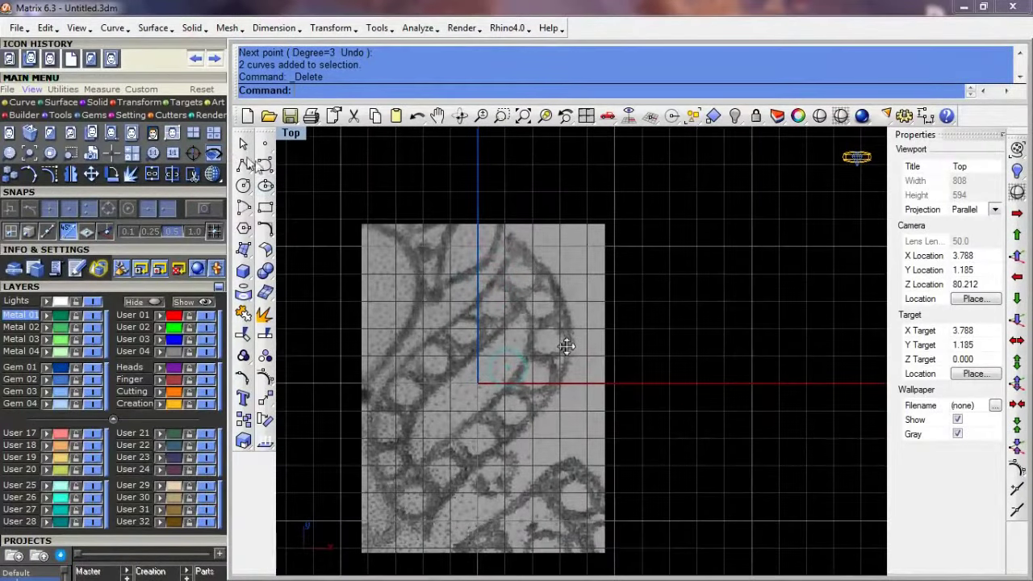
# Step: Zoom in on the top of the leaf sketch
pyautogui.scroll(2, 524, 246)
# Step: Draw a 1.7-radius circle centred on the small ring in the sketch
pyautogui.click(508, 230)
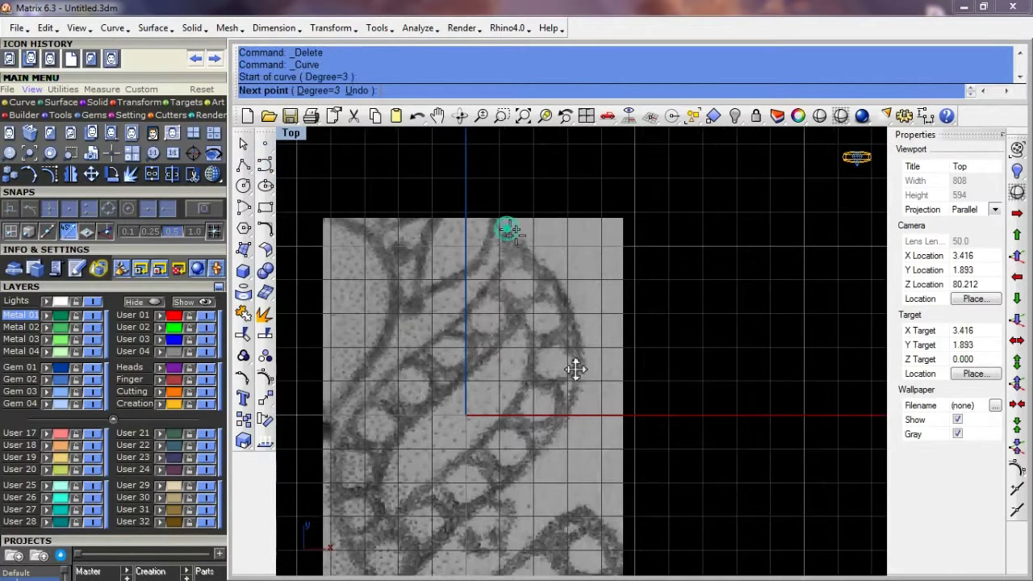
pyautogui.press('Escape')
pyautogui.click(243, 184)
pyautogui.scroll(1, 576, 369)
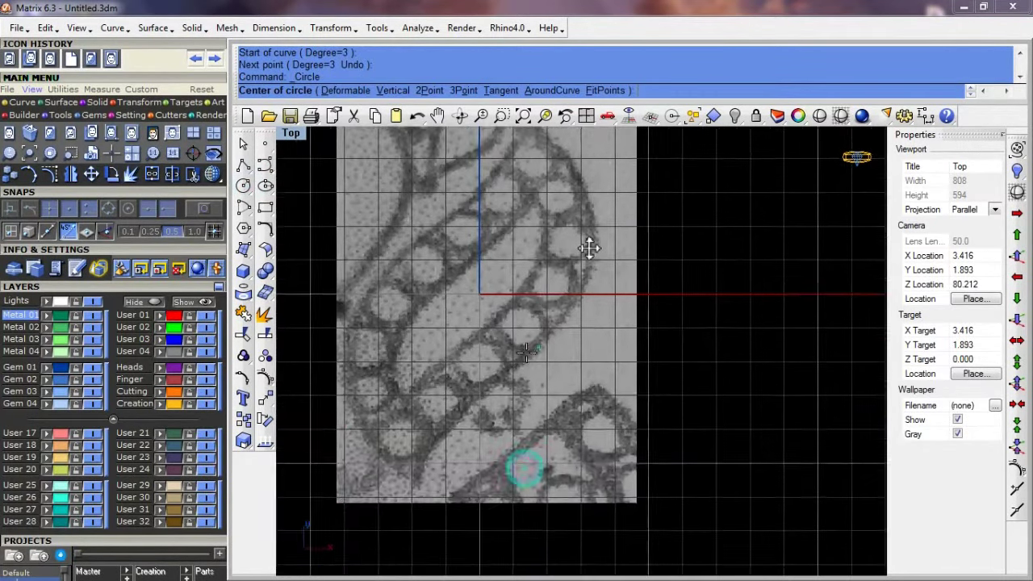
pyautogui.moveTo(576, 369); pyautogui.dragTo(604, 223, button='right')
pyautogui.click(508, 333)
pyautogui.write('1.7')
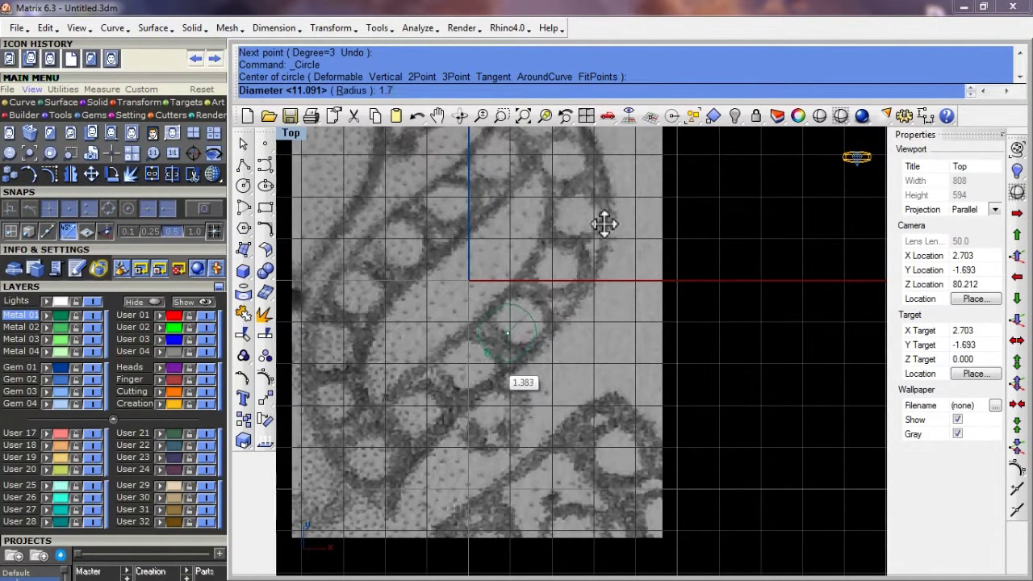
pyautogui.press('Return')
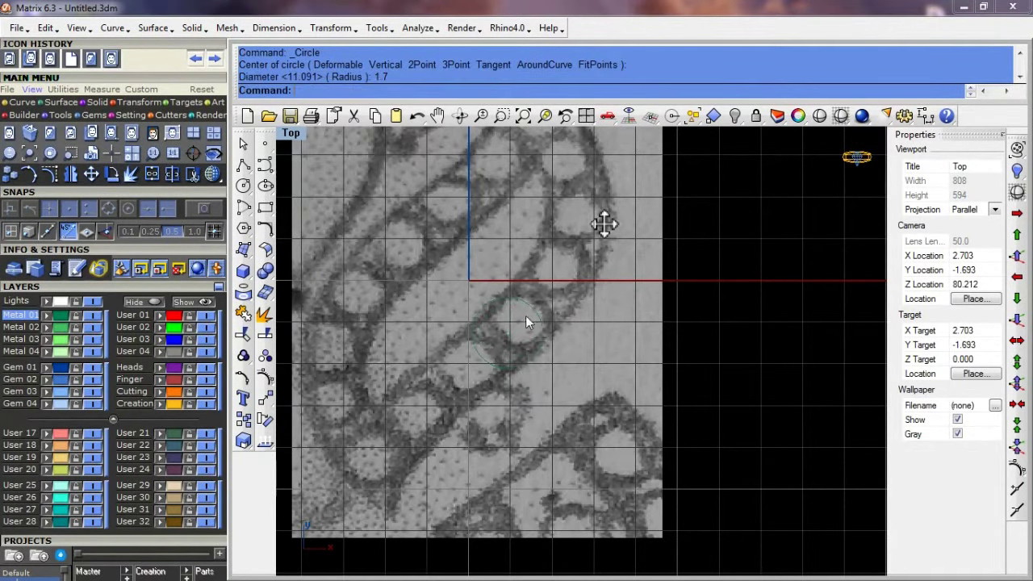
pyautogui.scroll(2, 604, 221)
# Step: Move the circle so it sits exactly on the sketched ring
pyautogui.click(495, 254)
pyautogui.write('s')
pyautogui.press('Return')
pyautogui.click(519, 349)
pyautogui.click(520, 351)
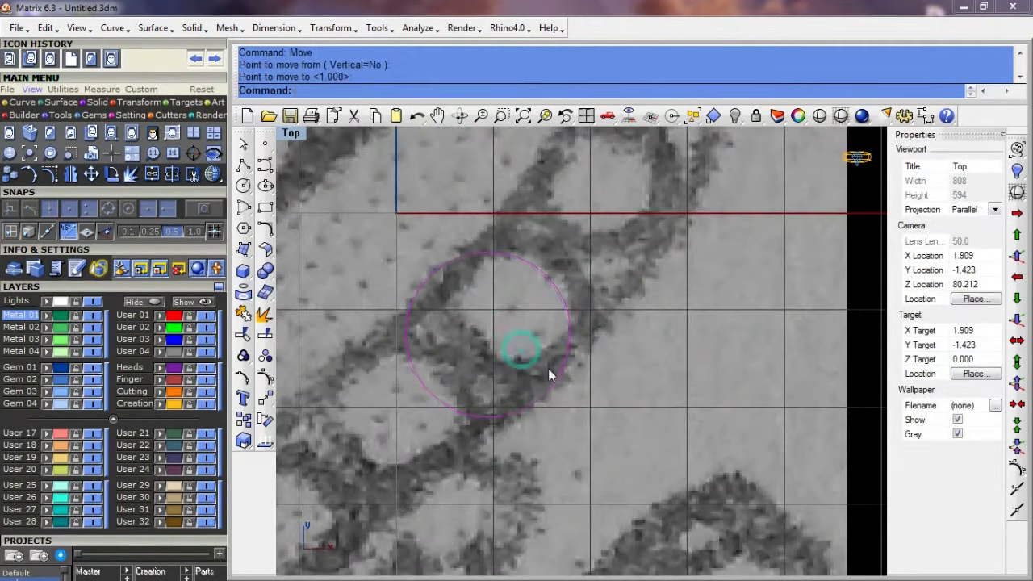
pyautogui.scroll(-2, 650, 170)
# Step: Trace the leaf's right edge as a curve from the tip down toward the circle
pyautogui.write('c')
pyautogui.press('Return')
pyautogui.scroll(-1, 600, 219)
pyautogui.moveTo(600, 219); pyautogui.dragTo(601, 292, button='right')
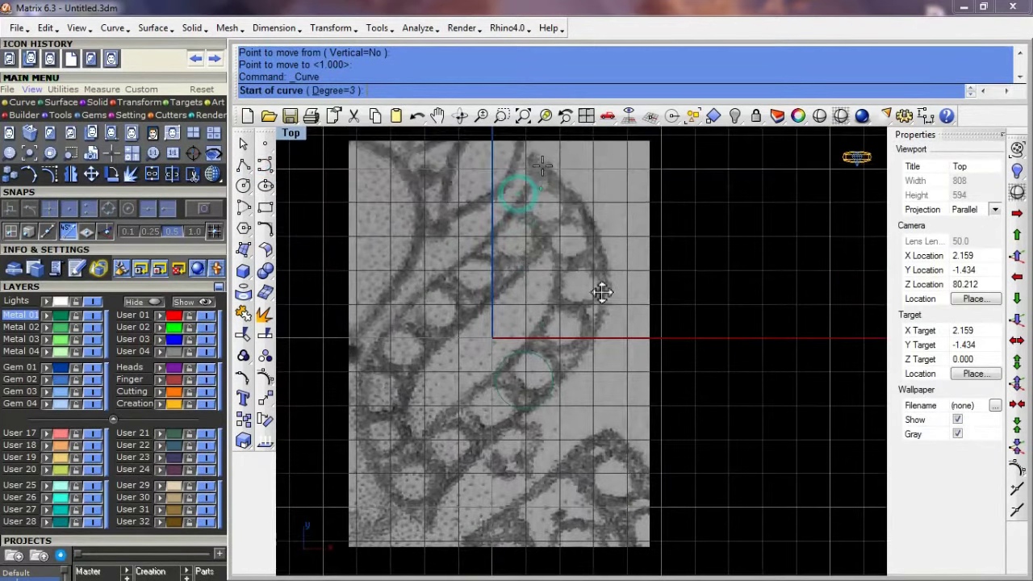
pyautogui.click(530, 151)
pyautogui.click(600, 216)
pyautogui.click(618, 303)
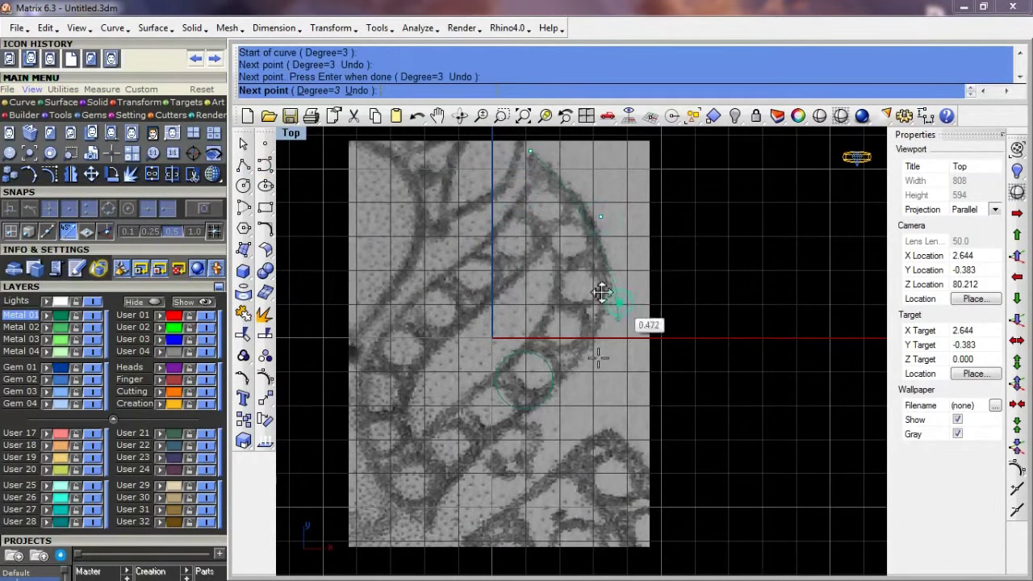
pyautogui.click(586, 381)
pyautogui.click(500, 426)
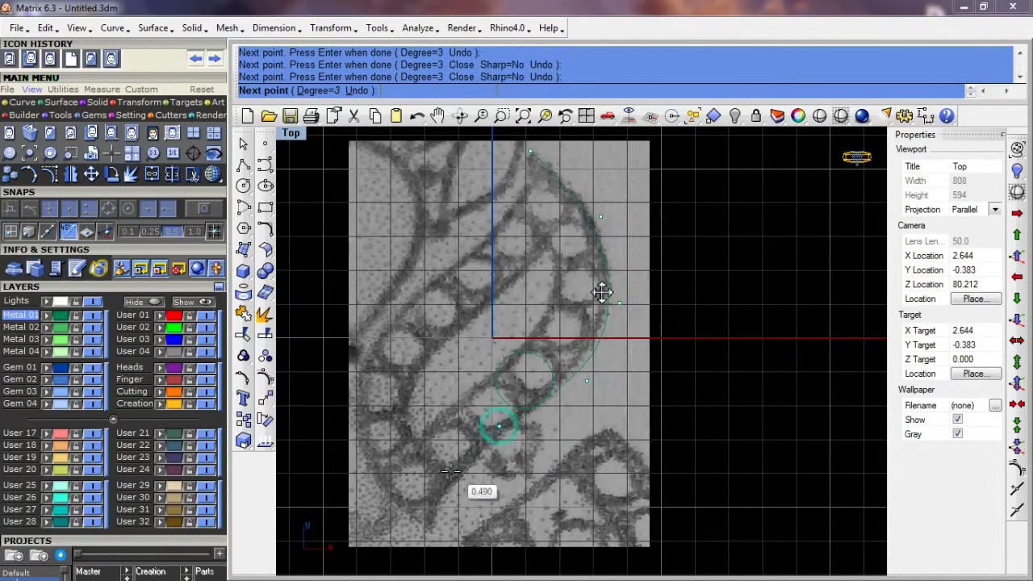
pyautogui.click(448, 478)
pyautogui.scroll(2, 445, 477)
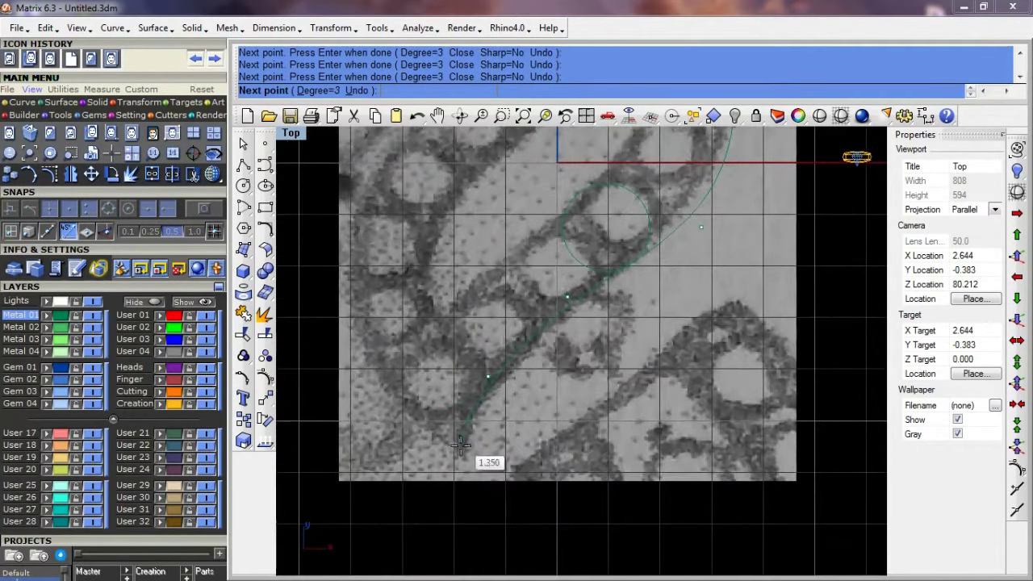
pyautogui.rightClick(476, 476)
# Step: Trace the leaf's left edge as a second curve ending exactly at the tip
pyautogui.click(465, 456)
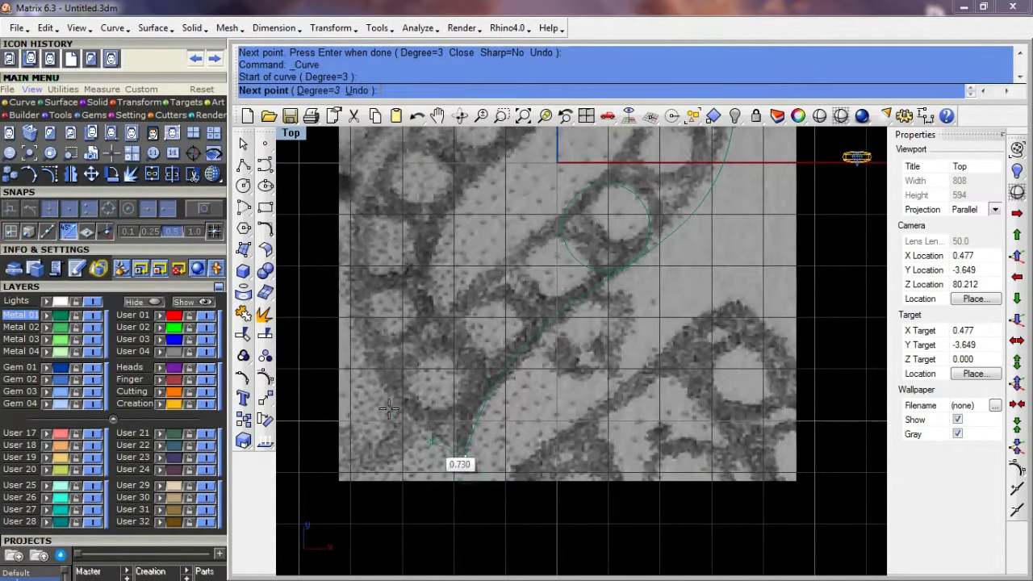
pyautogui.click(389, 409)
pyautogui.click(336, 271)
pyautogui.moveTo(362, 358); pyautogui.dragTo(379, 499, button='right')
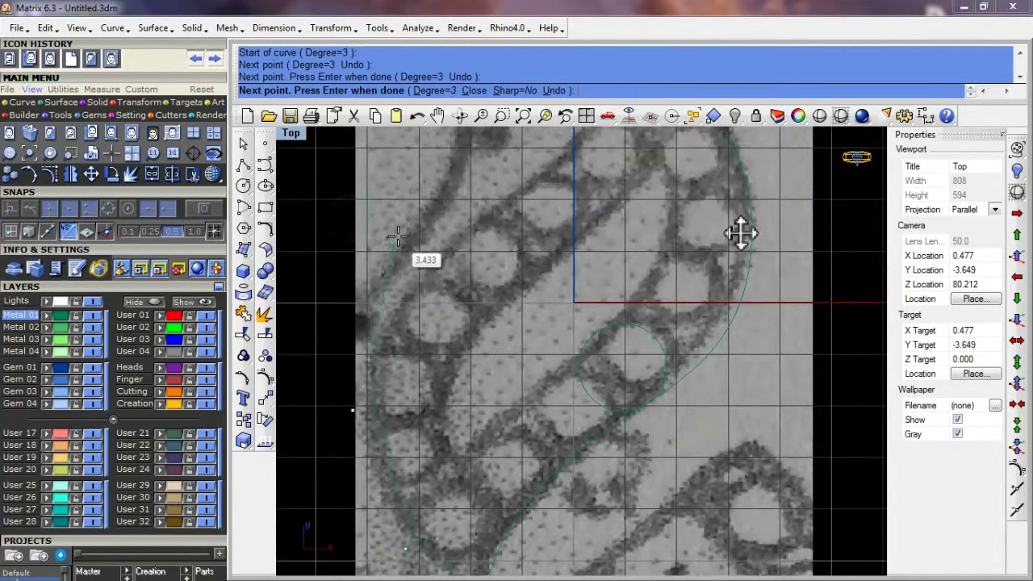
pyautogui.click(398, 237)
pyautogui.click(526, 177)
pyautogui.moveTo(740, 233); pyautogui.dragTo(697, 374, button='right')
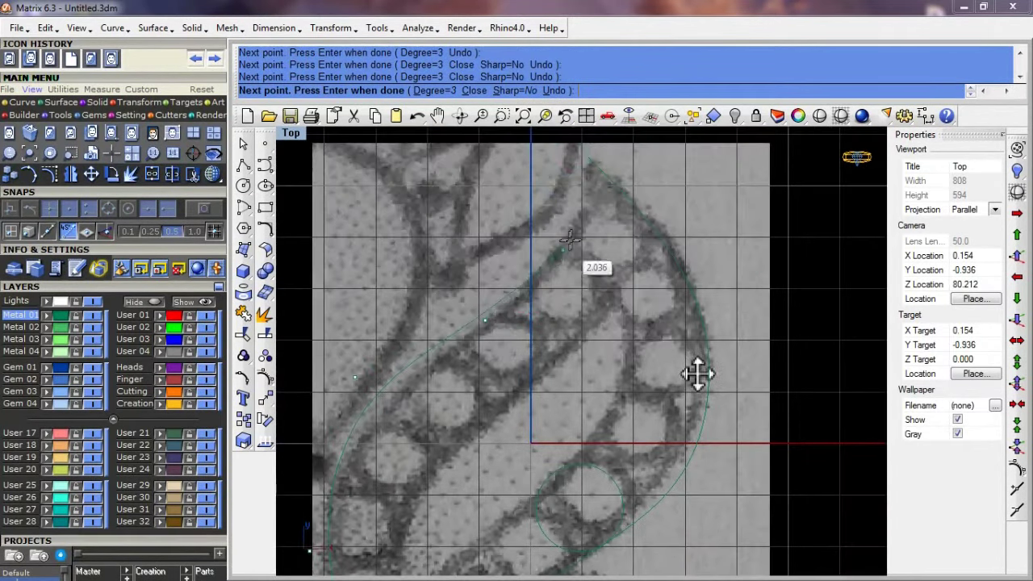
pyautogui.click(587, 163)
pyautogui.rightClick(587, 164)
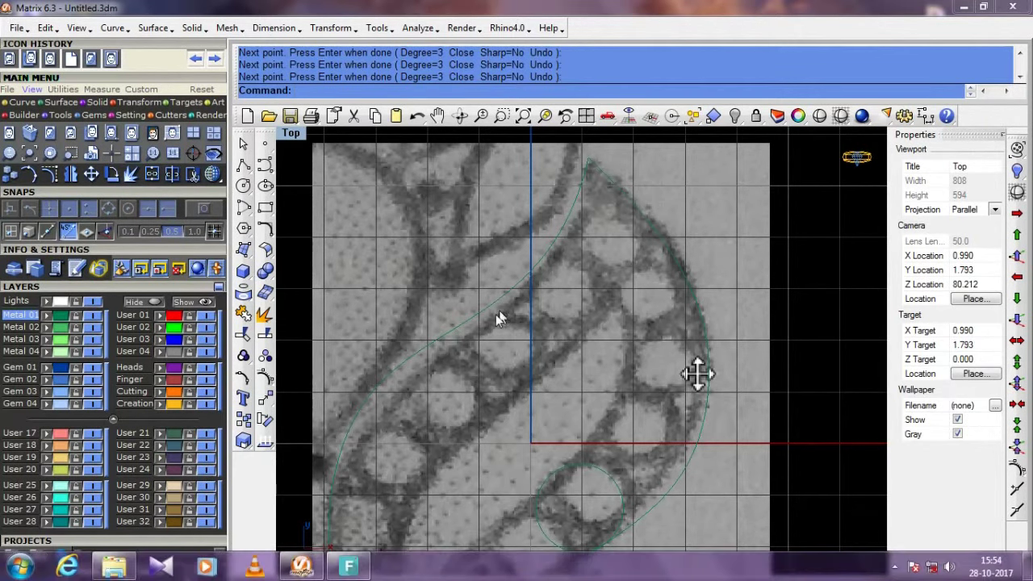
# Step: Show control points and nudge the first leaf curve's points onto the sketch line
pyautogui.moveTo(496, 314); pyautogui.dragTo(528, 331, button='right')
pyautogui.press('F10')
pyautogui.write('s')
pyautogui.press('Return')
pyautogui.click(583, 294)
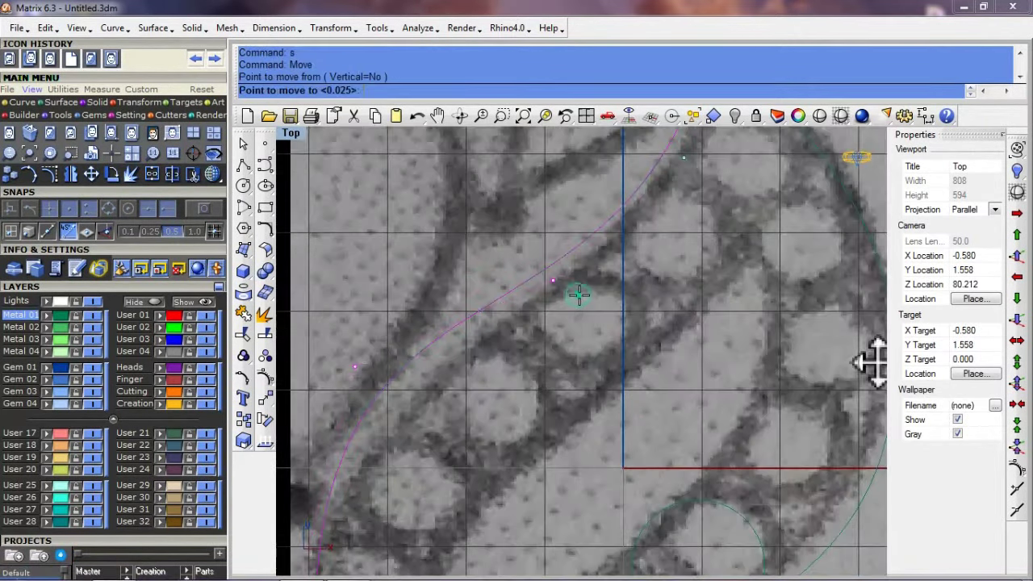
pyautogui.click(588, 302)
pyautogui.press('Return')
pyautogui.click(581, 350)
pyautogui.click(590, 364)
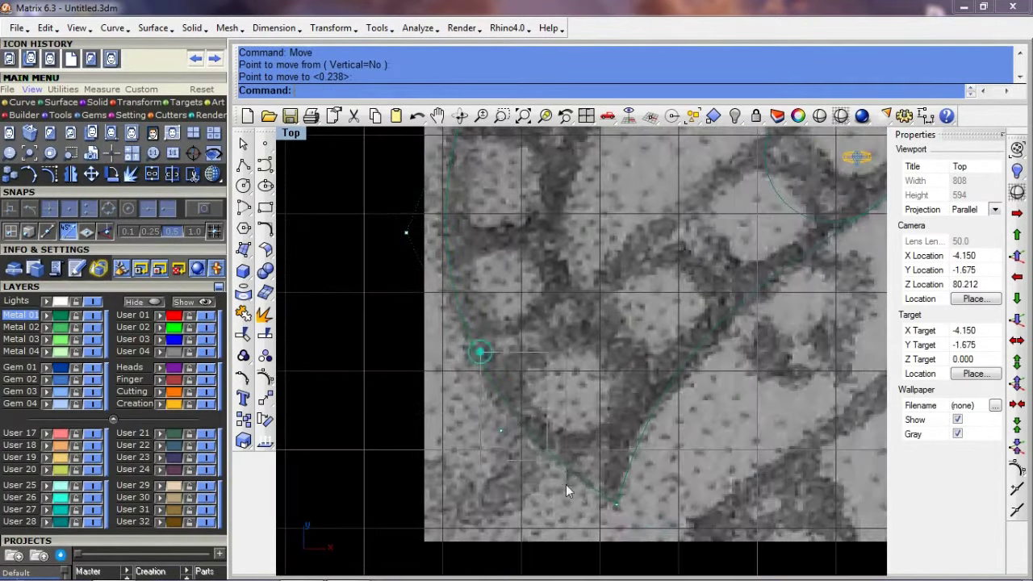
pyautogui.write('s')
pyautogui.press('Return')
pyautogui.click(547, 446)
# Step: Move control points of the other leaf curve onto the sketched outline
pyautogui.click(546, 443)
pyautogui.click(742, 363)
pyautogui.press('F10')
pyautogui.press('Return')
pyautogui.click(645, 331)
pyautogui.click(535, 341)
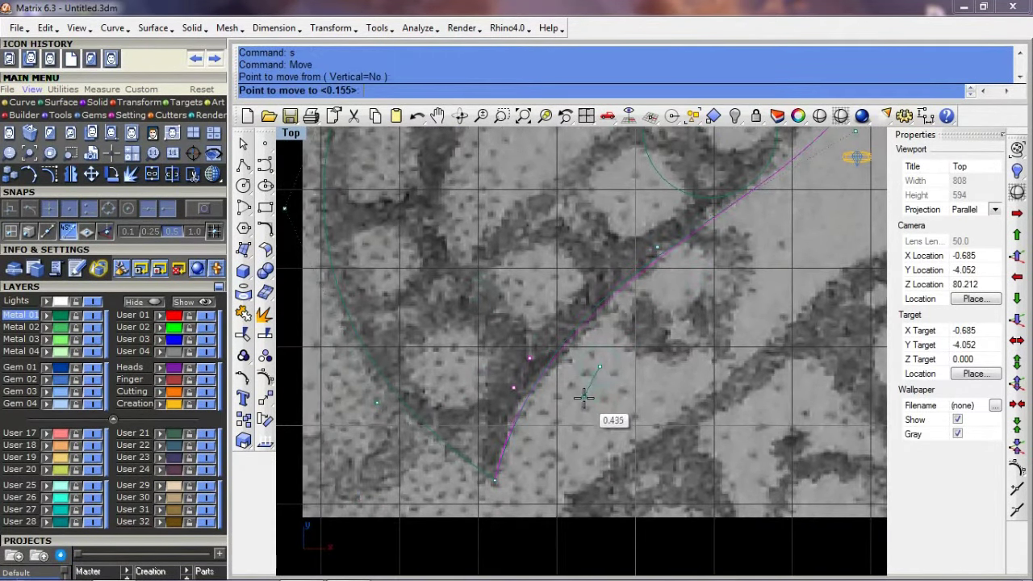
pyautogui.click(582, 373)
pyautogui.write('s')
pyautogui.press('Return')
pyautogui.click(645, 334)
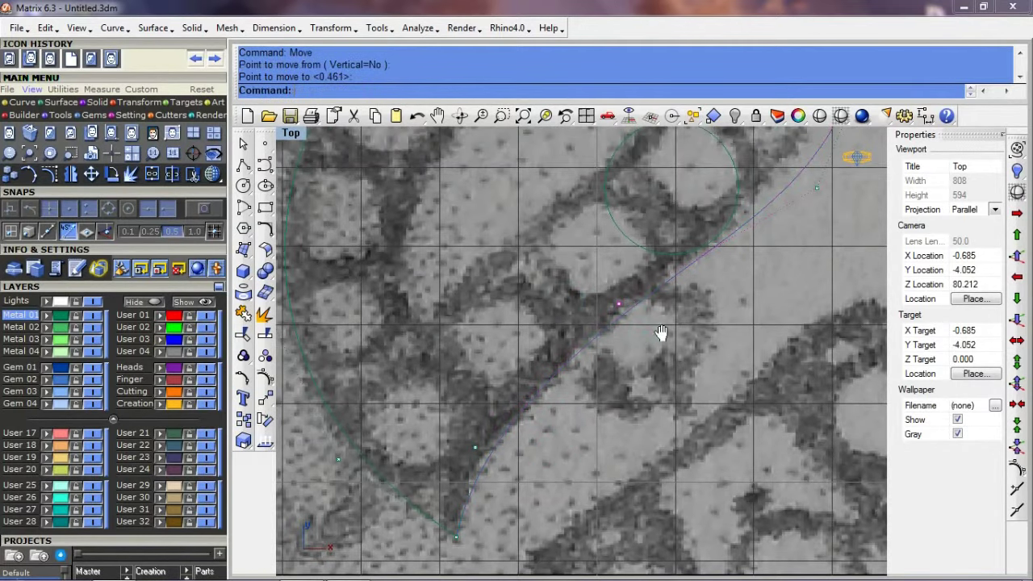
pyautogui.click(722, 281)
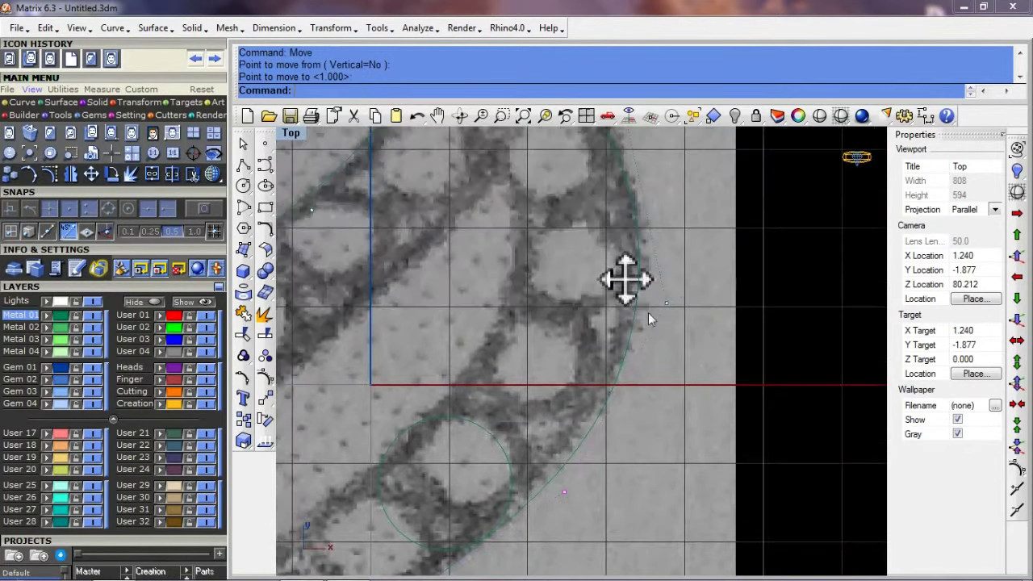
# Step: Adjust one more control point so the right curve hugs the leaf's right edge
pyautogui.scroll(-3, 677, 307)
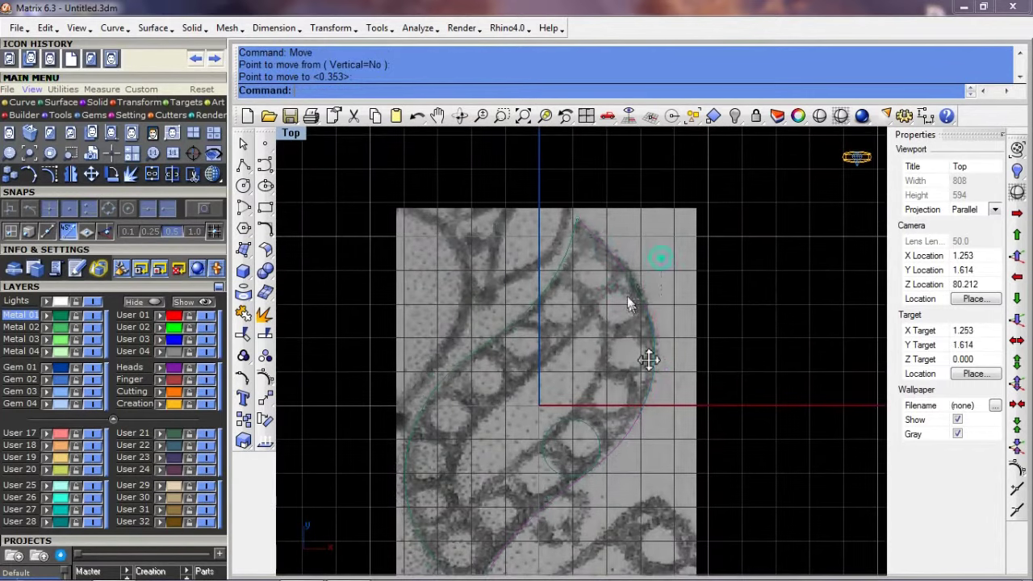
pyautogui.scroll(3, 628, 302)
pyautogui.click(662, 292)
pyautogui.write('s')
pyautogui.press('Return')
pyautogui.click(661, 303)
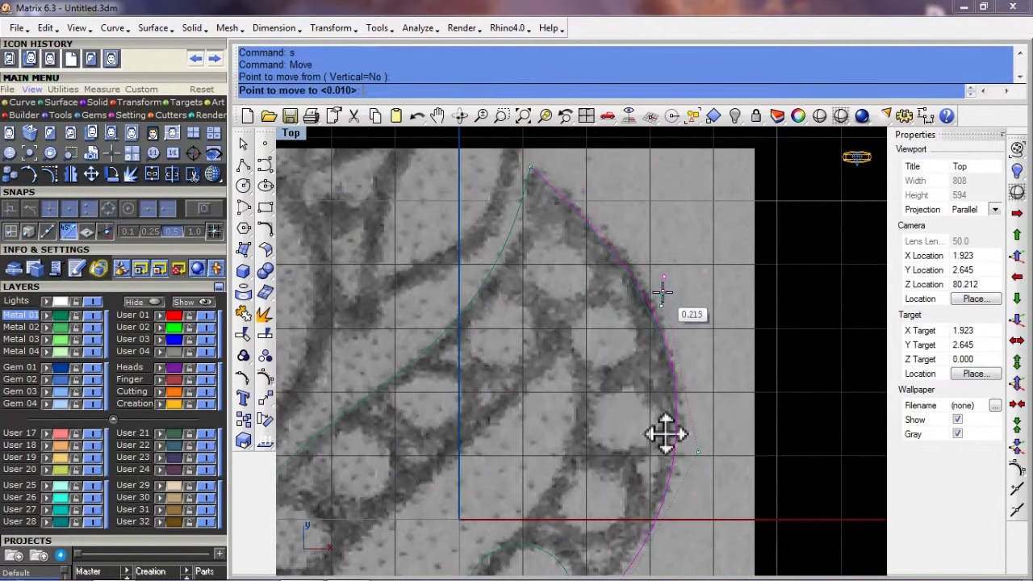
pyautogui.scroll(-2, 665, 434)
pyautogui.click(653, 316)
pyautogui.scroll(2, 612, 368)
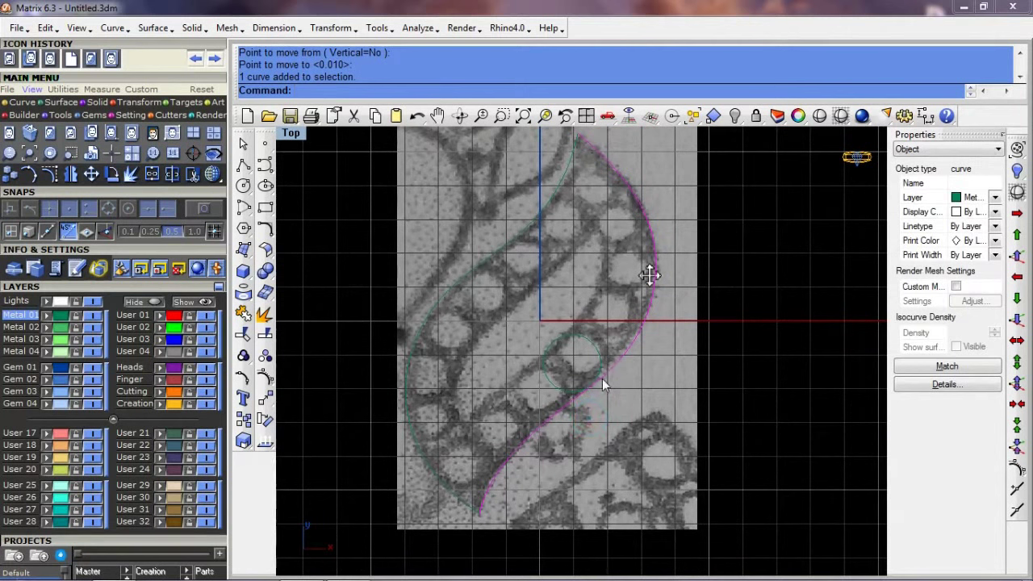
# Step: Circular-array the curve about the origin and delete the unwanted left copy
pyautogui.write('aa')
pyautogui.press('Return')
pyautogui.write('0')
pyautogui.press('Return')
pyautogui.press('Return')
pyautogui.press('Return')
pyautogui.click(573, 156)
pyautogui.press('Delete')
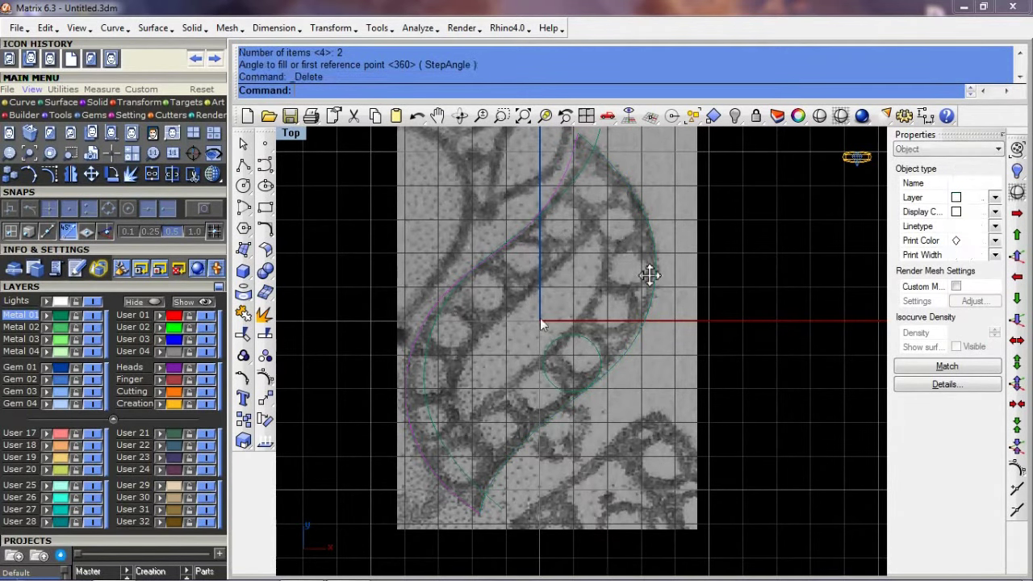
# Step: Trim the overlapping ends of the two leaf curves where they meet
pyautogui.click(495, 474)
pyautogui.keyDown('shift'); pyautogui.click(451, 478); pyautogui.keyUp('shift')
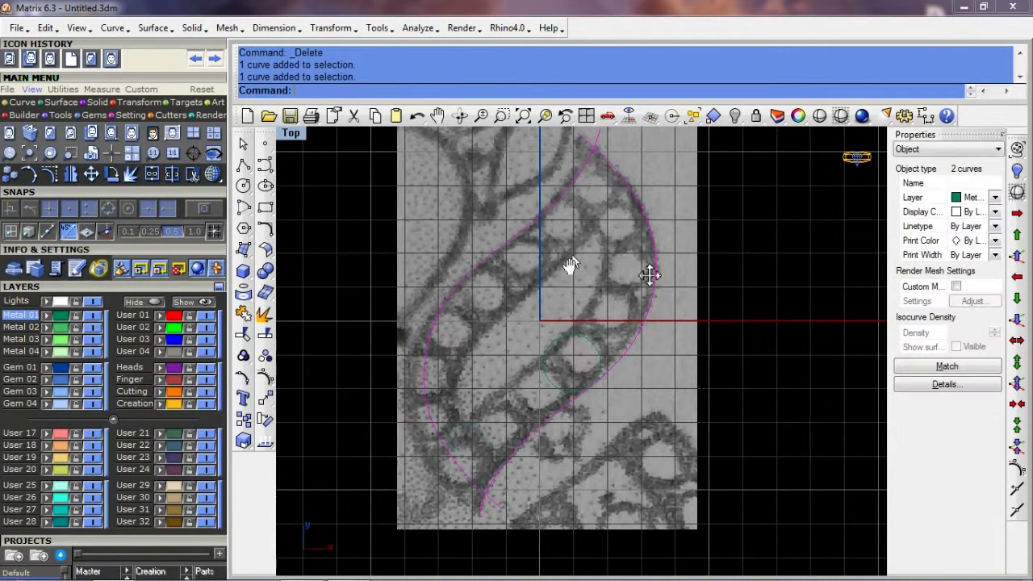
pyautogui.scroll(2, 570, 265)
pyautogui.scroll(2, 558, 342)
pyautogui.scroll(-3, 610, 355)
pyautogui.write('trim')
pyautogui.press('Return')
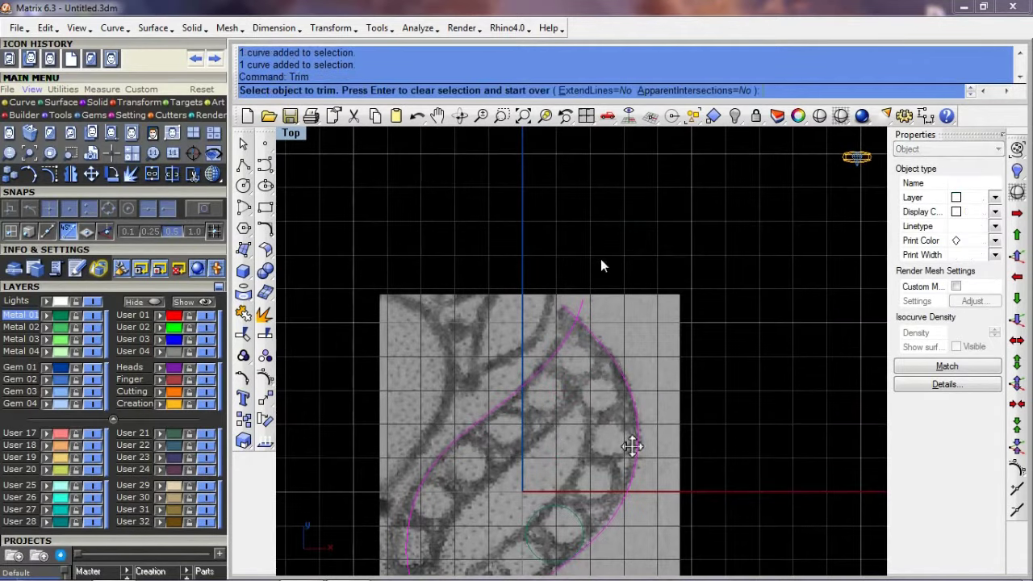
pyautogui.scroll(3, 565, 315)
pyautogui.click(552, 339)
pyautogui.scroll(-3, 533, 452)
pyautogui.scroll(3, 611, 432)
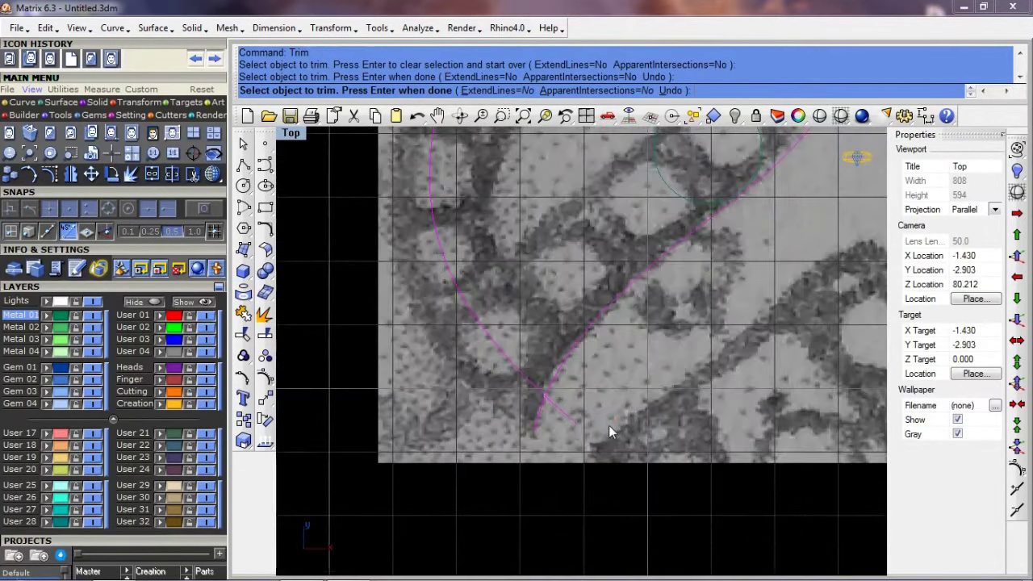
pyautogui.click(597, 399)
pyautogui.scroll(-2, 581, 395)
pyautogui.press('Return')
pyautogui.scroll(-1, 663, 320)
pyautogui.press('Escape')
# Step: Offset the leaf outline 1.7 inward to create the inner outline
pyautogui.click(599, 390)
pyautogui.press('Return')
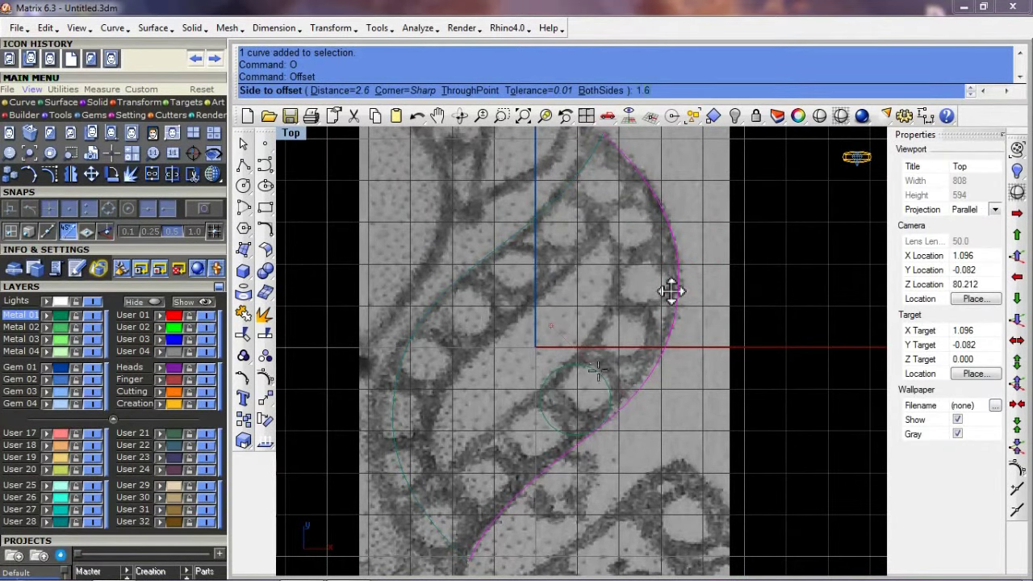
pyautogui.press('Return')
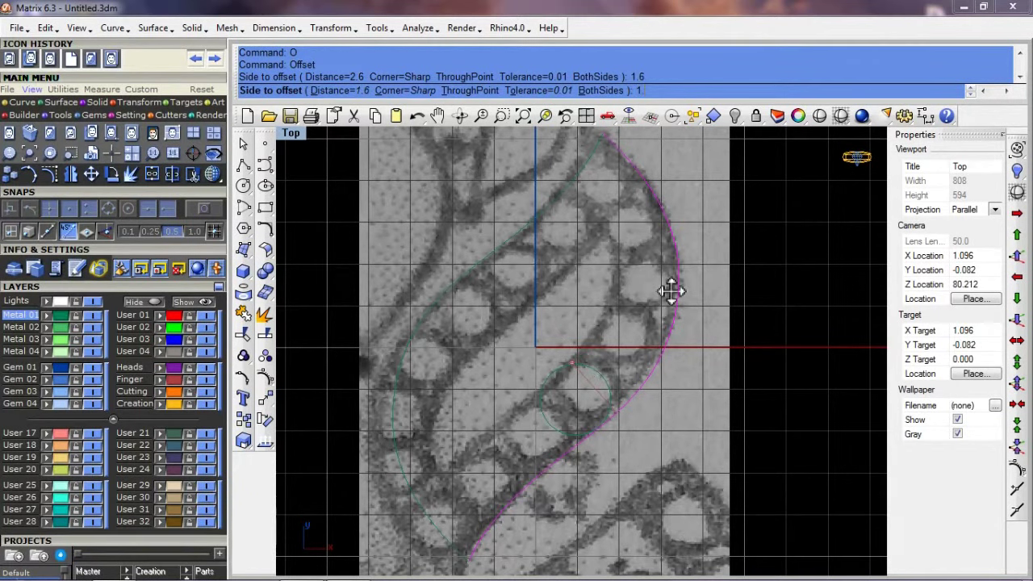
pyautogui.write('.7')
pyautogui.press('Return')
pyautogui.click(576, 369)
pyautogui.click(476, 234)
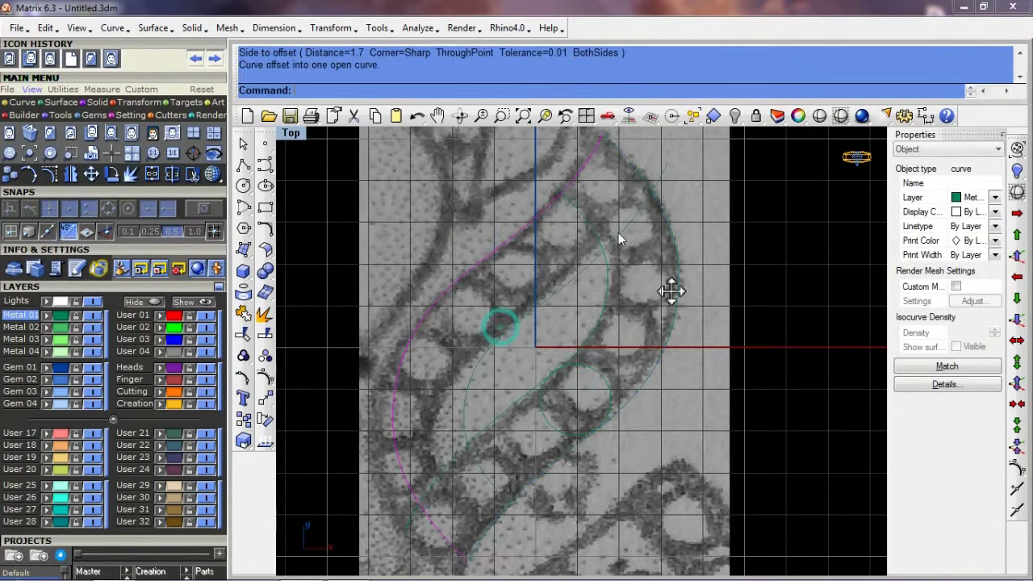
pyautogui.scroll(2, 618, 232)
# Step: Trim the crossing inner curves so they meet at a sharp tip
pyautogui.hotkey('ctrl', 'a')
pyautogui.write('trim')
pyautogui.press('Return')
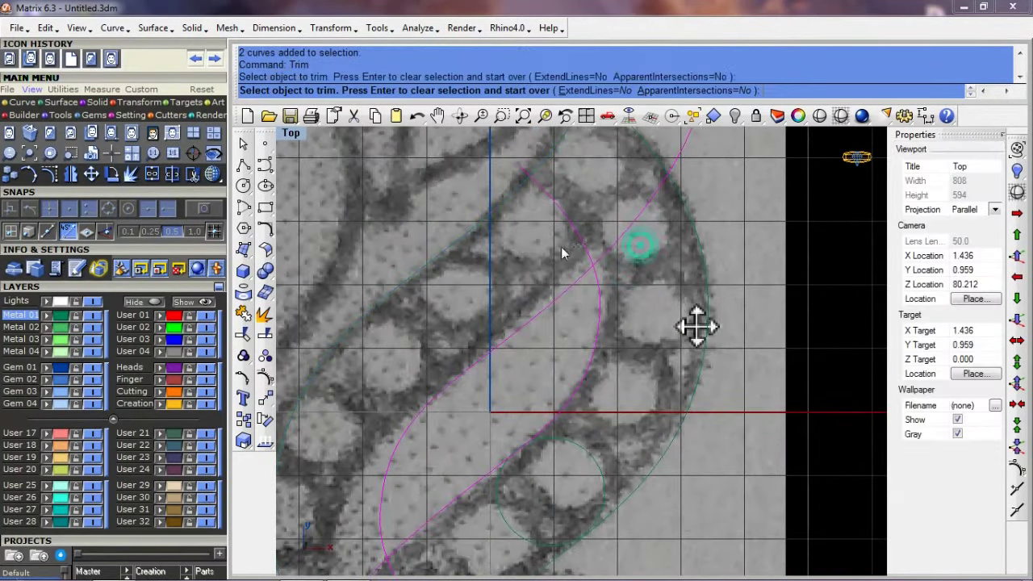
pyautogui.click(561, 246)
pyautogui.scroll(-3, 510, 391)
pyautogui.scroll(2, 510, 390)
pyautogui.scroll(3, 571, 382)
pyautogui.click(562, 273)
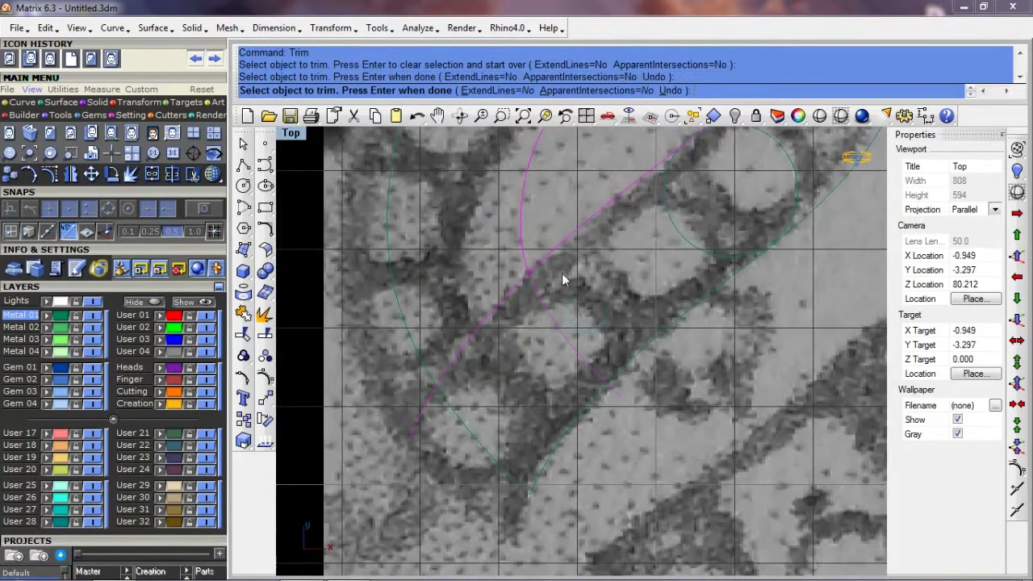
pyautogui.scroll(-2, 562, 273)
pyautogui.moveTo(721, 242); pyautogui.dragTo(694, 355, button='right')
pyautogui.press('Return')
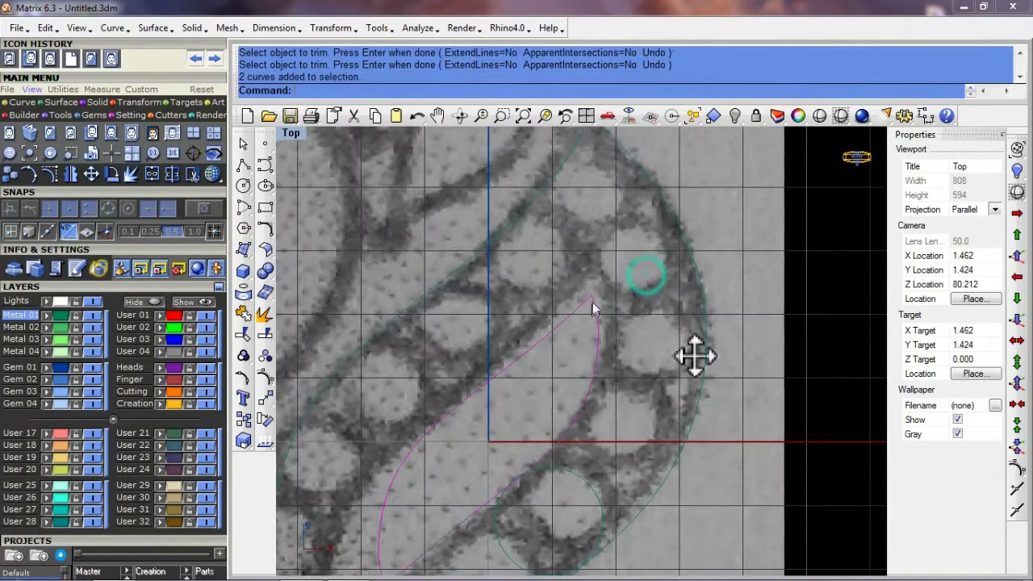
# Step: Select the leaf curves and maximize the Perspective viewport
pyautogui.click(462, 266)
pyautogui.click(651, 262)
pyautogui.scroll(-3, 651, 262)
pyautogui.hotkey('ctrl', 'F4')
pyautogui.scroll(5, 646, 355)
# Step: Switch to wireframe, hide the grid, and raise two leaf curves by one unit
pyautogui.write('q')
pyautogui.press('Return')
pyautogui.scroll(3, 617, 367)
pyautogui.click(594, 376)
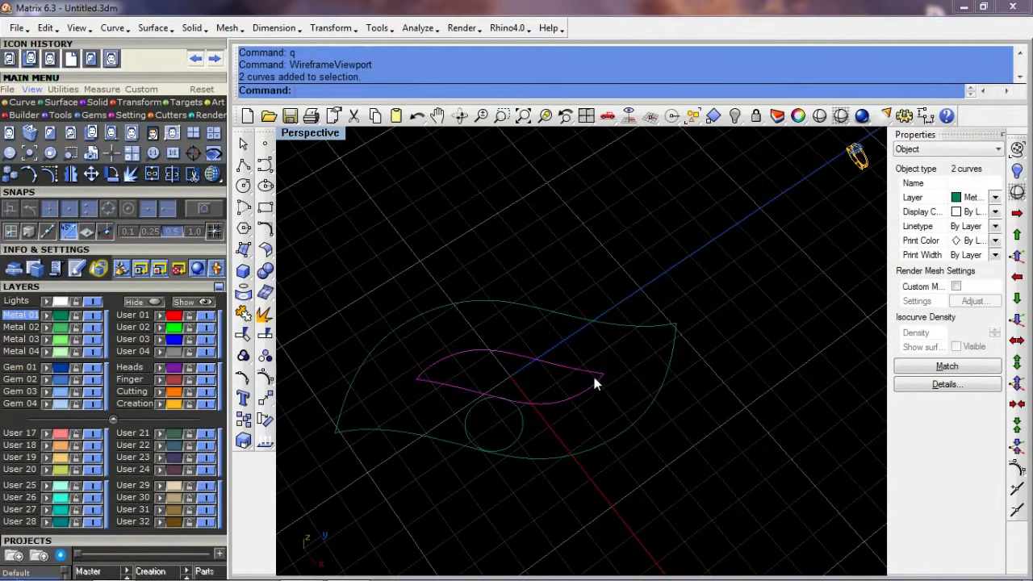
pyautogui.press('F7')
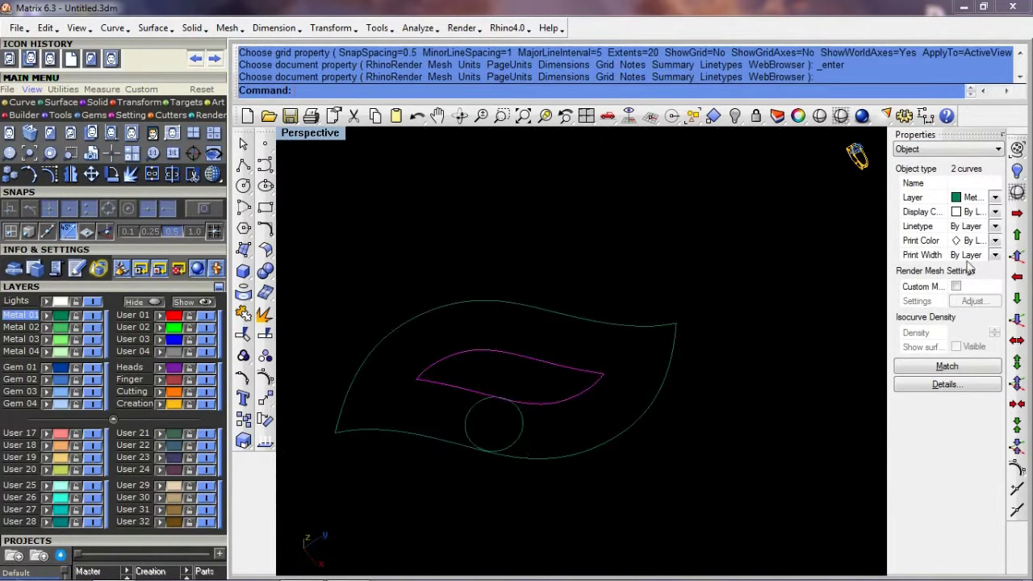
pyautogui.click(1015, 256)
pyautogui.moveTo(583, 392); pyautogui.dragTo(634, 463, button='right')
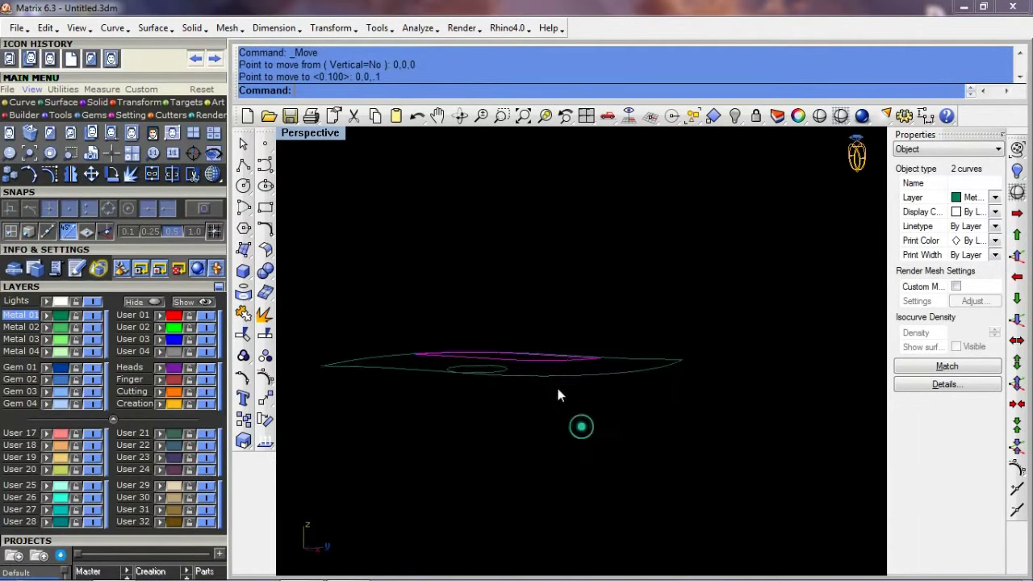
# Step: Join the four leaf curves into two closed outlines and patch a surface across them
pyautogui.moveTo(728, 288); pyautogui.dragTo(547, 479)
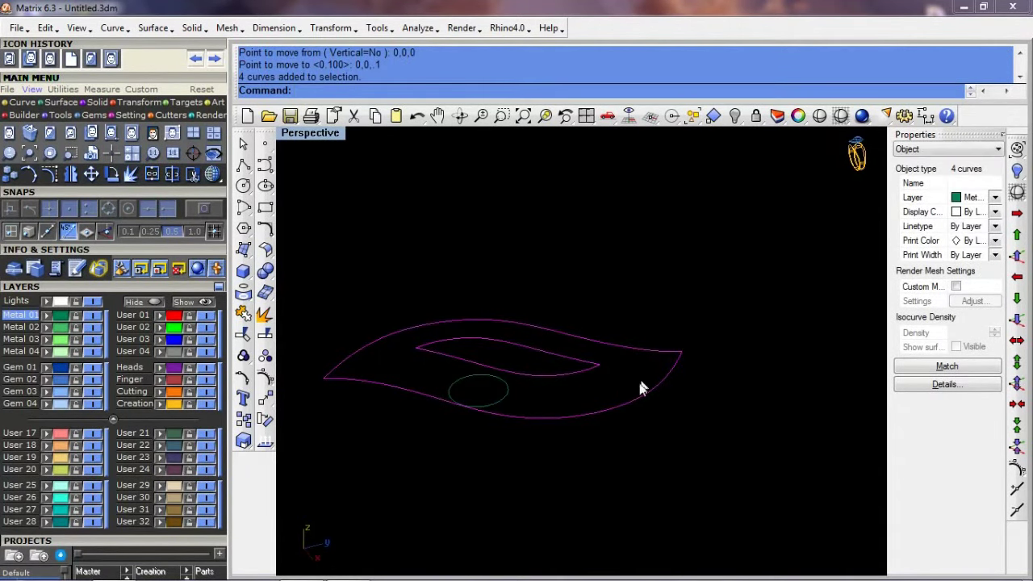
pyautogui.hotkey('ctrl', 'j')
pyautogui.write('a')
pyautogui.press('Return')
pyautogui.click(607, 387)
pyautogui.scroll(3, 565, 358)
# Step: Switch to shaded display, deselect, and orbit to view the leaf surface
pyautogui.write('d')
pyautogui.press('Return')
pyautogui.click(694, 420)
pyautogui.moveTo(645, 415)
pyautogui.mouseDown(button='right')
pyautogui.moveTo(628, 359)
pyautogui.moveTo(589, 306)
pyautogui.mouseUp(button='right')
pyautogui.scroll(3, 589, 304)
# Step: Trim the inner leaf outline out of the leaf surface, using the inner curve as cutter
pyautogui.write('q')
pyautogui.rightClick(580, 300)
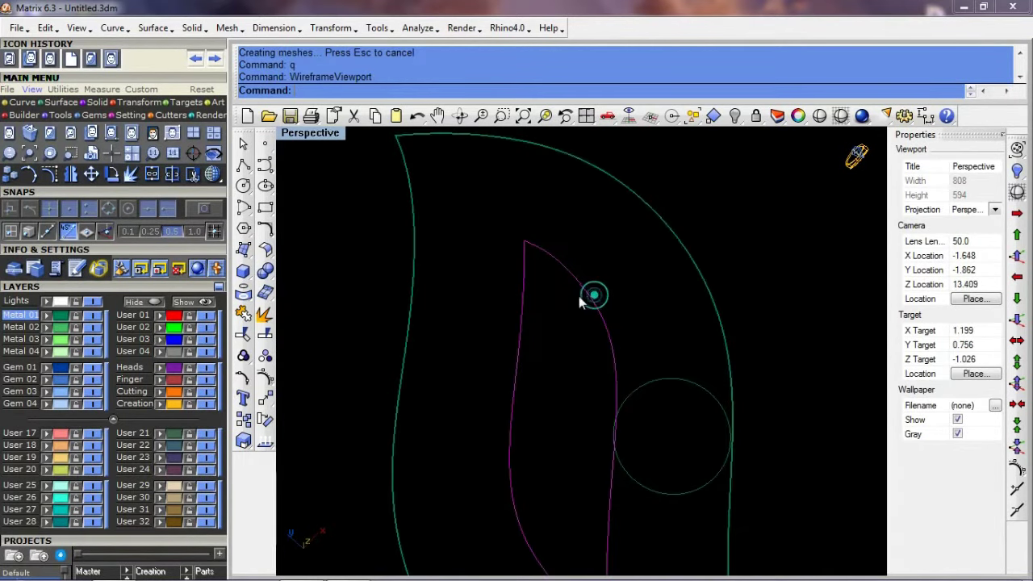
pyautogui.click(579, 301)
pyautogui.write('d')
pyautogui.press('Return')
pyautogui.press('Escape')
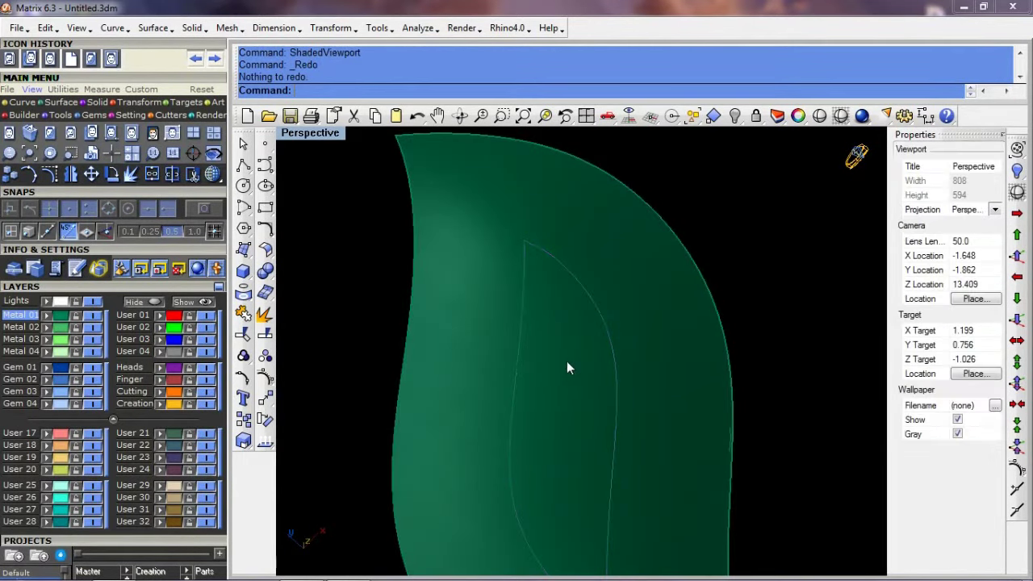
pyautogui.write('trim')
pyautogui.press('Return')
pyautogui.click(606, 319)
pyautogui.click(654, 358)
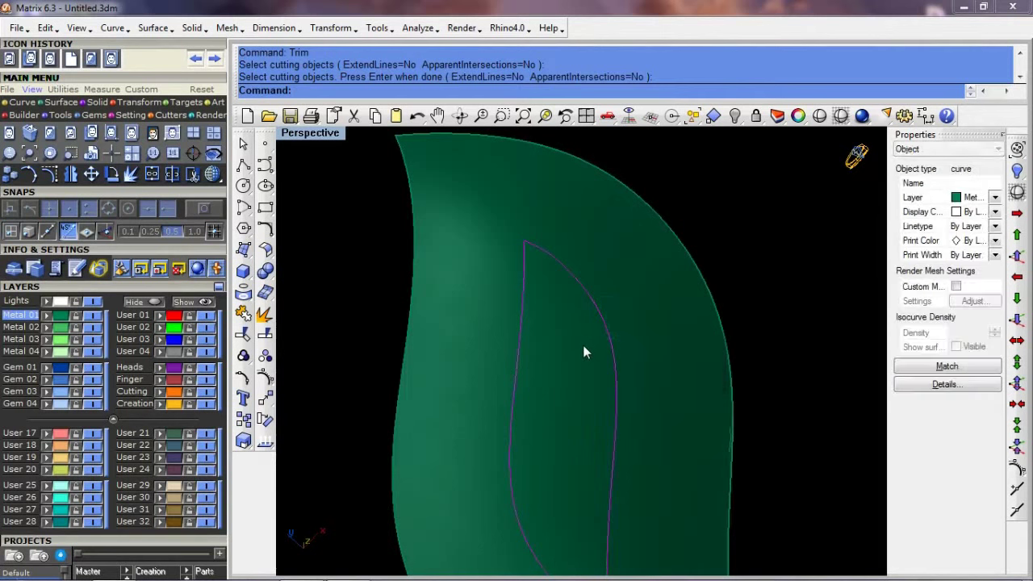
pyautogui.press('Return')
pyautogui.click(574, 334)
# Step: Extrude the trimmed leaf surface with ExtrudeSrf (es) to a thickness of 7
pyautogui.click(615, 266)
pyautogui.scroll(-3, 576, 427)
pyautogui.moveTo(576, 427)
pyautogui.mouseDown(button='right')
pyautogui.moveTo(431, 300)
pyautogui.moveTo(673, 334)
pyautogui.moveTo(527, 348)
pyautogui.mouseUp(button='right')
pyautogui.write('es')
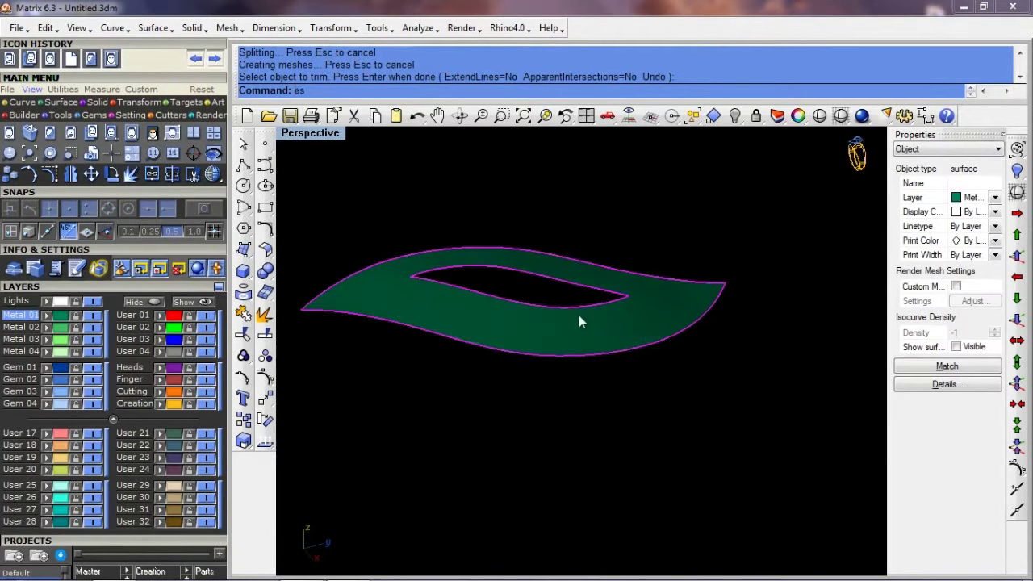
pyautogui.press('Return')
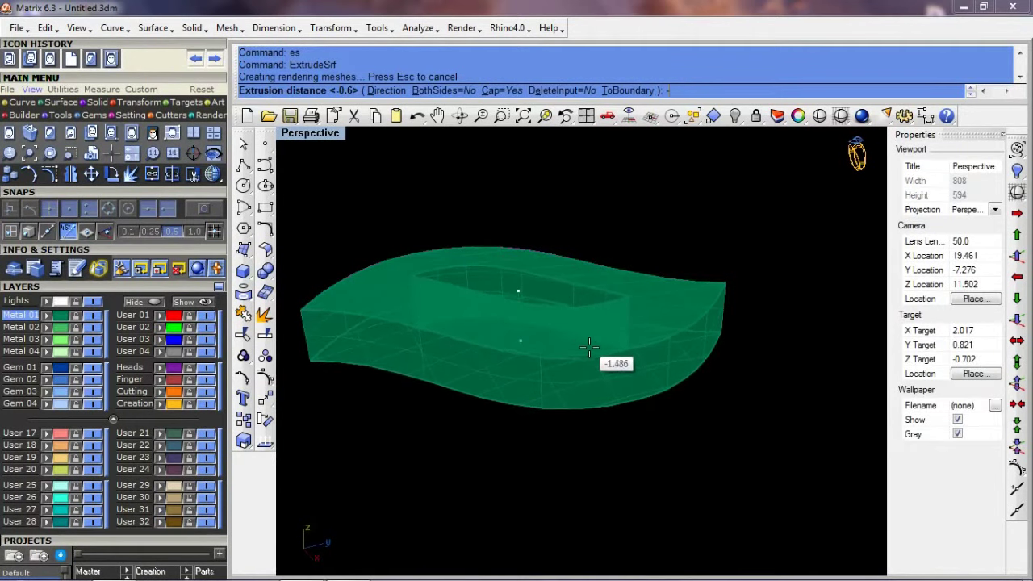
pyautogui.write('7')
pyautogui.press('Return')
# Step: Maximize the Top viewport in shaded display and zoom to frame the leaf
pyautogui.press('Escape')
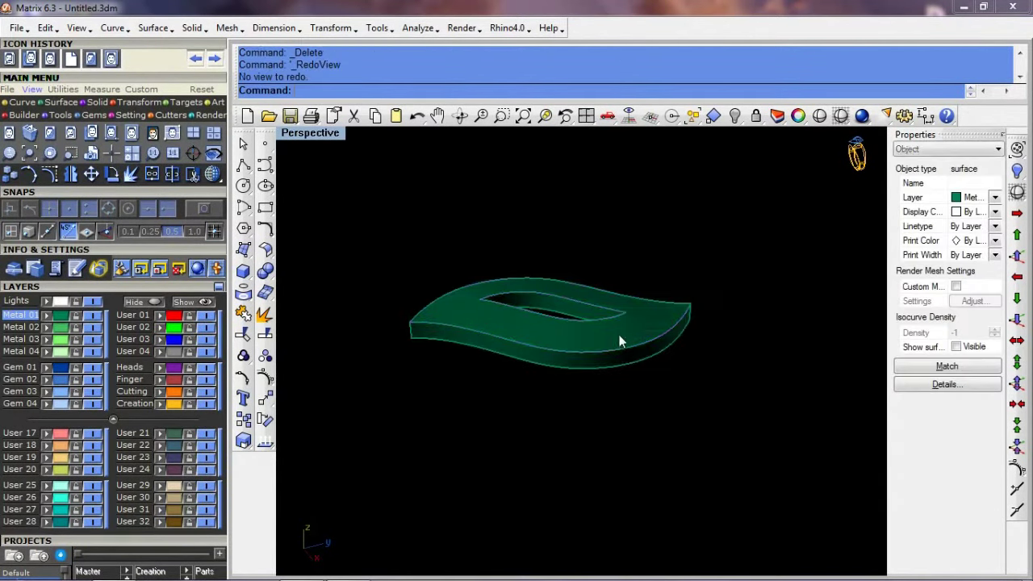
pyautogui.middleClick(618, 341)
pyautogui.click(631, 353)
pyautogui.write('q')
pyautogui.press('Return')
pyautogui.write('q')
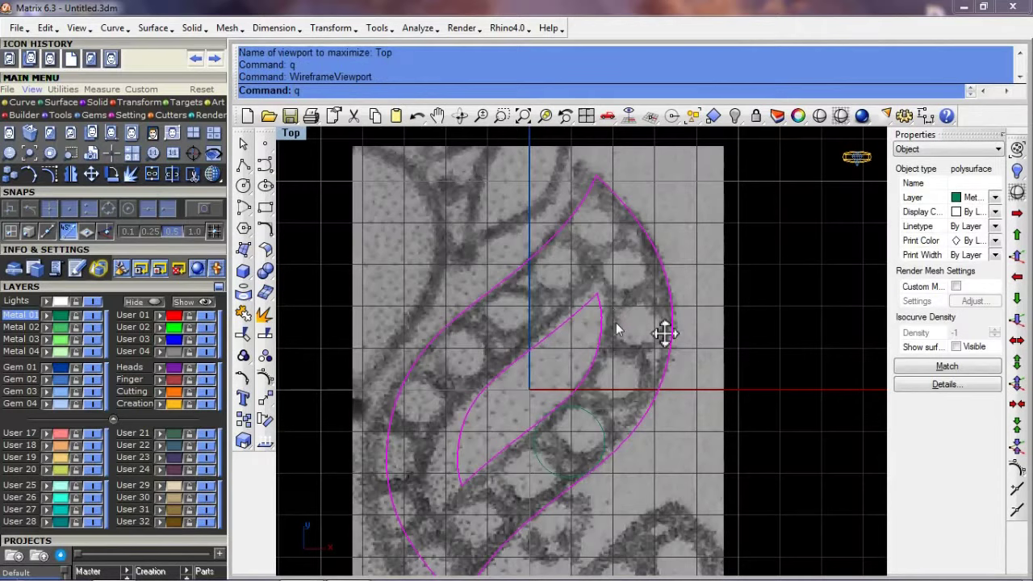
pyautogui.press('Return')
pyautogui.scroll(-1, 616, 346)
pyautogui.scroll(-1, 609, 347)
pyautogui.scroll(-1, 601, 348)
pyautogui.scroll(-1, 602, 333)
pyautogui.scroll(-3, 601, 331)
pyautogui.scroll(3, 597, 342)
pyautogui.scroll(-1, 591, 331)
pyautogui.scroll(2, 584, 343)
pyautogui.scroll(-3, 567, 331)
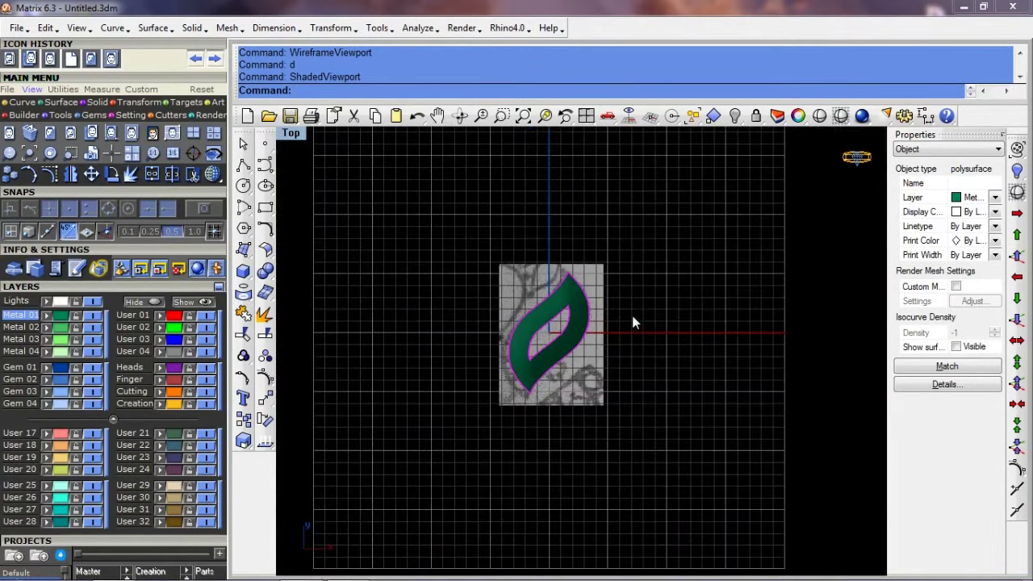
pyautogui.click(634, 287)
pyautogui.scroll(-2, 633, 286)
pyautogui.scroll(1, 595, 336)
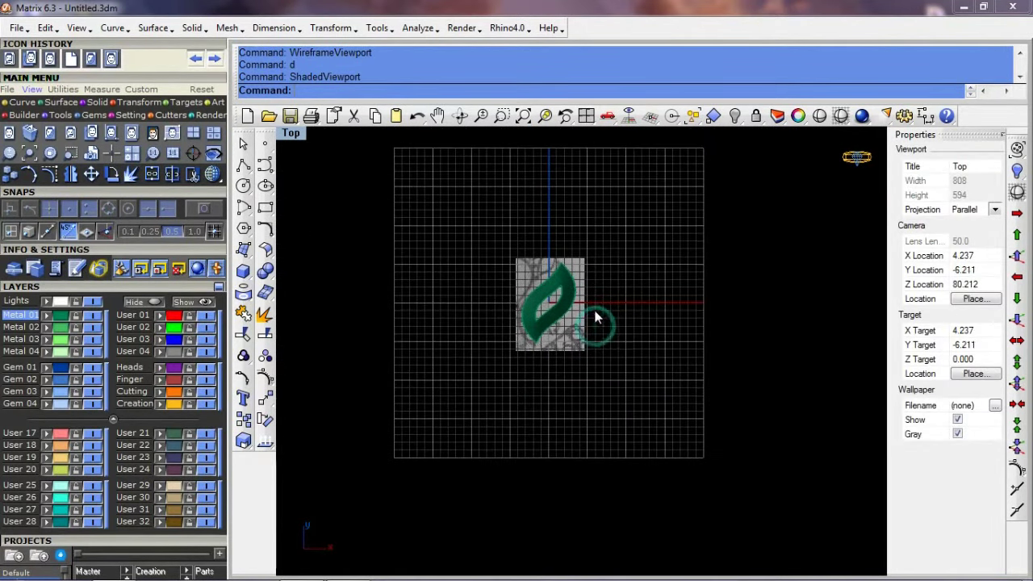
# Step: Save the leaf model as 20.3dm in the das work folder
pyautogui.hotkey('ctrl', 's')
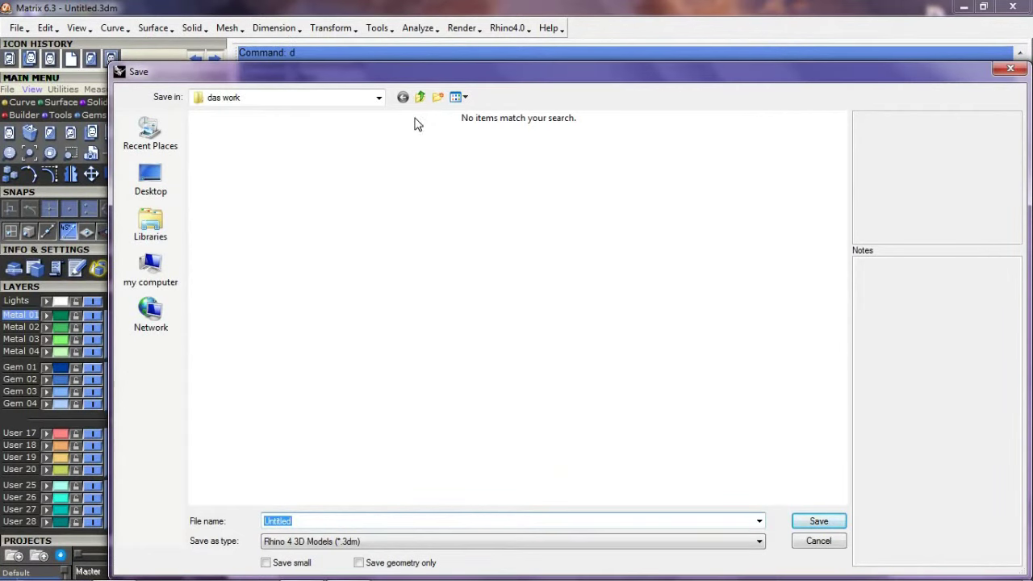
pyautogui.write('2')
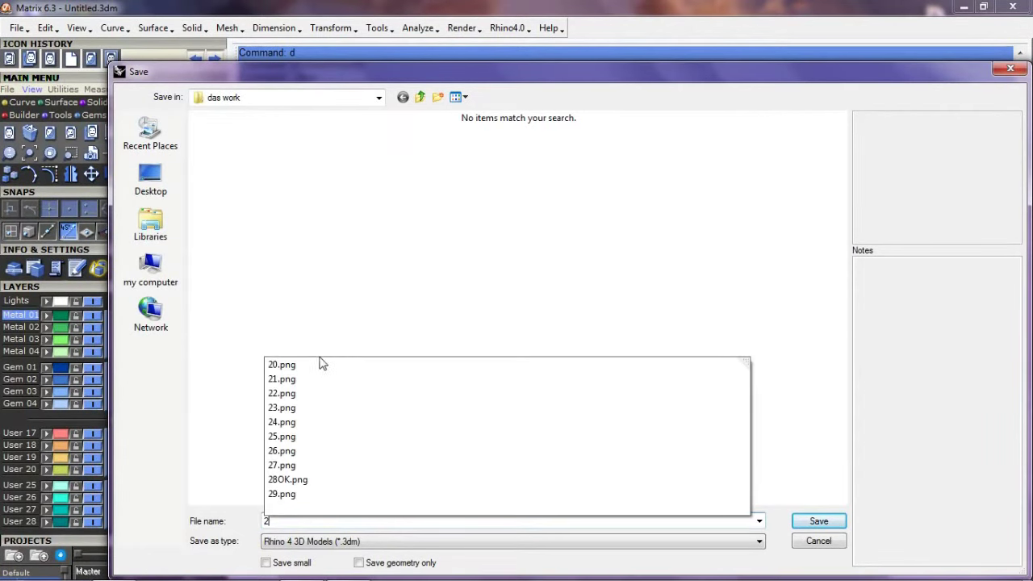
pyautogui.write('0')
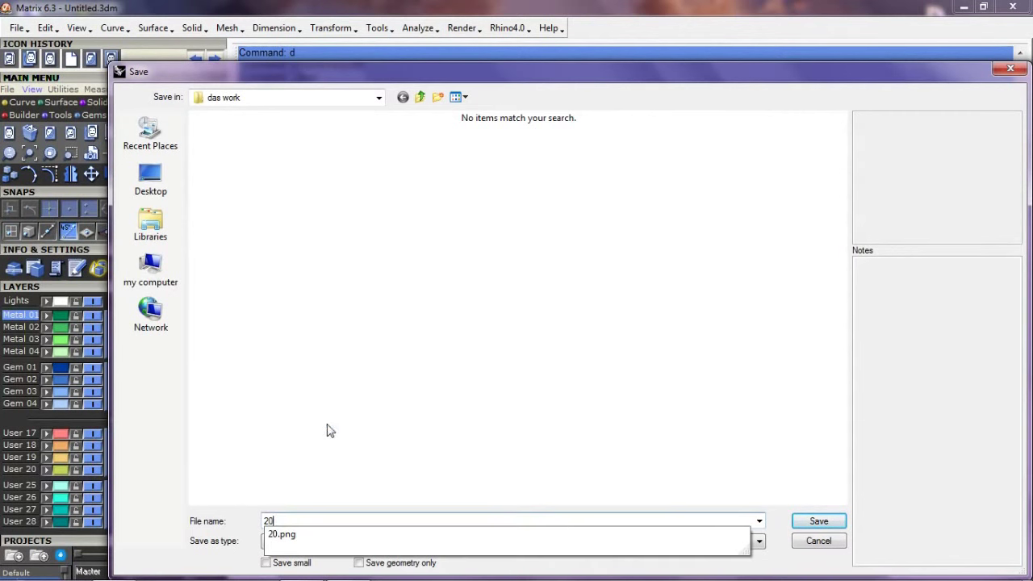
pyautogui.click(819, 521)
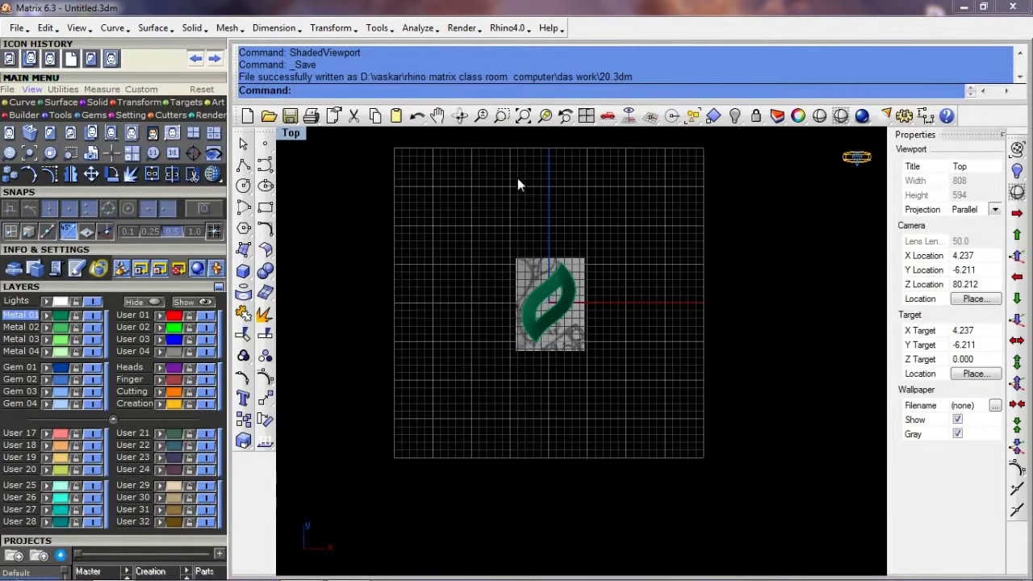
pyautogui.scroll(3, 553, 253)
# Step: Hide the background image and draw a circle of 120 centred at the origin
pyautogui.click(30, 133)
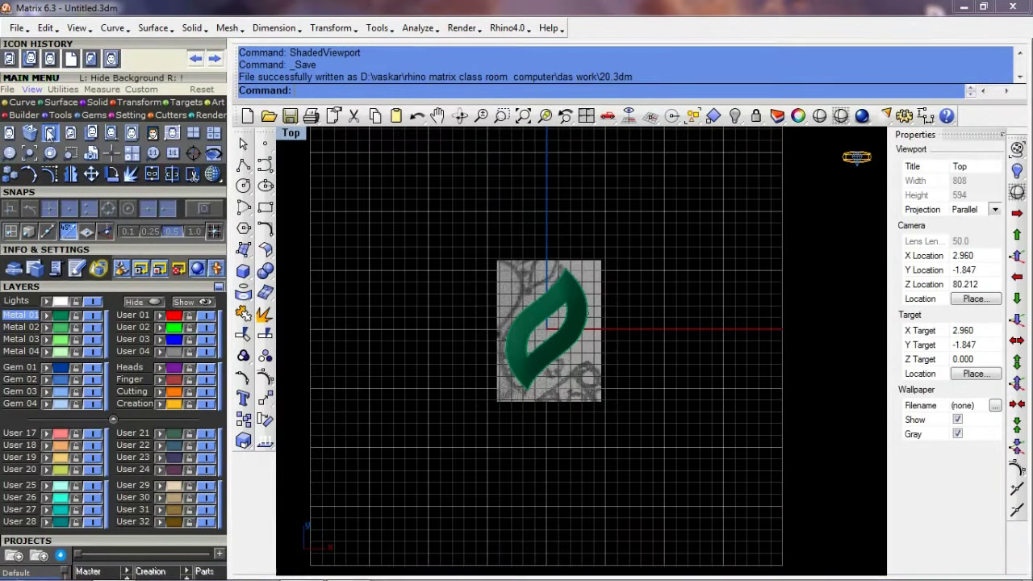
pyautogui.scroll(2, 577, 315)
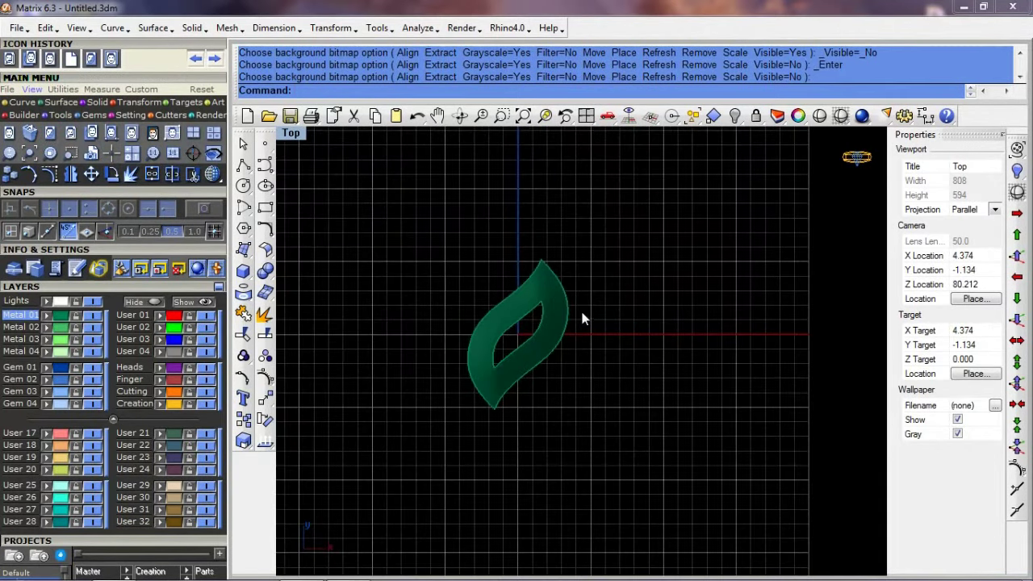
pyautogui.write('circle')
pyautogui.press('Return')
pyautogui.click(517, 333)
pyautogui.write('20')
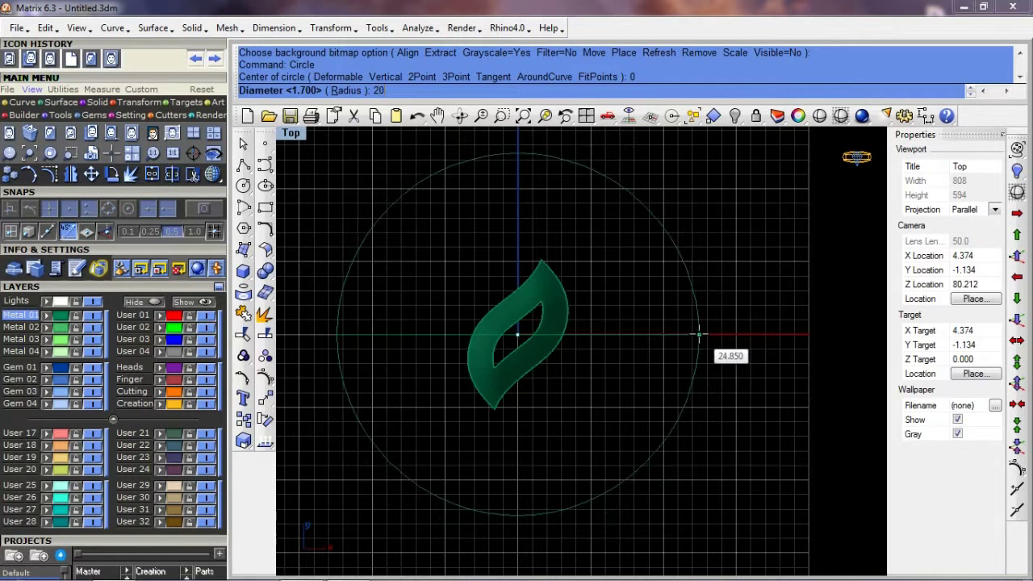
pyautogui.press('BackSpace')
pyautogui.press('BackSpace')
pyautogui.press('Escape')
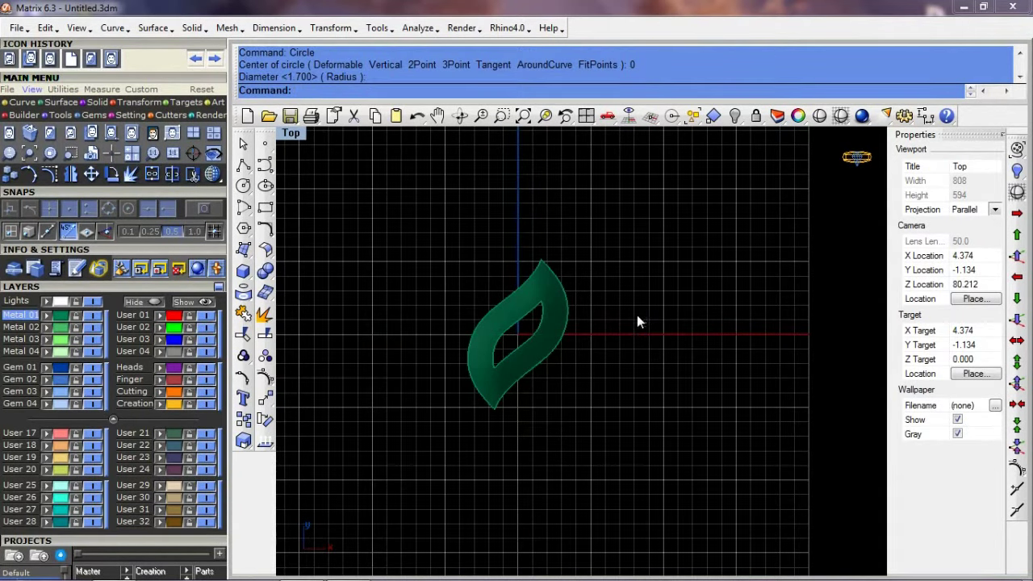
pyautogui.press('Return')
pyautogui.write('0')
pyautogui.press('Return')
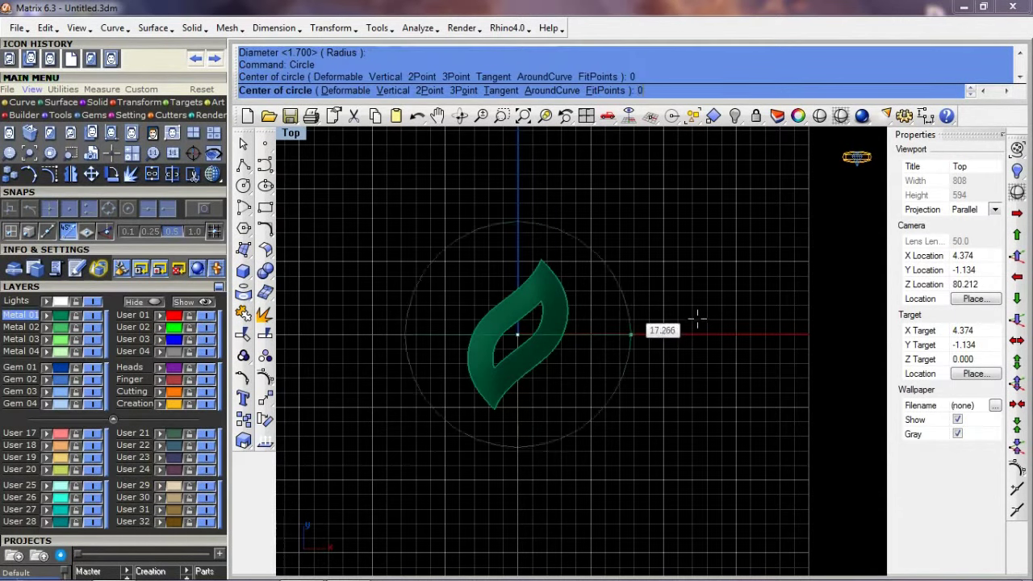
pyautogui.write('120')
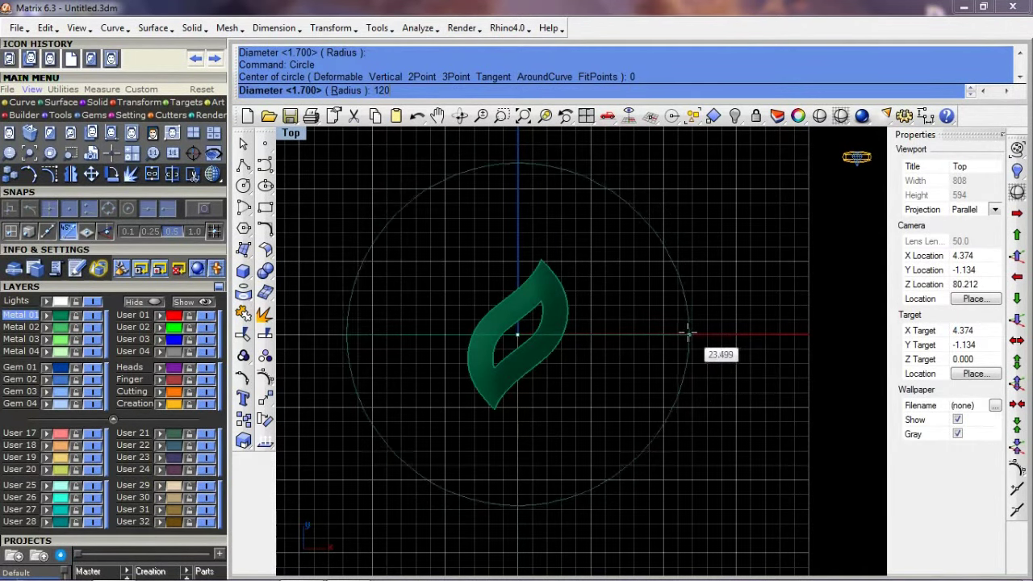
pyautogui.press('Return')
# Step: Add a Ø120.00 diameter dimension to the large circle
pyautogui.scroll(-3, 459, 266)
pyautogui.scroll(-2, 459, 265)
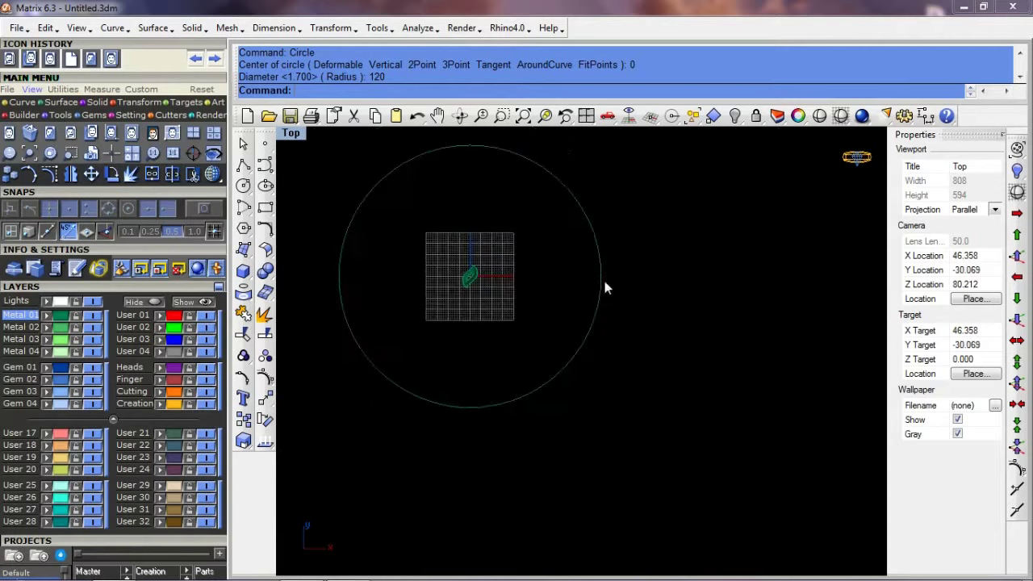
pyautogui.click(601, 276)
pyautogui.moveTo(577, 247); pyautogui.dragTo(553, 301, button='right')
pyautogui.press('Return')
pyautogui.scroll(3, 557, 266)
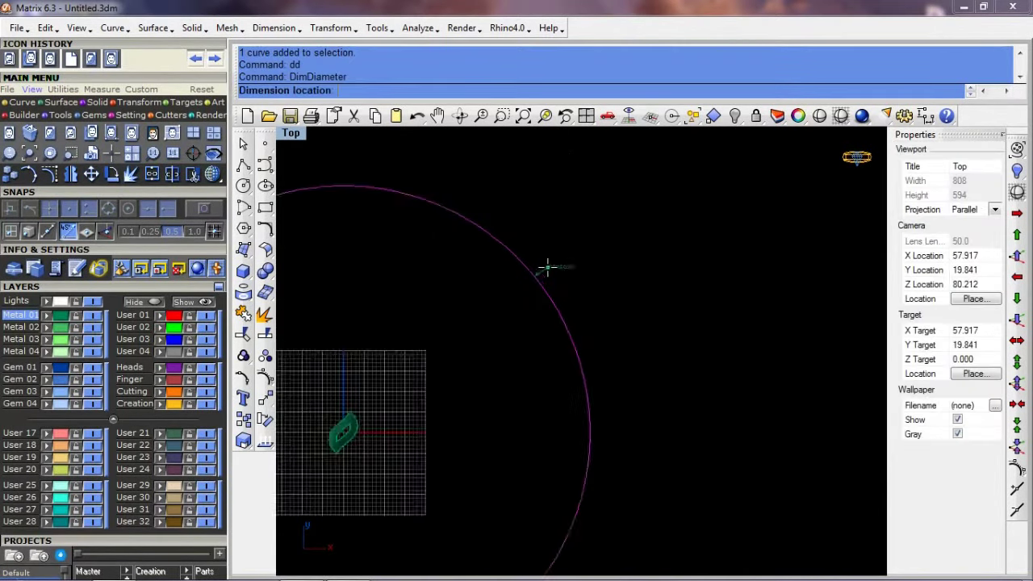
pyautogui.scroll(2, 551, 244)
pyautogui.click(557, 246)
# Step: Lock the circle and return the view to the leaf link
pyautogui.hotkey('ctrl', 'l')
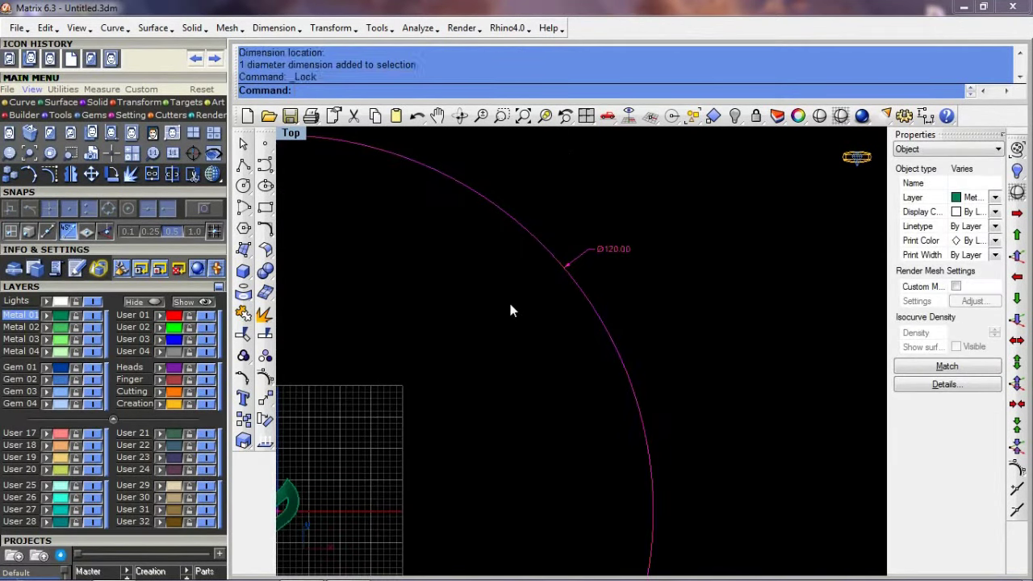
pyautogui.scroll(-3, 516, 363)
pyautogui.moveTo(519, 417); pyautogui.dragTo(553, 369, button='right')
pyautogui.scroll(3, 554, 368)
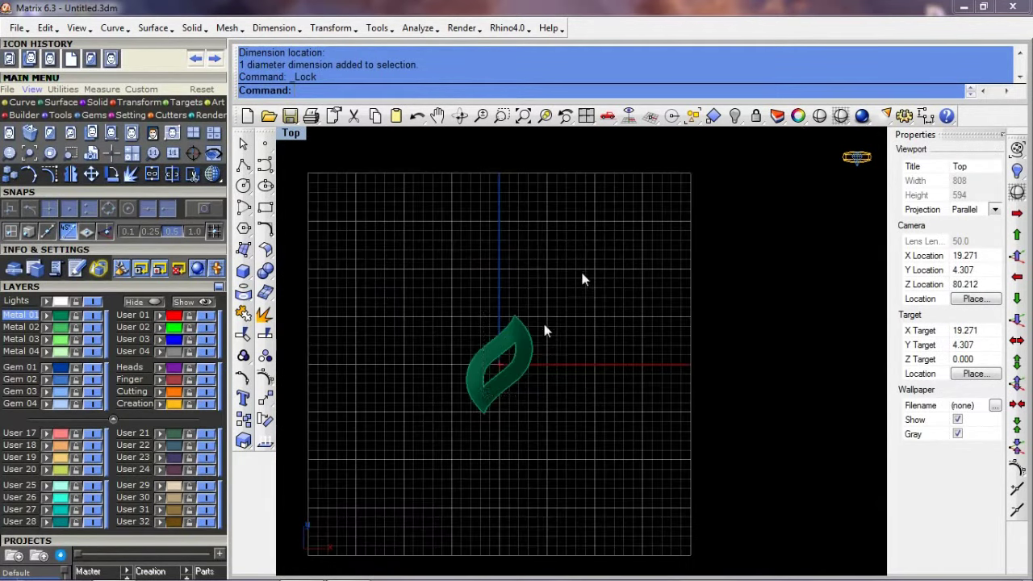
pyautogui.click(494, 362)
# Step: Copy the leaf link down to the bottom of the large circle
pyautogui.scroll(2, 535, 300)
pyautogui.scroll(2, 565, 307)
pyautogui.write('q')
pyautogui.press('Return')
pyautogui.press('Escape')
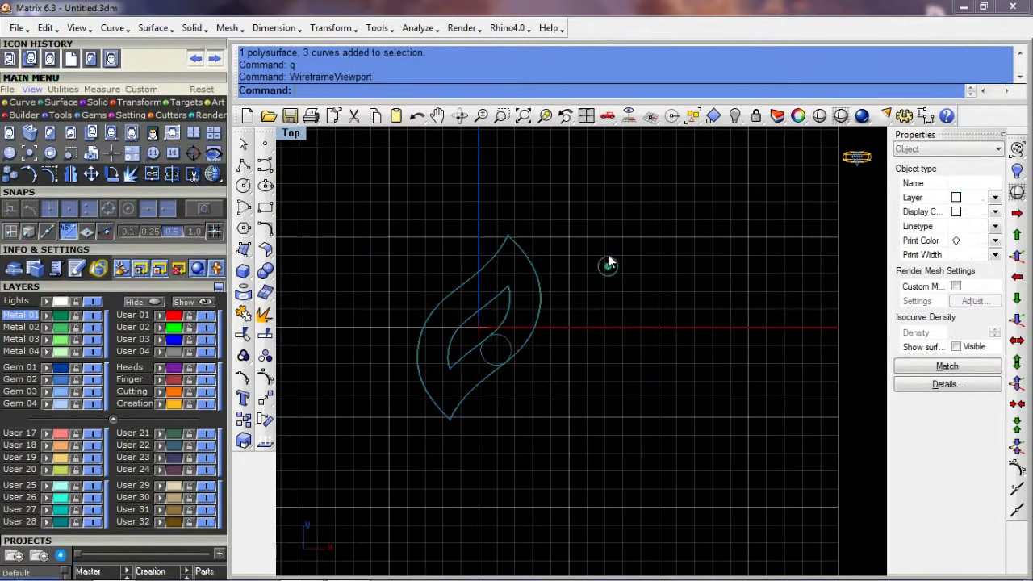
pyautogui.write('d')
pyautogui.press('Return')
pyautogui.click(525, 292)
pyautogui.scroll(-2, 511, 411)
pyautogui.scroll(-3, 516, 315)
pyautogui.write('c')
pyautogui.press('Return')
pyautogui.click(548, 219)
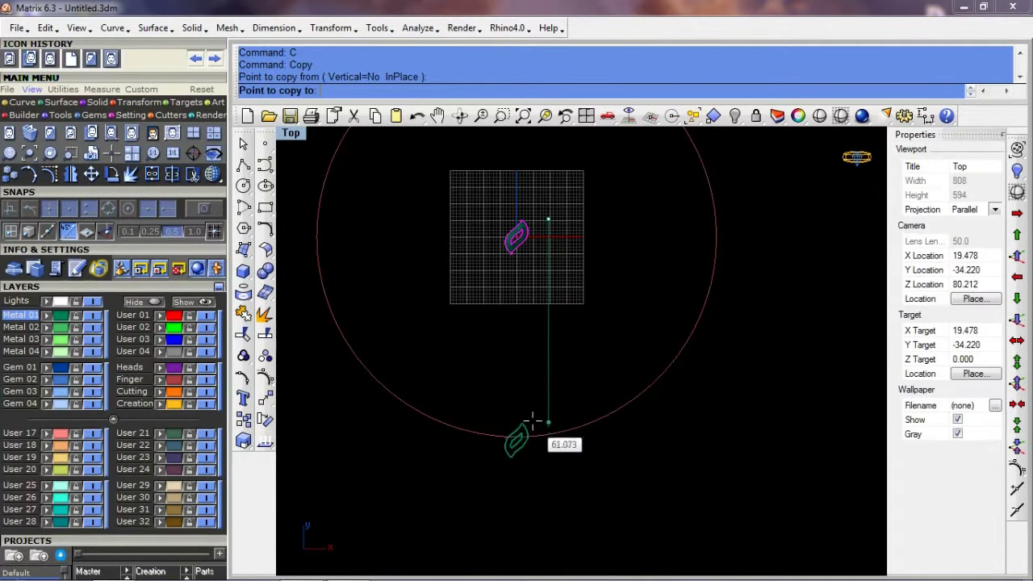
pyautogui.click(533, 432)
pyautogui.press('Return')
# Step: Rotate the leaf copy and move it so the circle passes through it
pyautogui.scroll(4, 513, 422)
pyautogui.scroll(2, 514, 422)
pyautogui.click(516, 379)
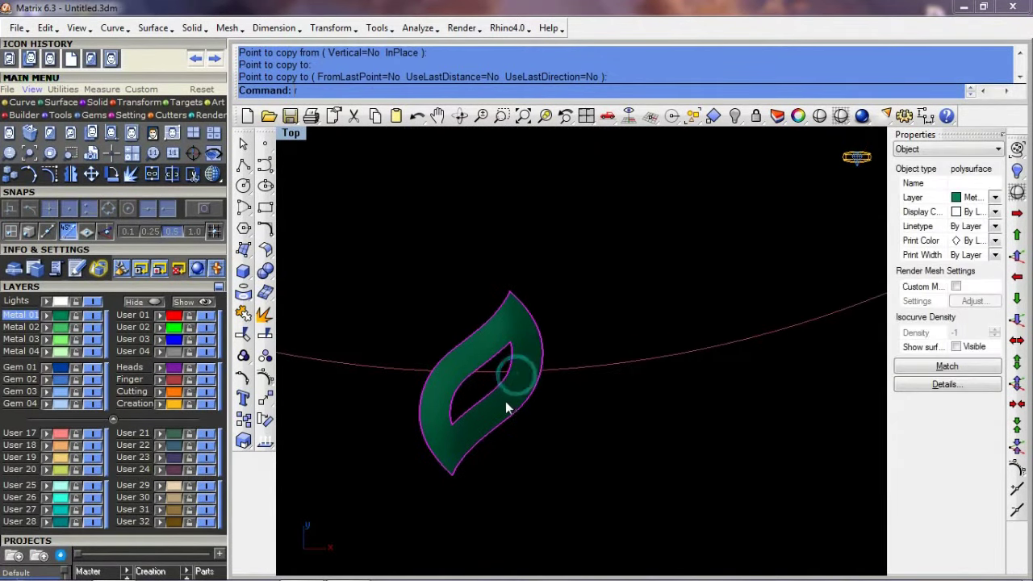
pyautogui.write('r')
pyautogui.press('Return')
pyautogui.click(487, 385)
pyautogui.click(594, 410)
pyautogui.click(619, 385)
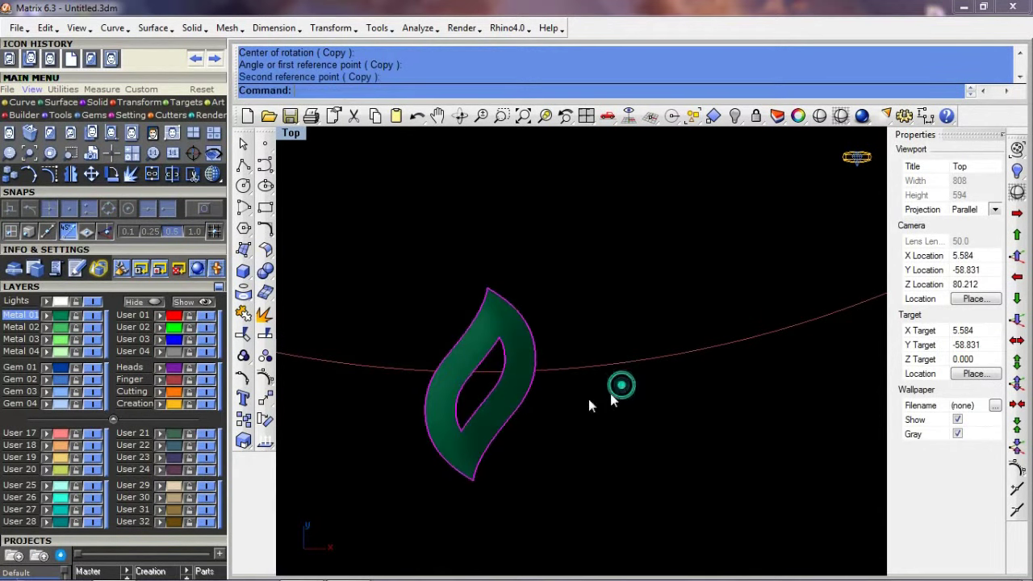
pyautogui.write('s')
pyautogui.press('Return')
pyautogui.click(551, 393)
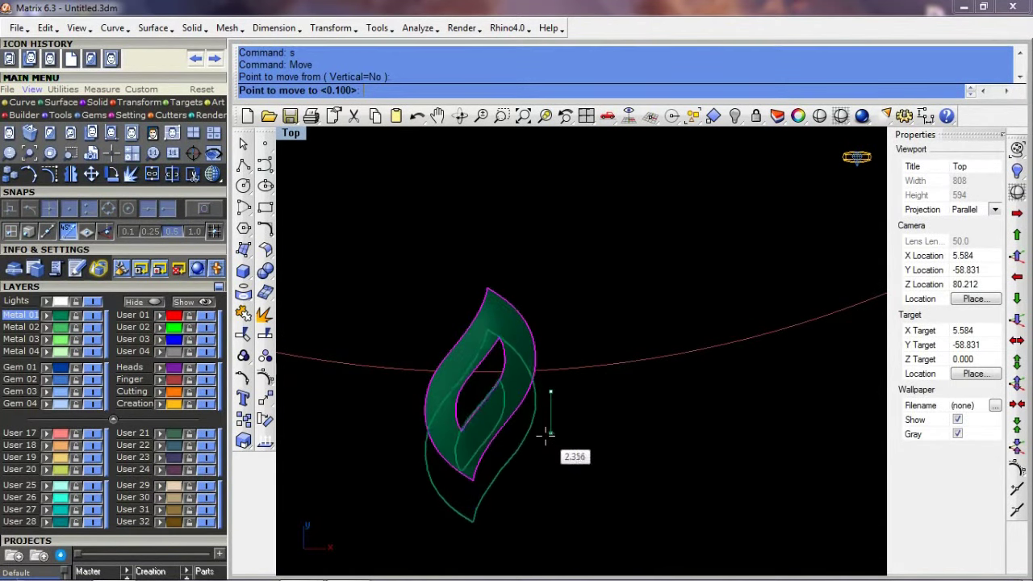
pyautogui.click(548, 395)
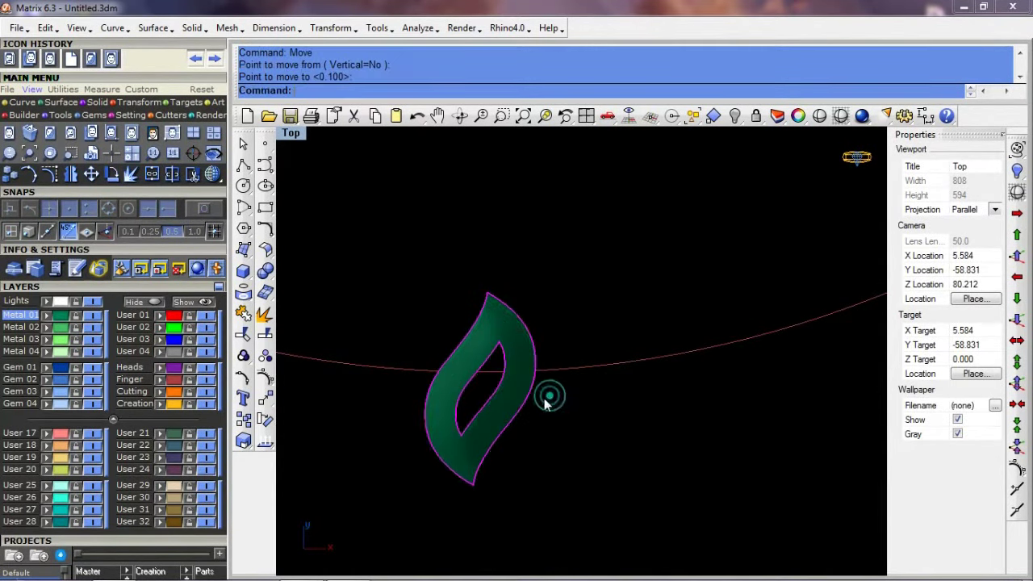
# Step: Rotate the leaf again to its final tilt and nudge it slightly right
pyautogui.scroll(2, 549, 395)
pyautogui.click(533, 417)
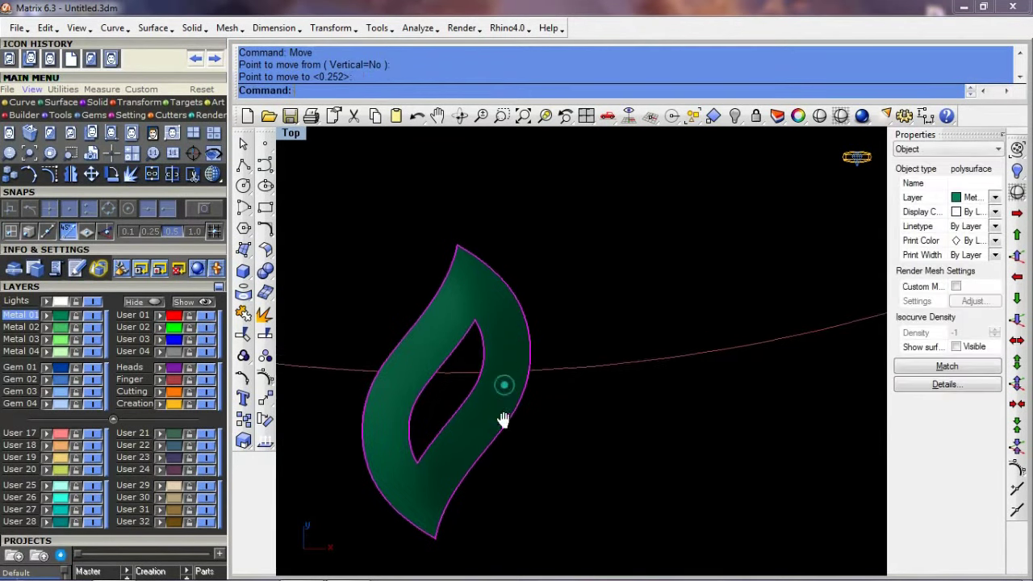
pyautogui.scroll(-2, 517, 436)
pyautogui.scroll(2, 516, 446)
pyautogui.rightClick(494, 405)
pyautogui.click(476, 387)
pyautogui.click(607, 352)
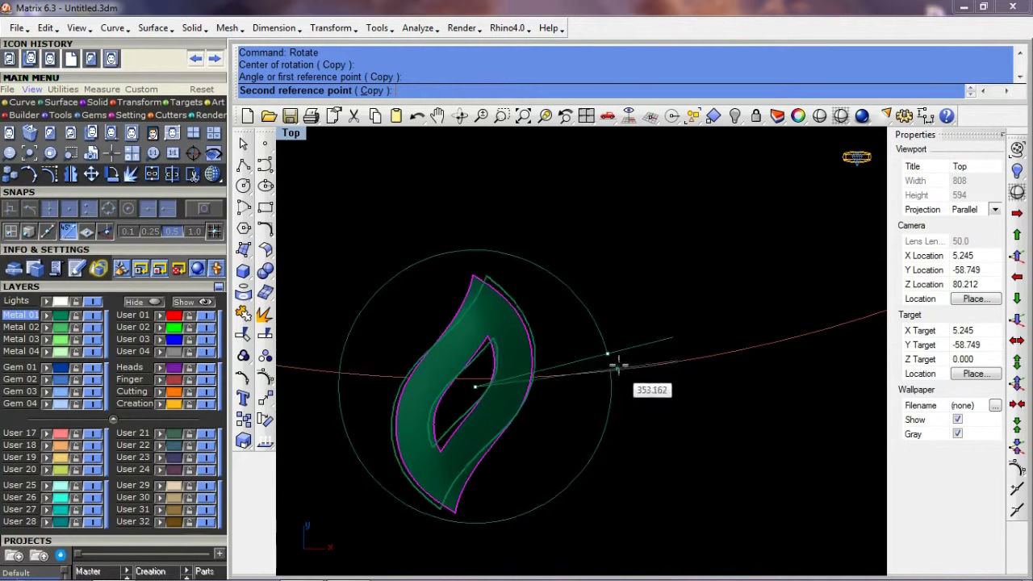
pyautogui.click(618, 365)
pyautogui.moveTo(535, 392); pyautogui.dragTo(549, 388)
pyautogui.click(548, 385)
pyautogui.click(556, 414)
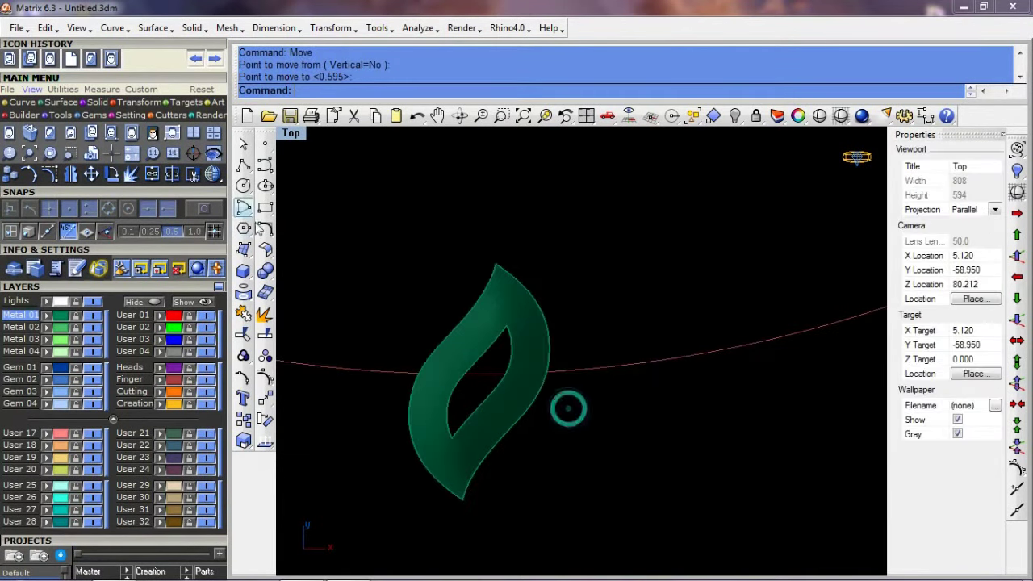
pyautogui.click(247, 276)
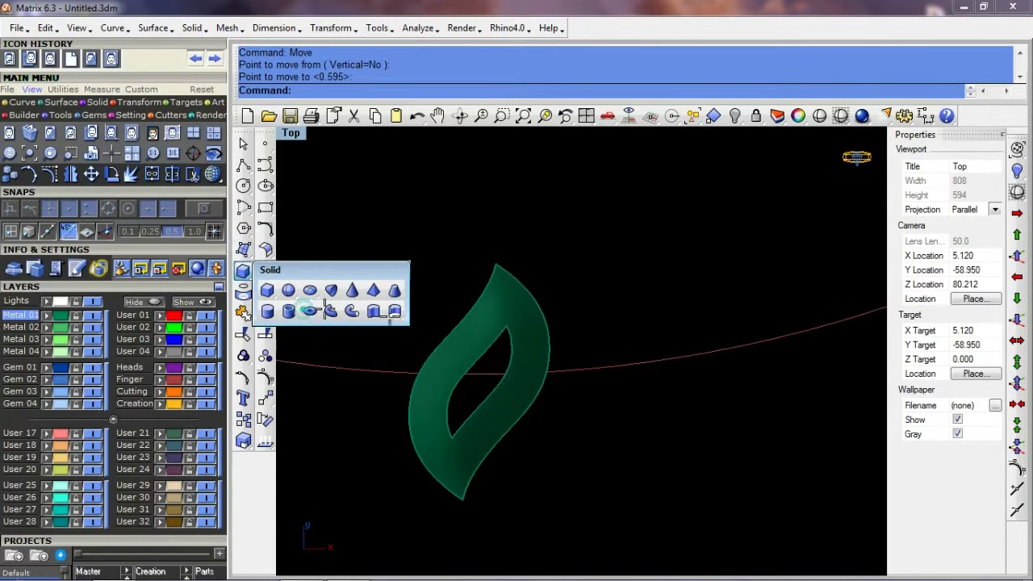
# Step: Create a small torus jump ring on the circle beside the leaf
pyautogui.click(308, 309)
pyautogui.click(569, 429)
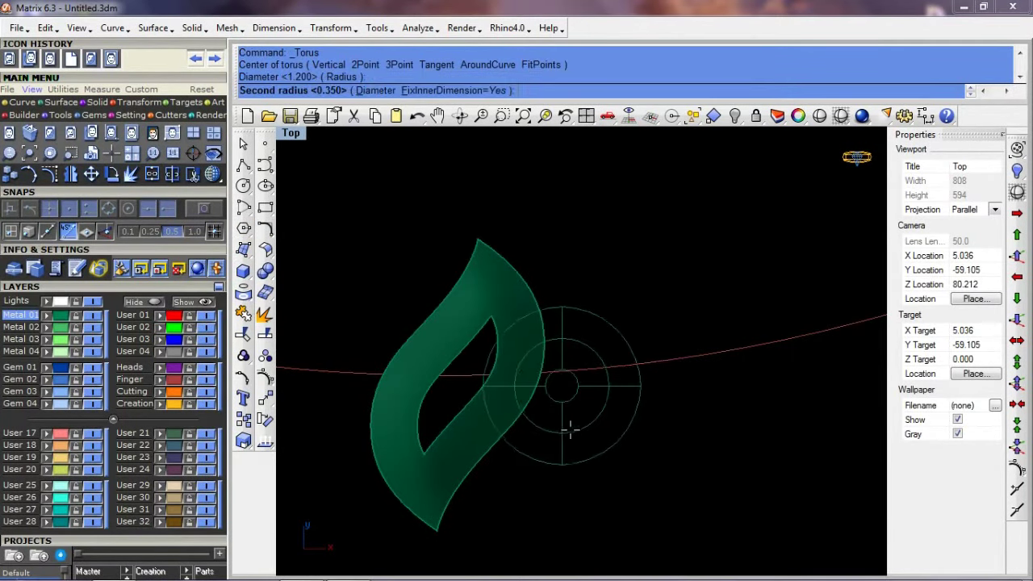
pyautogui.click(580, 416)
pyautogui.scroll(3, 581, 415)
pyautogui.click(592, 414)
# Step: Move the torus left so it overlaps the leaf's right tip
pyautogui.write('s')
pyautogui.press('Return')
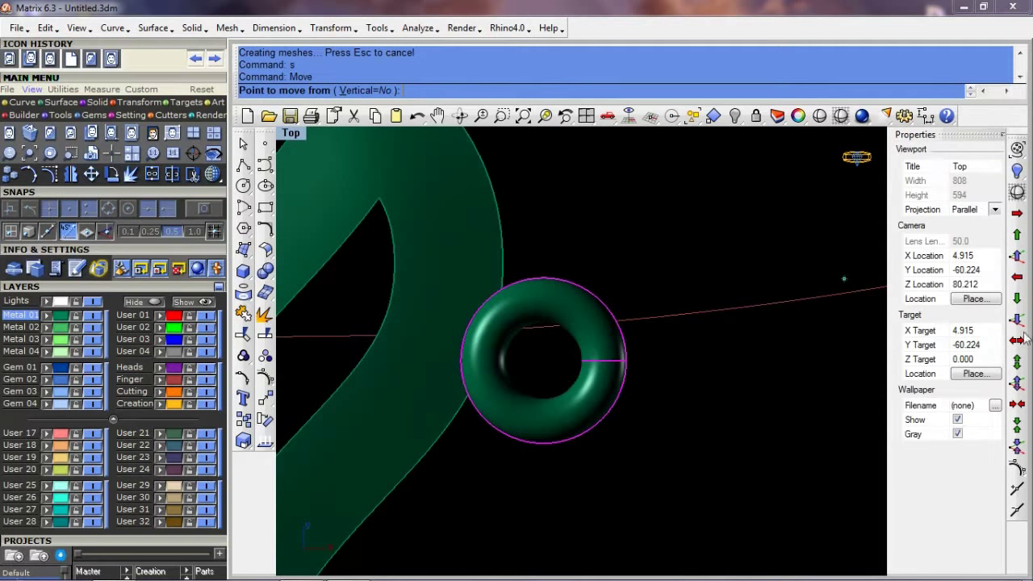
pyautogui.scroll(3, 605, 364)
pyautogui.write('s')
pyautogui.press('Return')
pyautogui.click(597, 353)
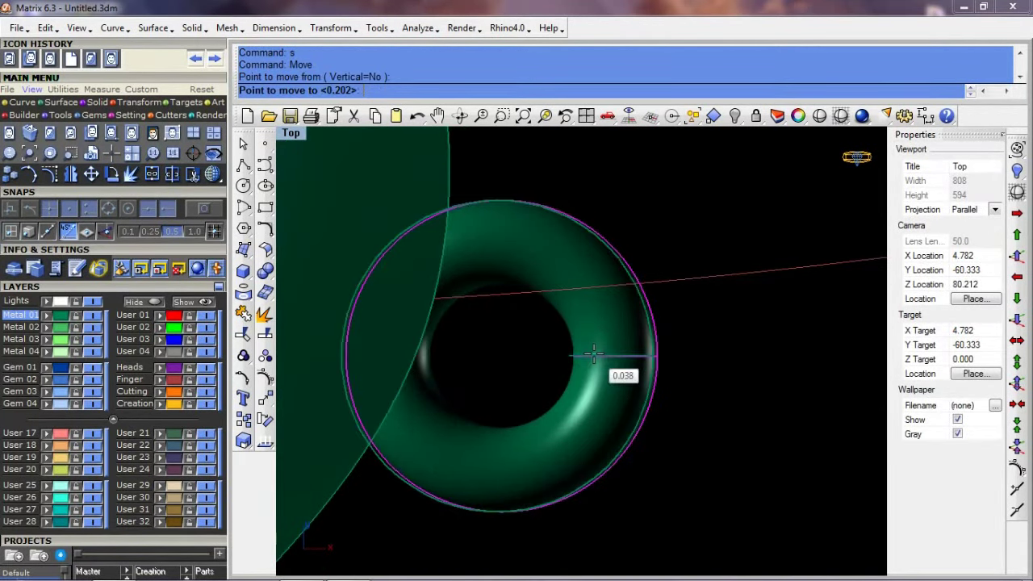
pyautogui.click(592, 355)
pyautogui.scroll(-3, 564, 347)
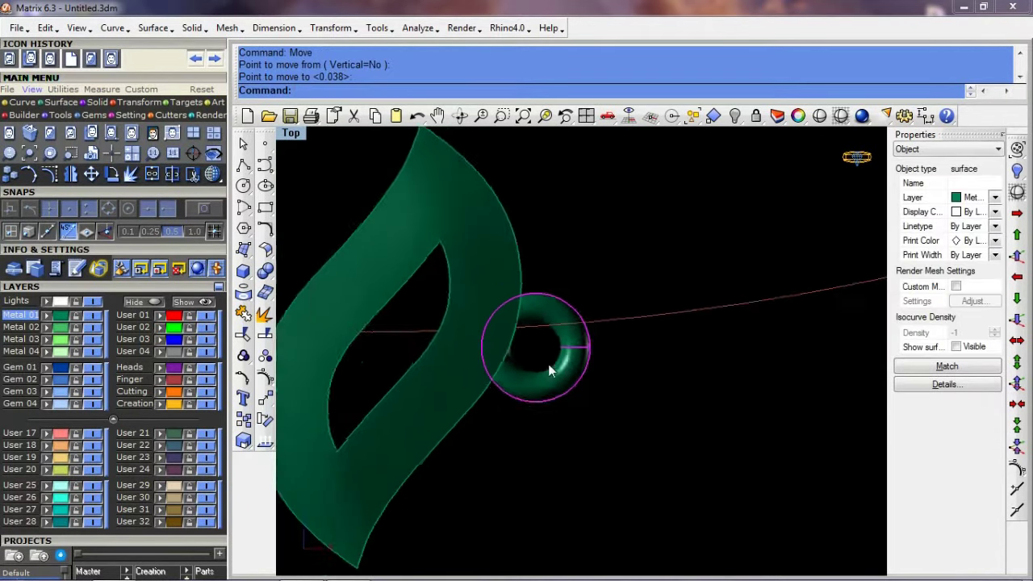
pyautogui.scroll(-2, 548, 364)
pyautogui.hotkey('ctrl', 'F2')
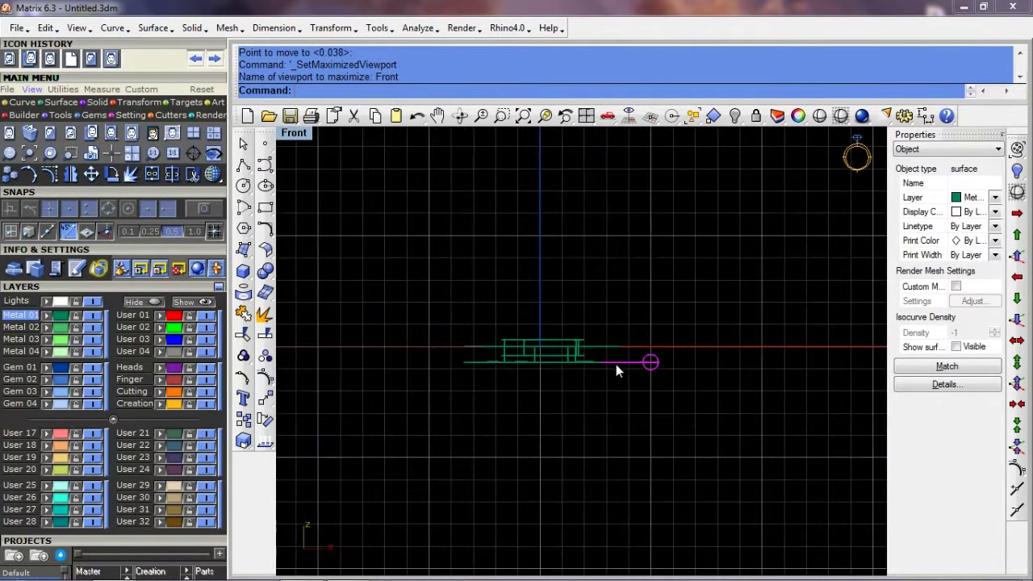
# Step: In the shaded Right view, rotate a copy of the jump ring to stand upright
pyautogui.hotkey('ctrl', 'F1')
pyautogui.hotkey('ctrl', 'F3')
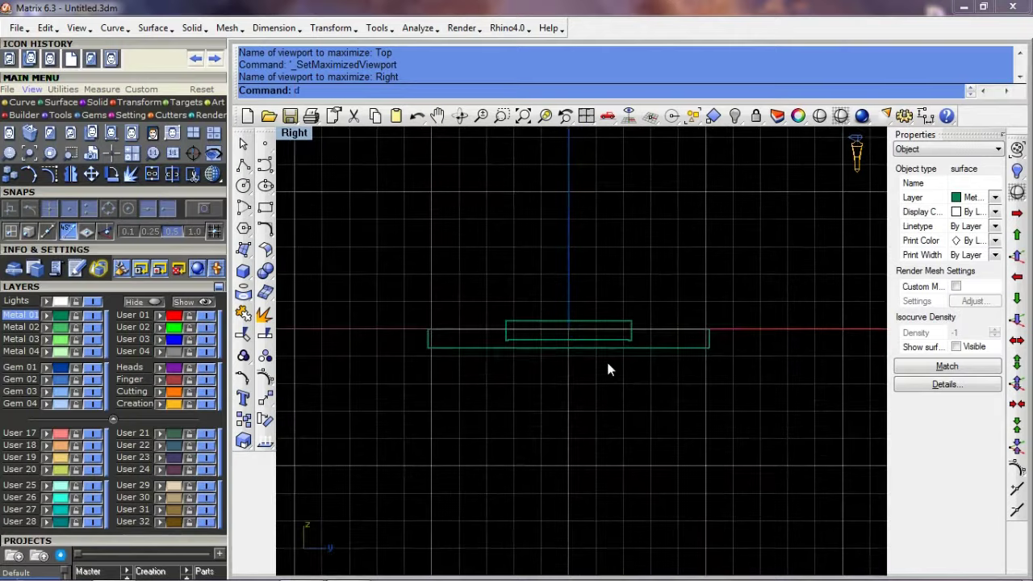
pyautogui.write('d')
pyautogui.press('Return')
pyautogui.scroll(3, 438, 317)
pyautogui.scroll(2, 438, 316)
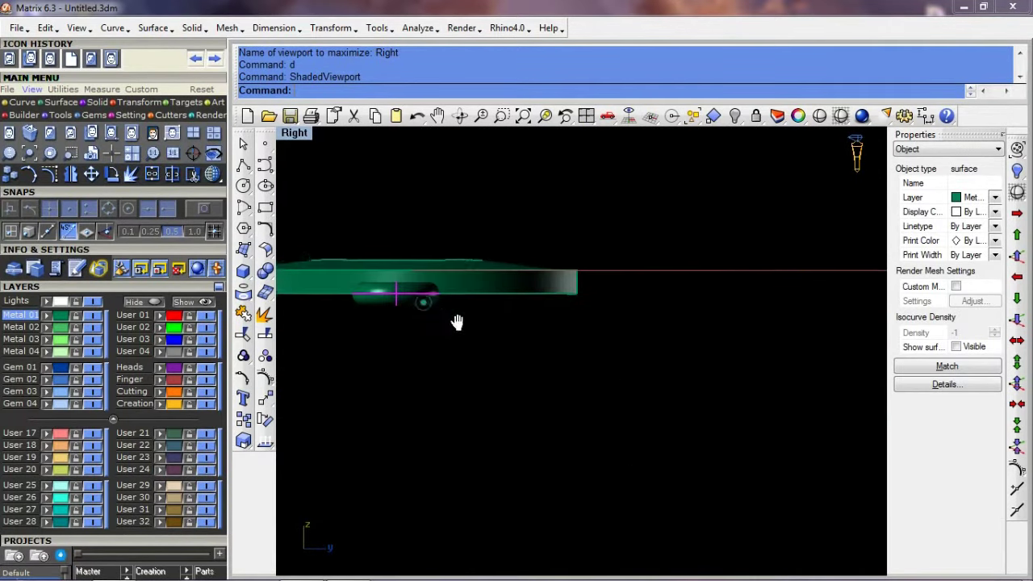
pyautogui.scroll(2, 457, 320)
pyautogui.write('c')
pyautogui.press('Return')
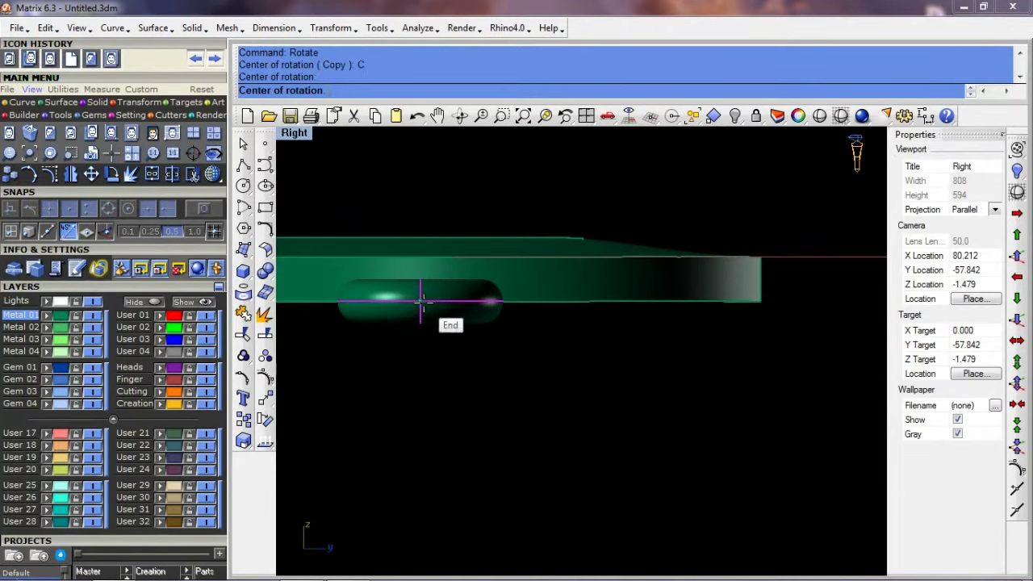
pyautogui.click(436, 189)
pyautogui.click(480, 309)
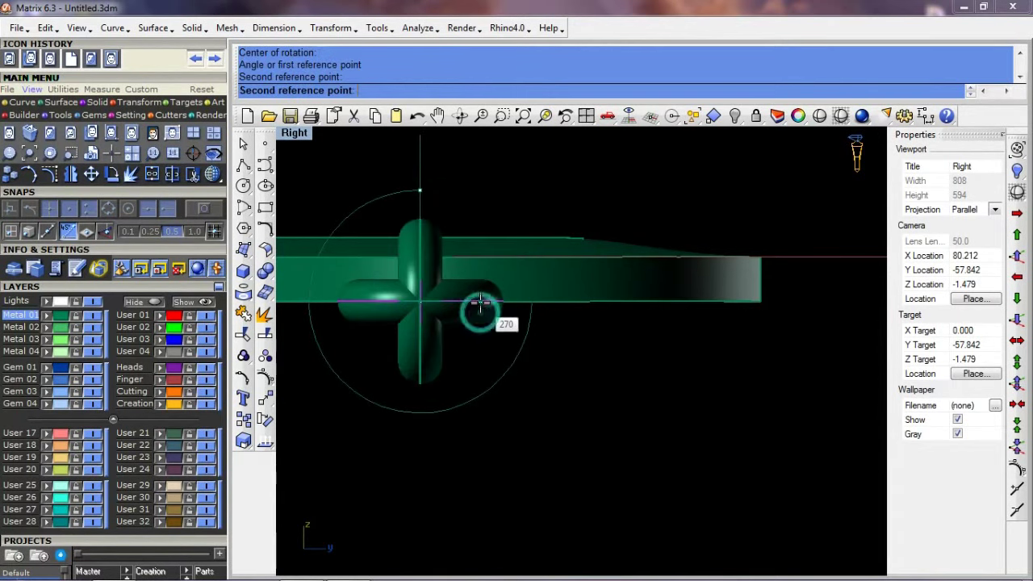
# Step: In the Top view, move the upright ring to the leaf's left edge
pyautogui.hotkey('ctrl', 'F1')
pyautogui.press('Return')
pyautogui.write('s')
pyautogui.rightClick(660, 342)
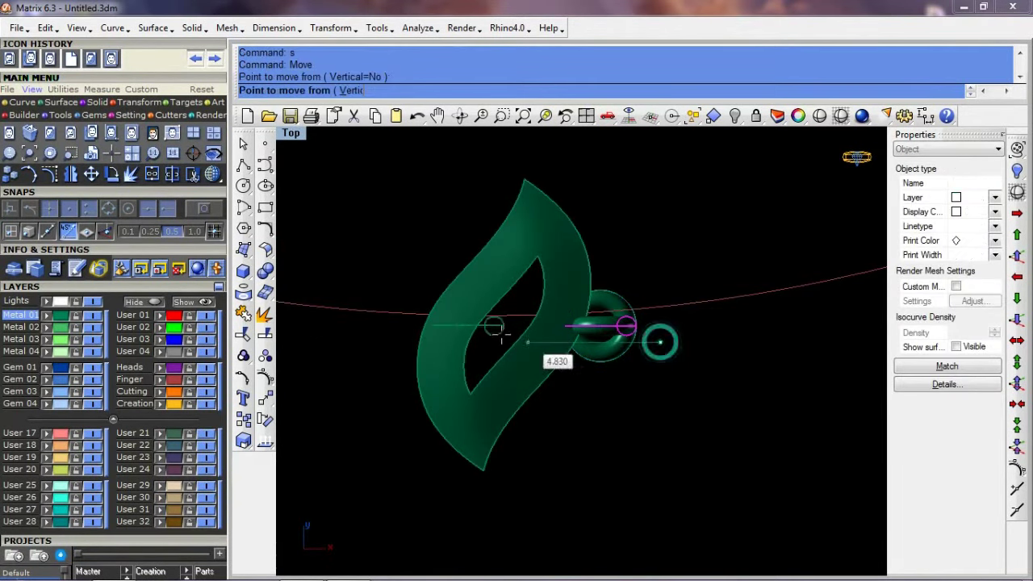
pyautogui.click(475, 328)
# Step: Rotate the leaf link to a new angle beside the upright ring
pyautogui.click(480, 335)
pyautogui.scroll(2, 488, 342)
pyautogui.scroll(2, 551, 387)
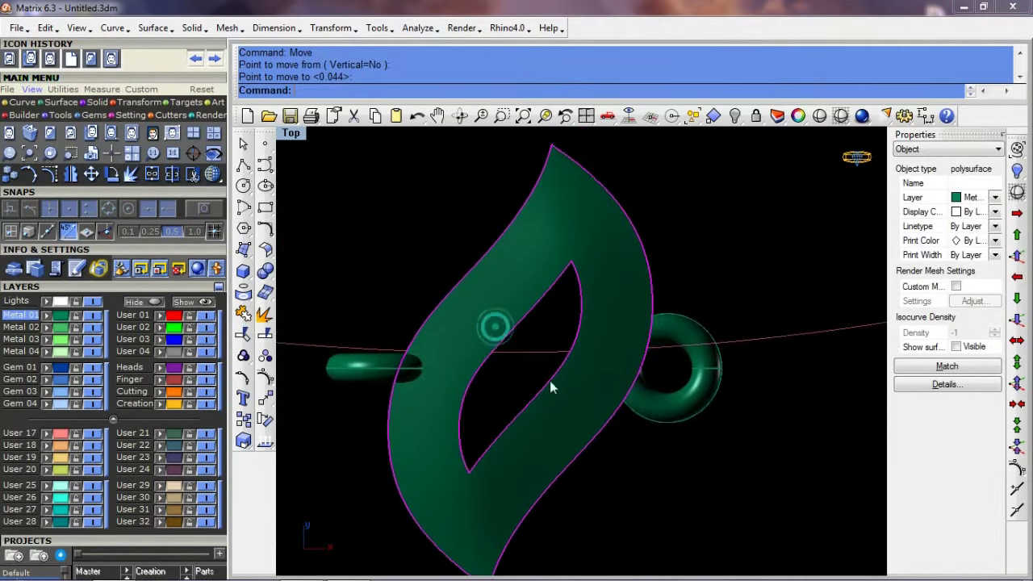
pyautogui.write('r')
pyautogui.press('Return')
pyautogui.click(533, 347)
pyautogui.click(641, 406)
pyautogui.click(590, 376)
pyautogui.press('Return')
pyautogui.write('s')
pyautogui.press('Return')
pyautogui.click(557, 337)
pyautogui.press('Escape')
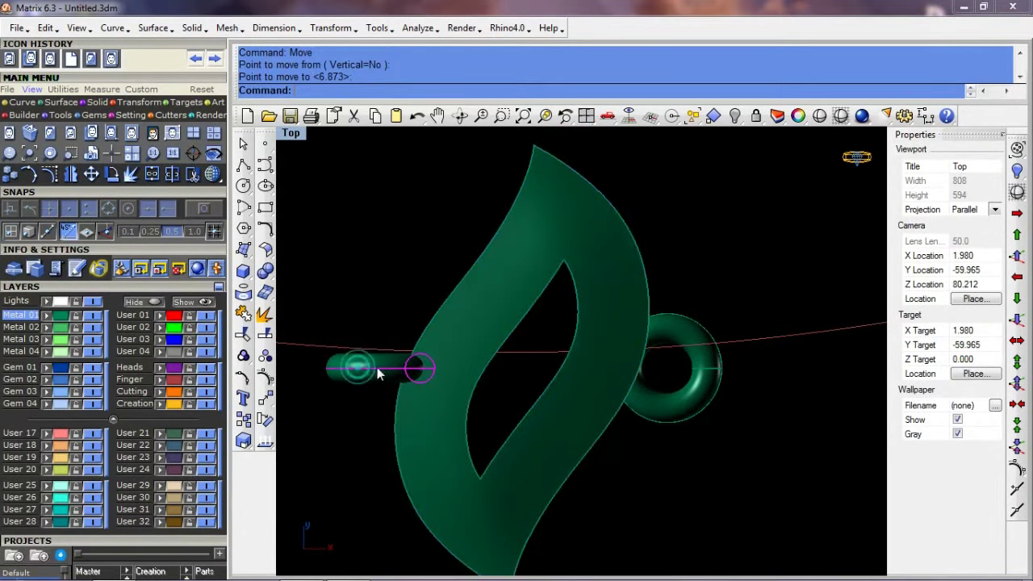
# Step: Tilt the ring piece left of the leaf, then undo that rotation
pyautogui.scroll(2, 380, 367)
pyautogui.click(424, 379)
pyautogui.press('r')
pyautogui.press('Return')
pyautogui.click(437, 368)
pyautogui.click(355, 369)
pyautogui.click(347, 360)
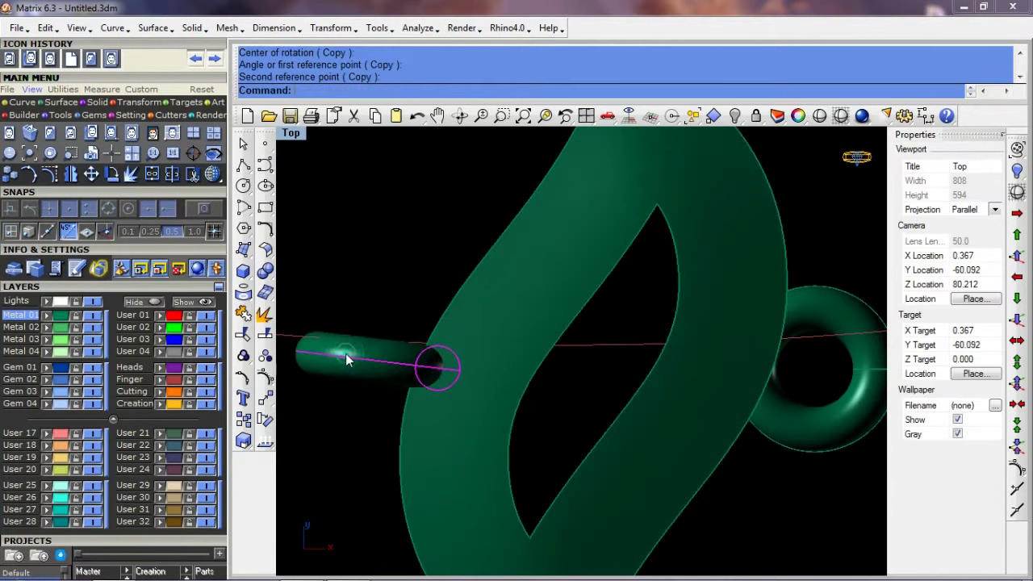
pyautogui.click(500, 390)
pyautogui.hotkey('ctrl', 'z')
pyautogui.scroll(-3, 499, 389)
pyautogui.press('Escape')
# Step: Rotate the leaf link about a point near the ring and save the necklace file
pyautogui.click(584, 457)
pyautogui.moveTo(565, 452)
pyautogui.mouseDown(button='right')
pyautogui.moveTo(556, 385)
pyautogui.moveTo(476, 385)
pyautogui.mouseUp(button='right')
pyautogui.press('r')
pyautogui.press('Return')
pyautogui.click(583, 362)
pyautogui.click(692, 363)
pyautogui.click(355, 330)
pyautogui.click(355, 282)
pyautogui.hotkey('ctrl', 's')
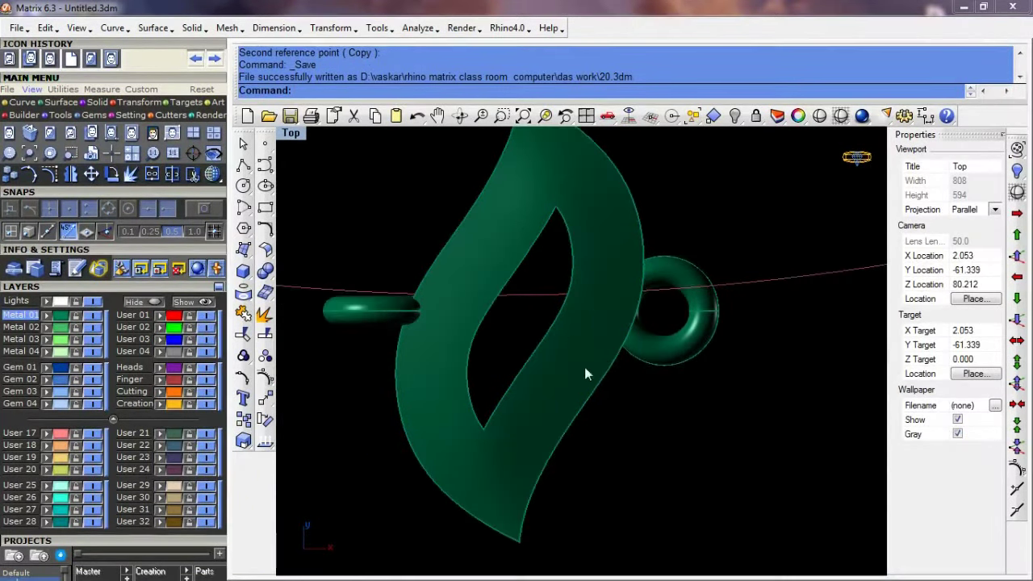
# Step: Inspect the ring from a low side angle in wireframe Perspective view and select it
pyautogui.moveTo(588, 369); pyautogui.dragTo(576, 376, button='right')
pyautogui.write('q')
pyautogui.press('Return')
pyautogui.hotkey('ctrl', 'F4')
pyautogui.scroll(-2, 581, 379)
pyautogui.scroll(-2, 576, 403)
pyautogui.moveTo(575, 406); pyautogui.dragTo(412, 389, button='right')
pyautogui.scroll(4, 442, 356)
pyautogui.click(435, 374)
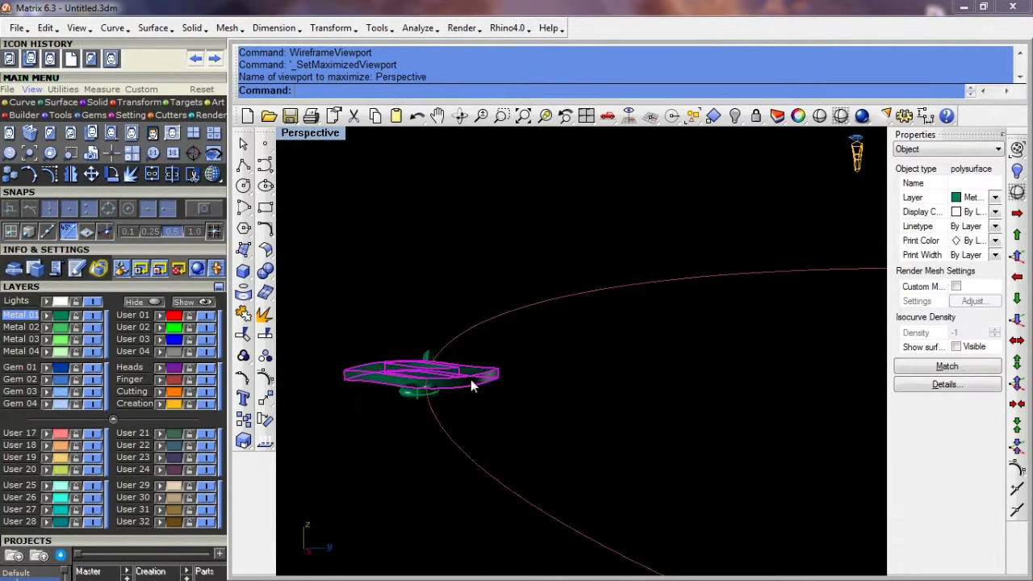
# Step: Recentre the selected ring in the Right view, then return to the Top view
pyautogui.hotkey('ctrl', 'F3')
pyautogui.moveTo(430, 356); pyautogui.dragTo(442, 336, button='right')
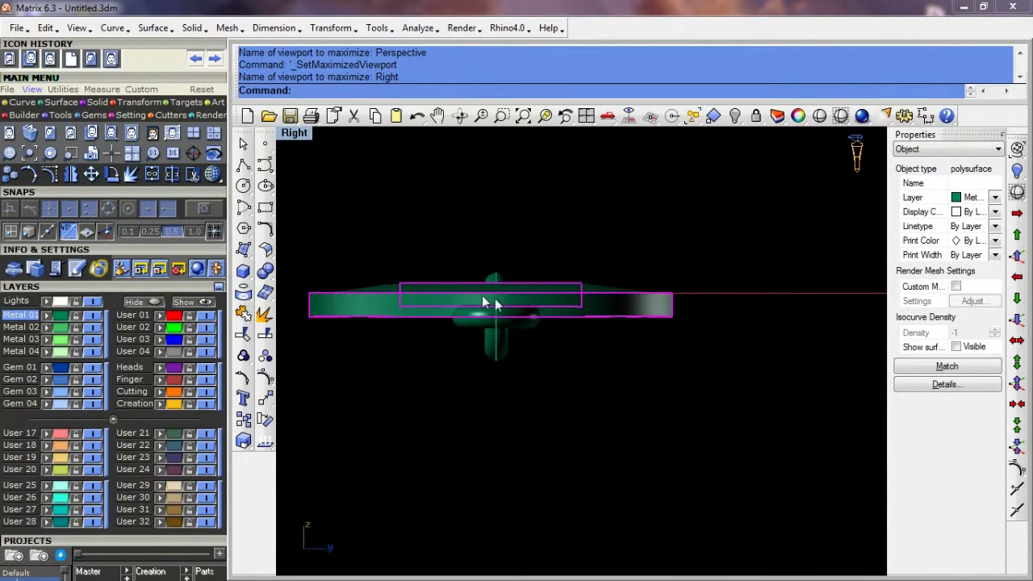
pyautogui.write('r')
pyautogui.press('Return')
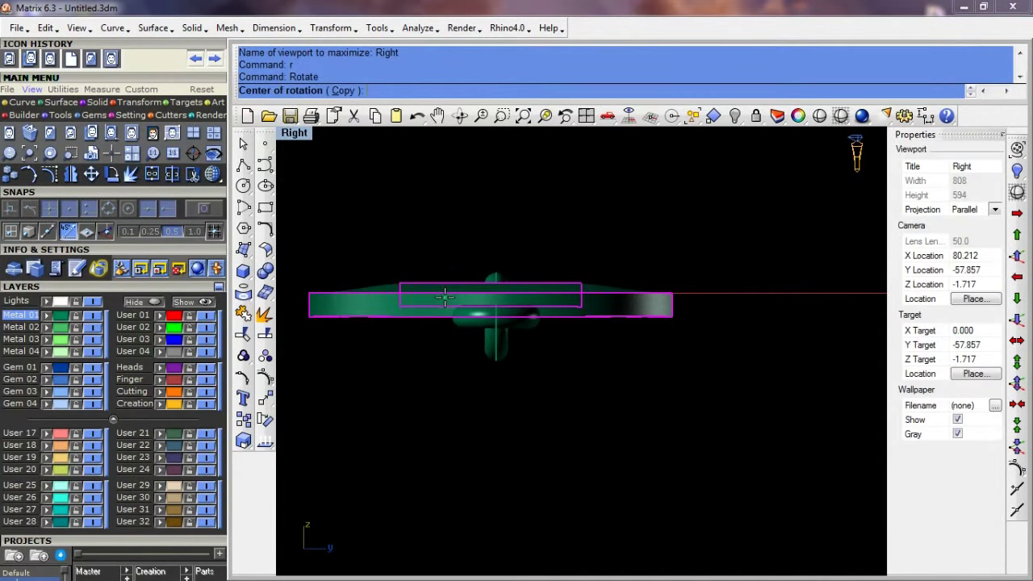
pyautogui.hotkey('ctrl', 'F1')
pyautogui.press('Escape')
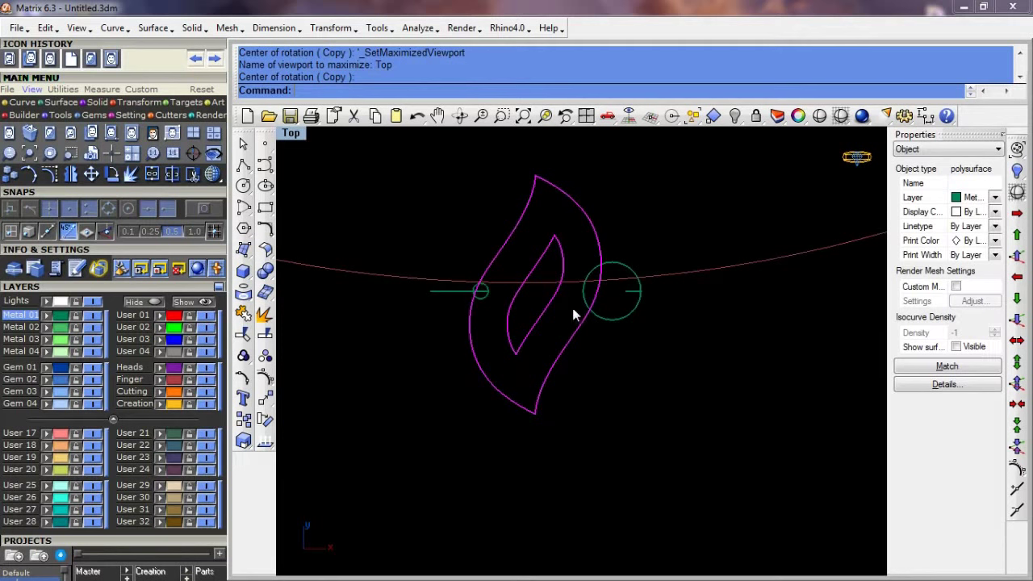
pyautogui.write('r')
# Step: Rotate the leaf link about its centre and switch to shaded display
pyautogui.press('Return')
pyautogui.click(539, 292)
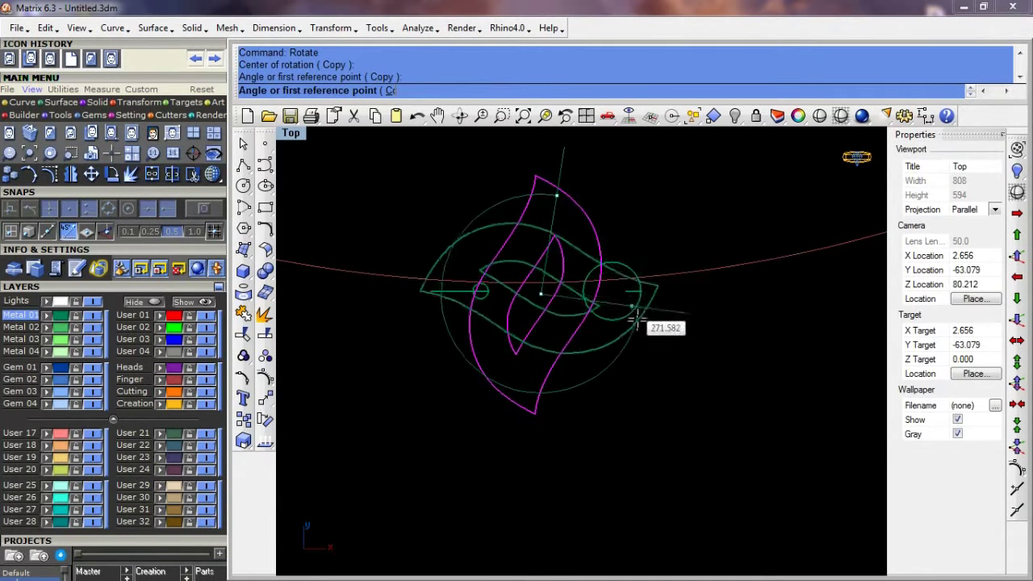
pyautogui.click(655, 286)
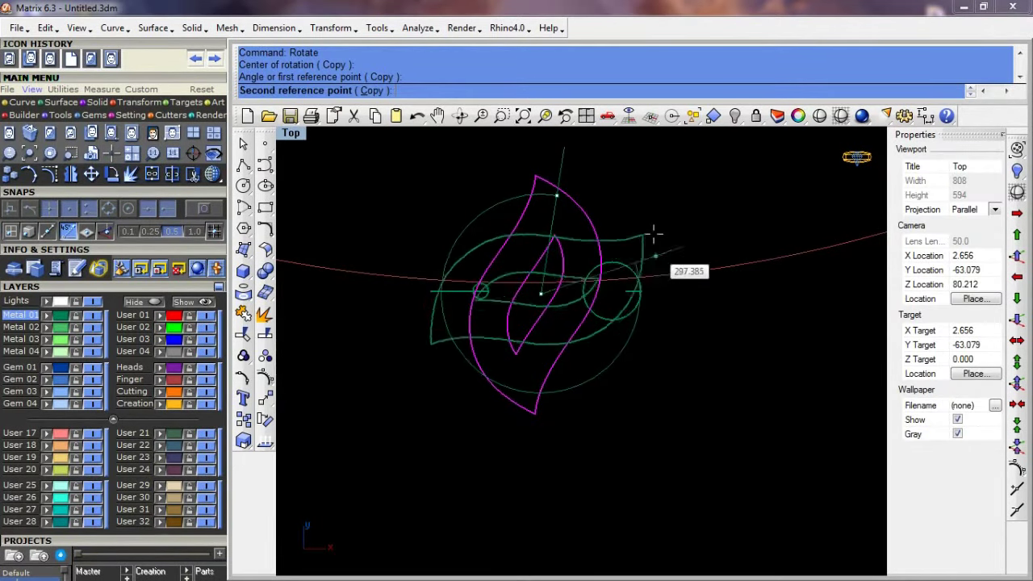
pyautogui.write('d')
pyautogui.press('Return')
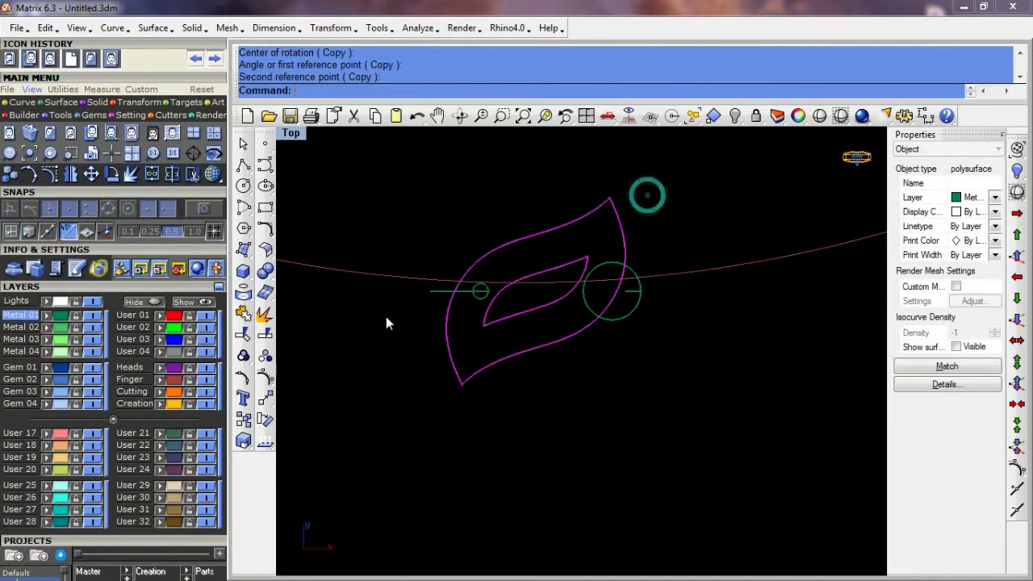
pyautogui.scroll(3, 452, 315)
# Step: Move the bar to the leaf's end and start repositioning the jump ring
pyautogui.click(520, 300)
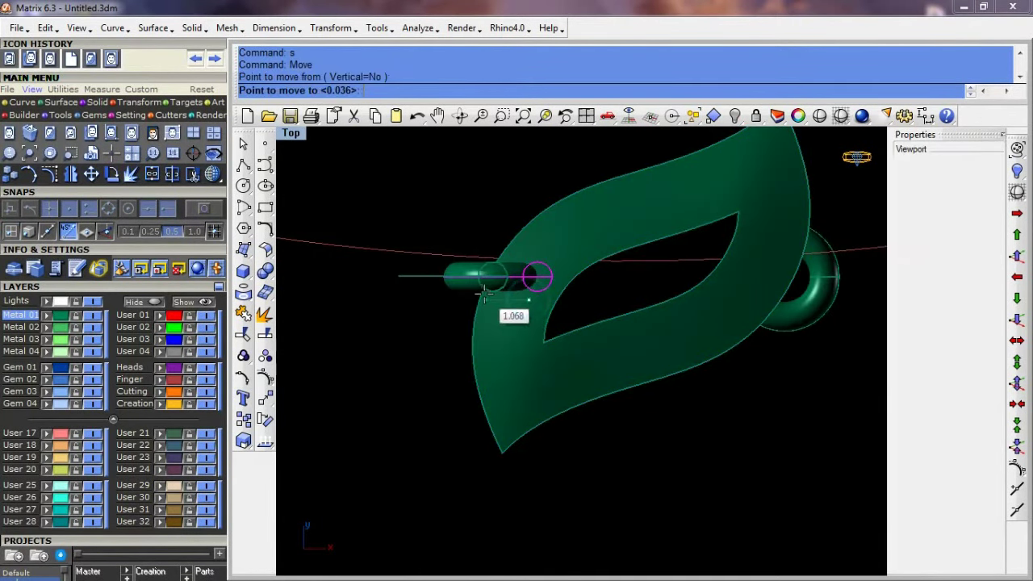
pyautogui.scroll(2, 492, 308)
pyautogui.click(488, 303)
pyautogui.scroll(-3, 484, 315)
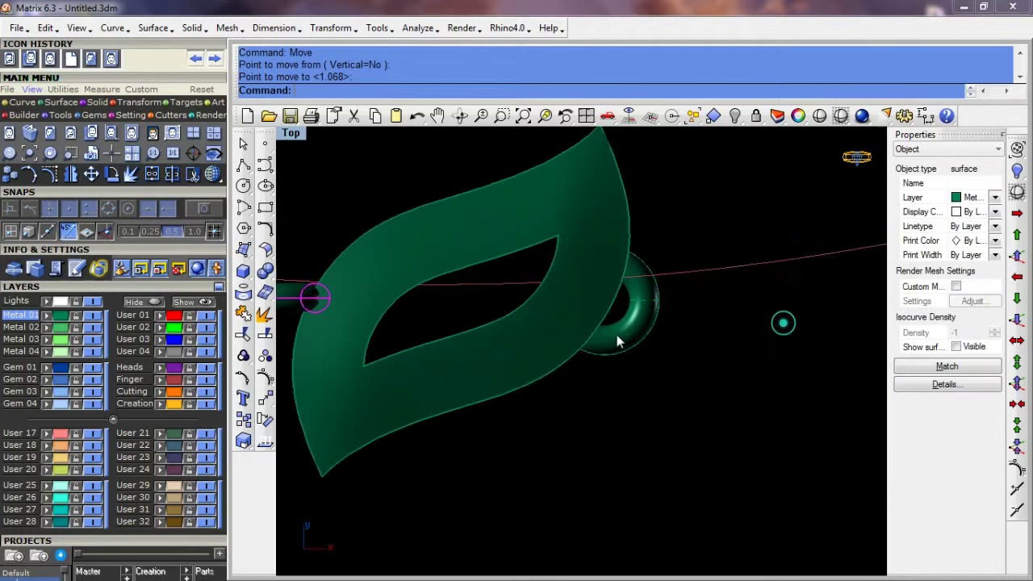
pyautogui.click(640, 318)
pyautogui.write('s')
pyautogui.press('Return')
pyautogui.click(637, 321)
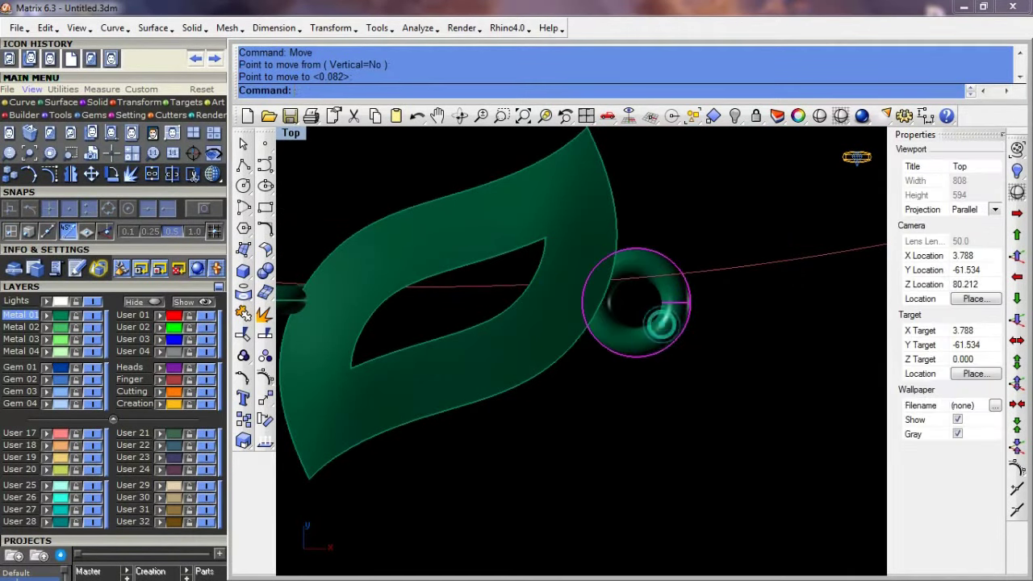
pyautogui.scroll(-4, 597, 342)
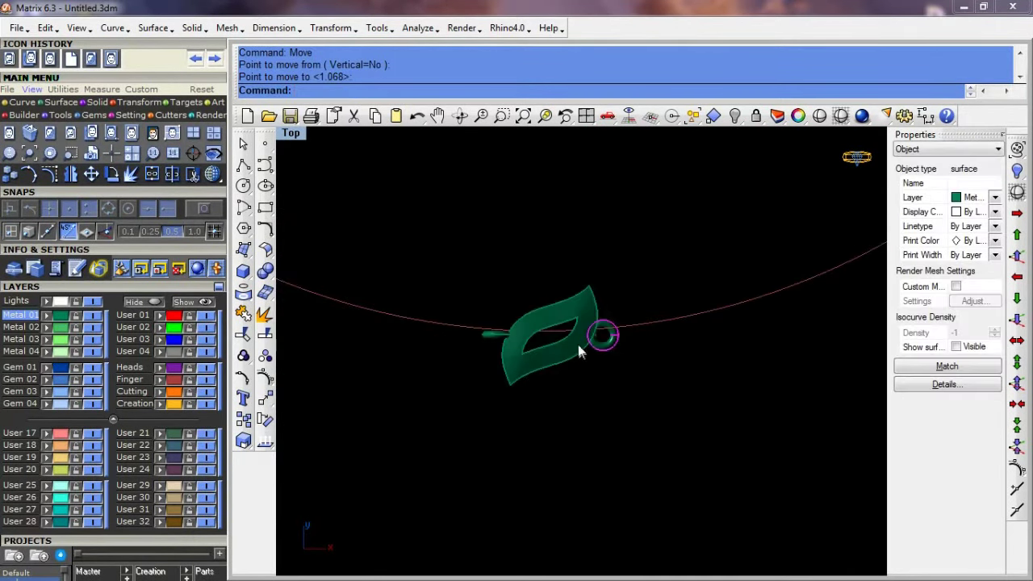
pyautogui.scroll(1, 599, 320)
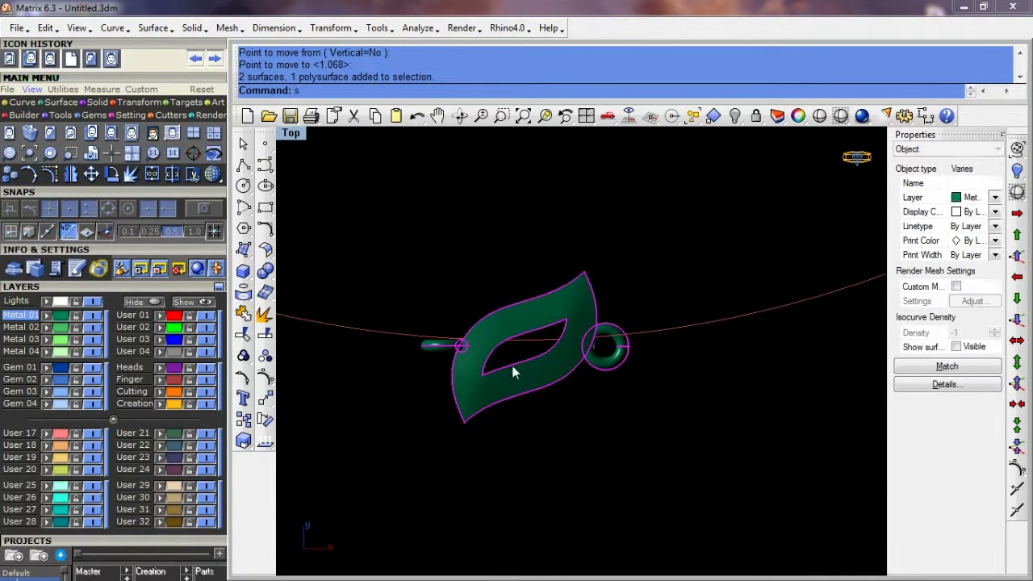
pyautogui.moveTo(585, 464); pyautogui.dragTo(621, 391, button='right')
# Step: Draw a vertical guide line from the circle centre
pyautogui.write('li')
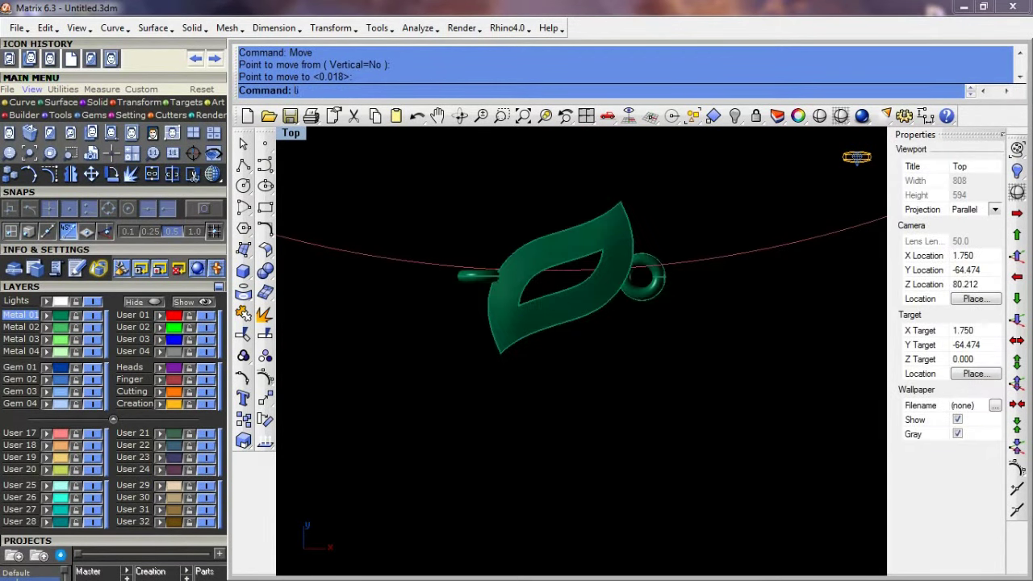
pyautogui.press('Return')
pyautogui.click(587, 385)
pyautogui.scroll(-3, 587, 385)
pyautogui.rightClick(560, 495)
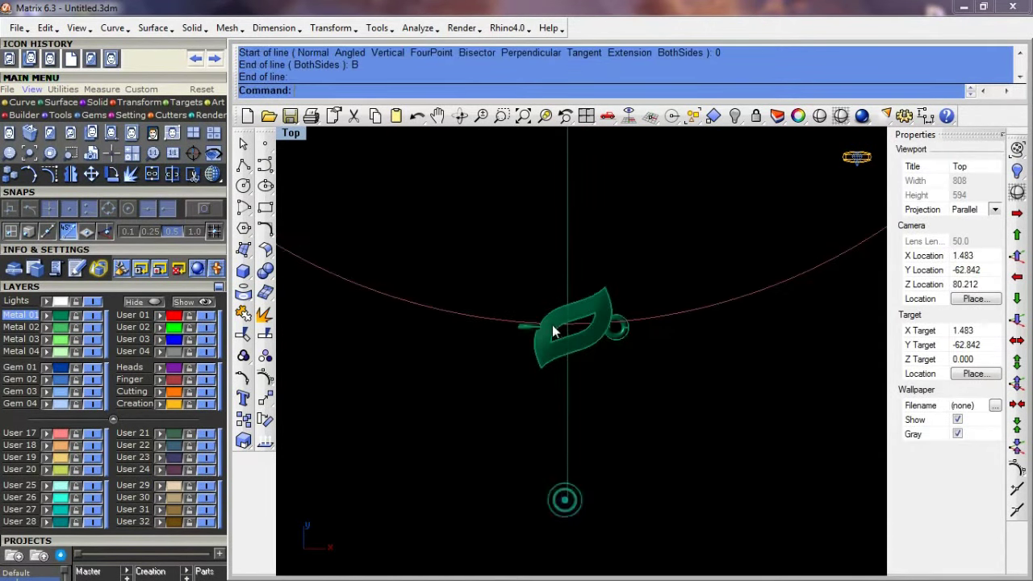
# Step: Move the leaf link with its ring and bar onto the vertical guide
pyautogui.moveTo(433, 207); pyautogui.dragTo(761, 413)
pyautogui.write('s')
pyautogui.press('Return')
pyautogui.click(574, 367)
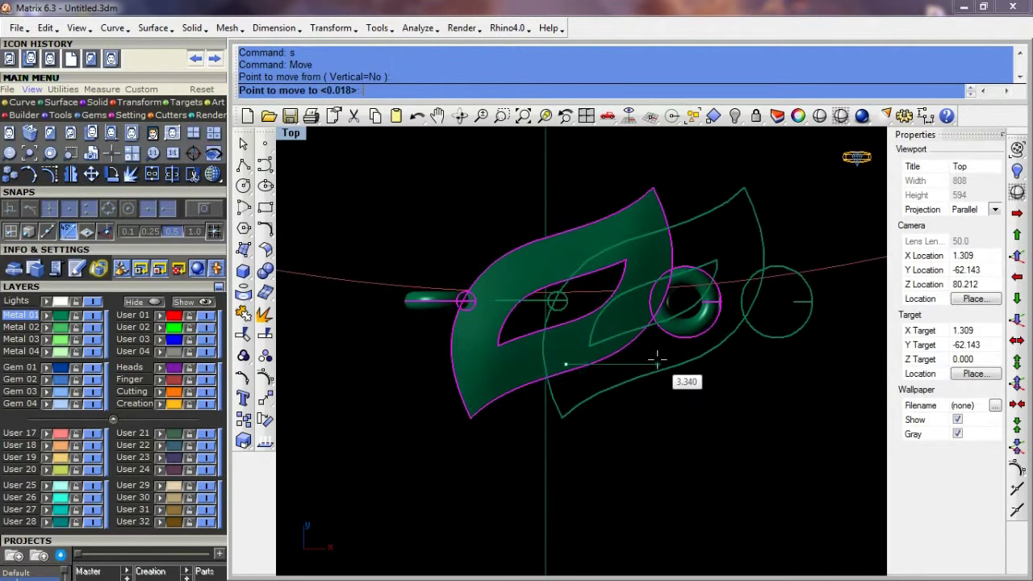
pyautogui.click(654, 363)
pyautogui.scroll(3, 506, 309)
pyautogui.scroll(-3, 506, 309)
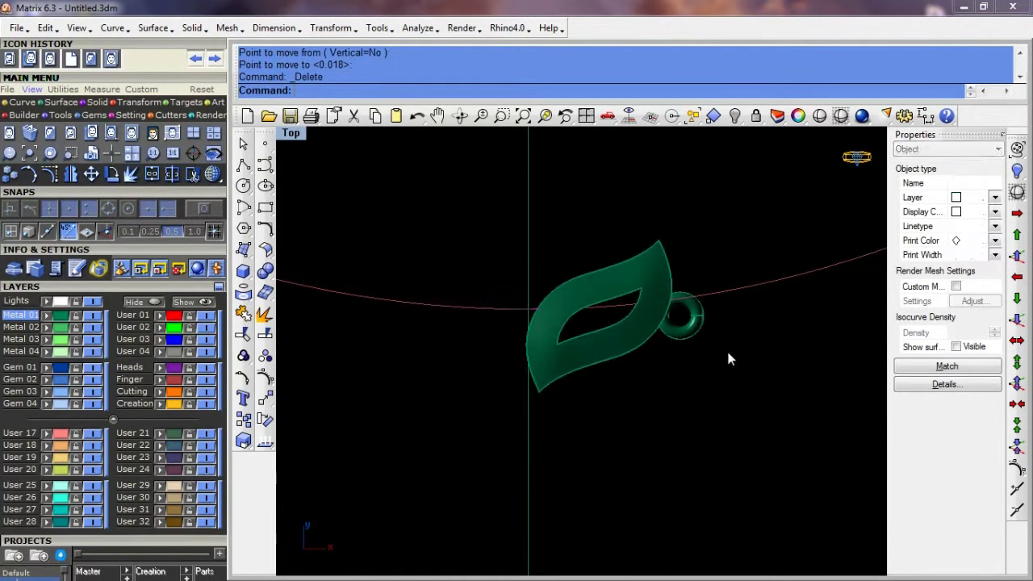
pyautogui.scroll(2, 702, 331)
pyautogui.scroll(2, 662, 275)
# Step: Shift the leaf and its jump ring together into a slightly adjusted position
pyautogui.click(645, 254)
pyautogui.keyDown('shift'); pyautogui.click(692, 316); pyautogui.keyUp('shift')
pyautogui.scroll(1, 577, 339)
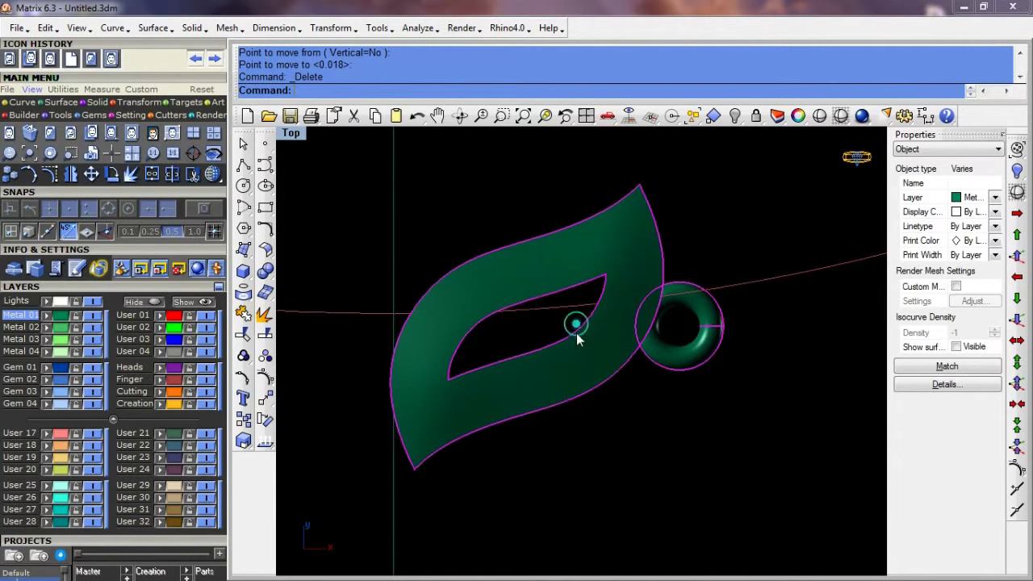
pyautogui.press('Return')
pyautogui.click(575, 323)
pyautogui.click(565, 334)
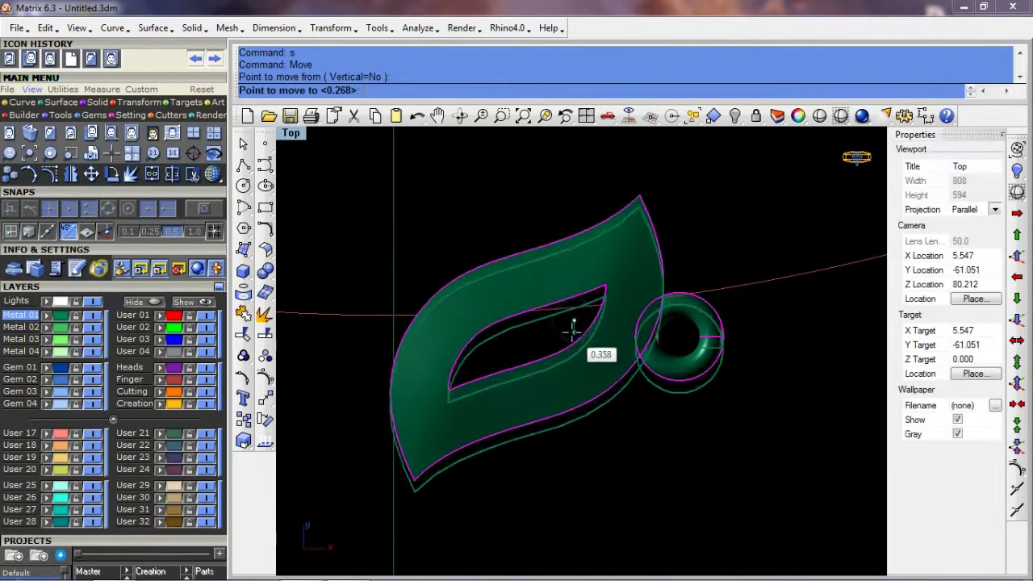
# Step: Slide the jump ring left so it tucks against the leaf tip
pyautogui.click(702, 371)
pyautogui.press('Return')
pyautogui.press('Escape')
pyautogui.press('Escape')
pyautogui.click(632, 329)
pyautogui.scroll(2, 722, 291)
pyautogui.click(701, 331)
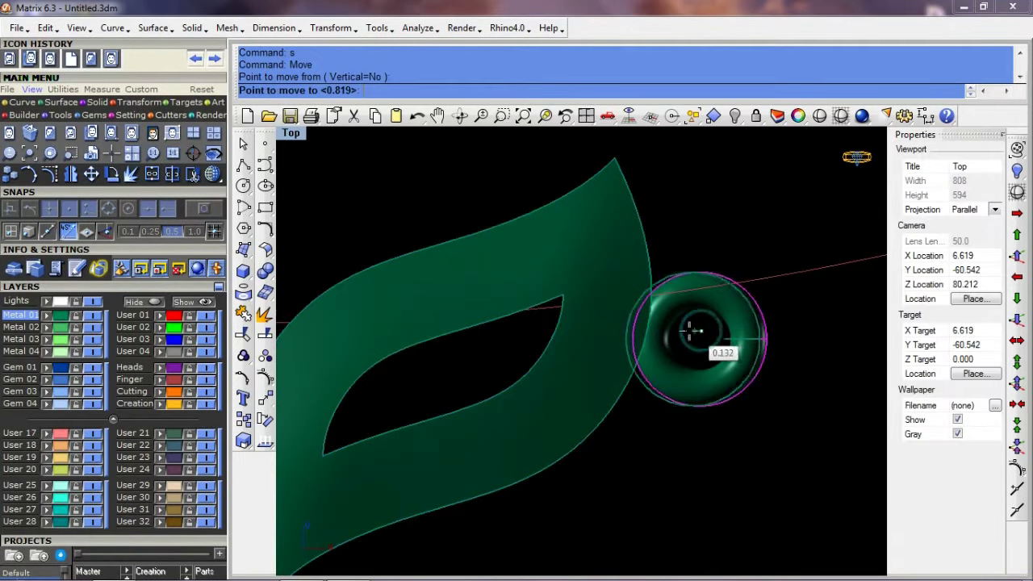
pyautogui.click(685, 327)
pyautogui.press('Return')
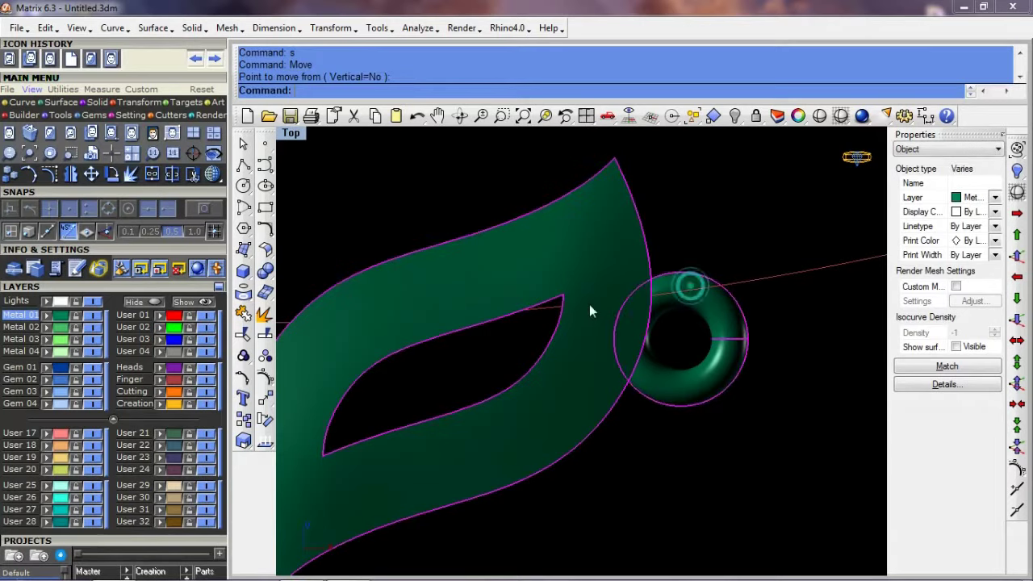
pyautogui.scroll(-3, 589, 305)
# Step: In the Right view, rotate a copy of the jump ring to stand upright
pyautogui.press('Escape')
pyautogui.write('c')
pyautogui.press('Return')
pyautogui.click(474, 390)
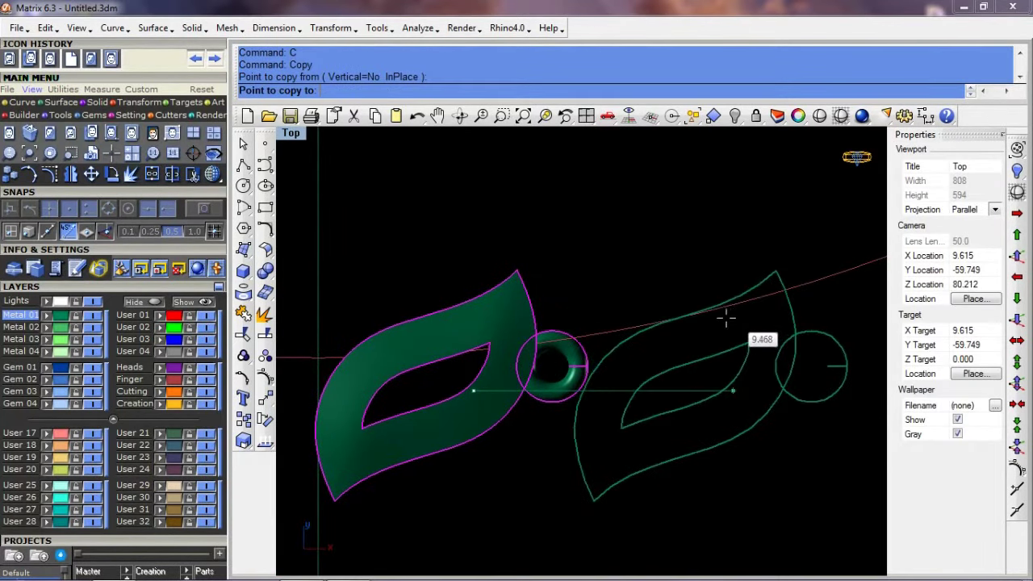
pyautogui.press('Escape')
pyautogui.hotkey('ctrl', 'F3')
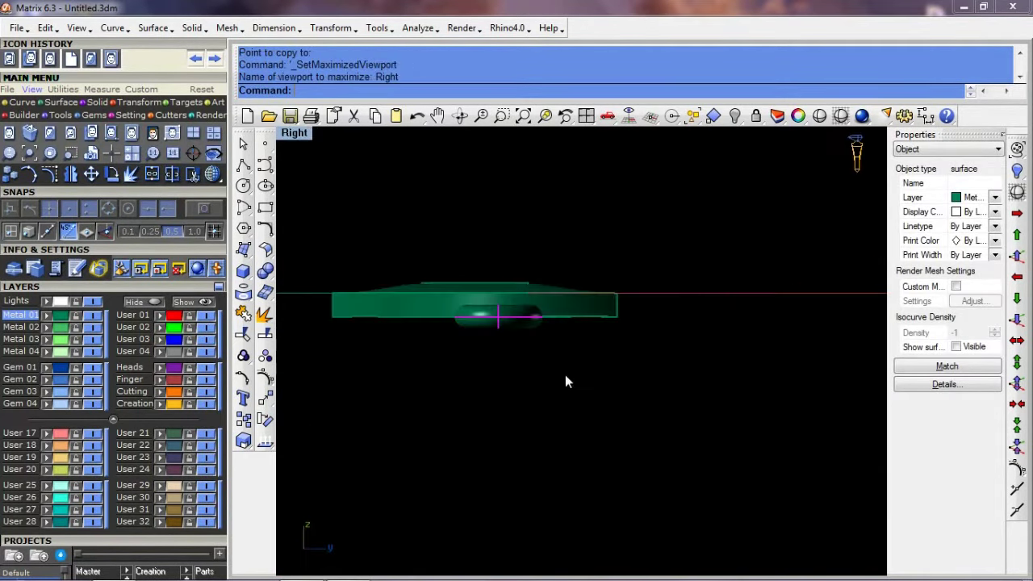
pyautogui.write('r')
pyautogui.press('Return')
pyautogui.write('c')
pyautogui.press('Return')
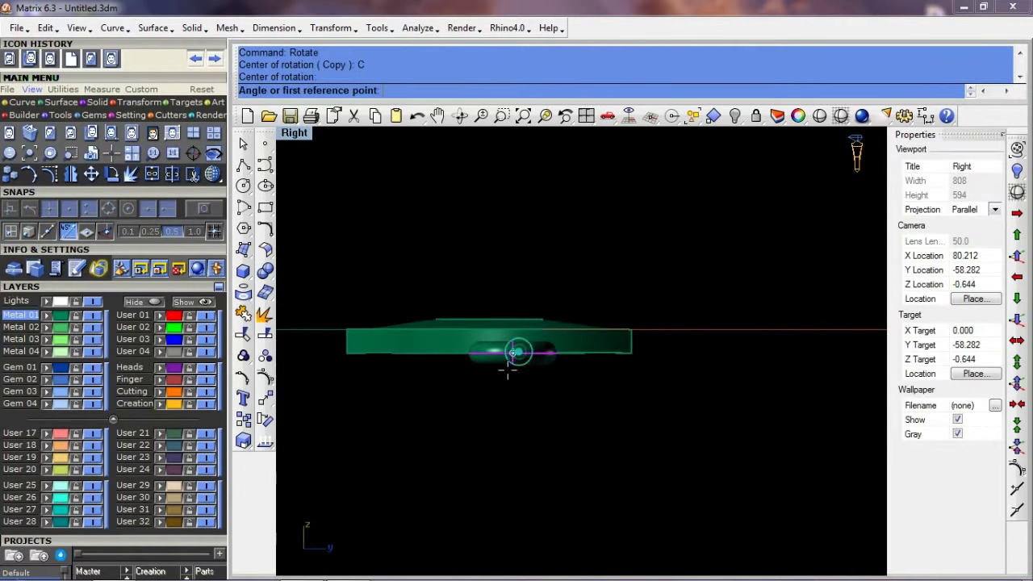
pyautogui.click(457, 372)
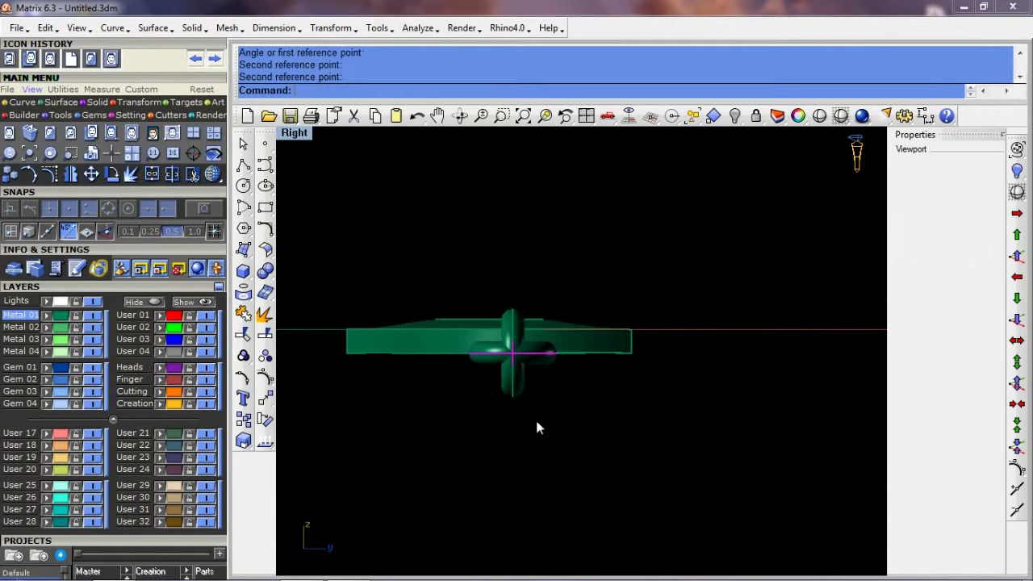
# Step: In the Top view, move the upright ring through the leaf's ring
pyautogui.hotkey('ctrl', 'F1')
pyautogui.scroll(3, 590, 356)
pyautogui.scroll(3, 529, 337)
pyautogui.write('s')
pyautogui.press('Return')
pyautogui.click(507, 366)
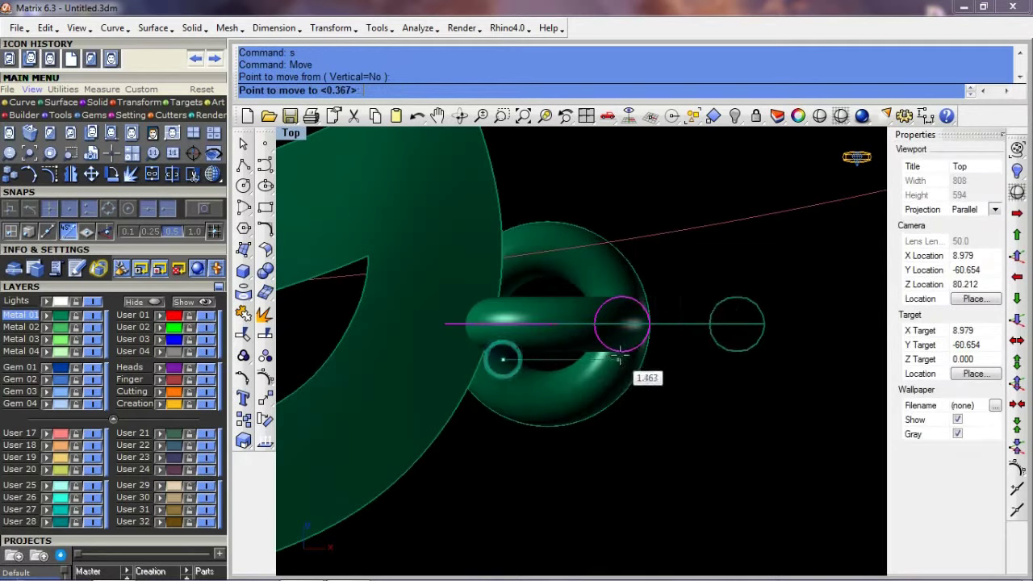
pyautogui.click(530, 357)
pyautogui.moveTo(530, 357)
pyautogui.mouseDown(button='right')
pyautogui.moveTo(502, 369)
pyautogui.moveTo(553, 387)
pyautogui.moveTo(547, 405)
pyautogui.mouseUp(button='right')
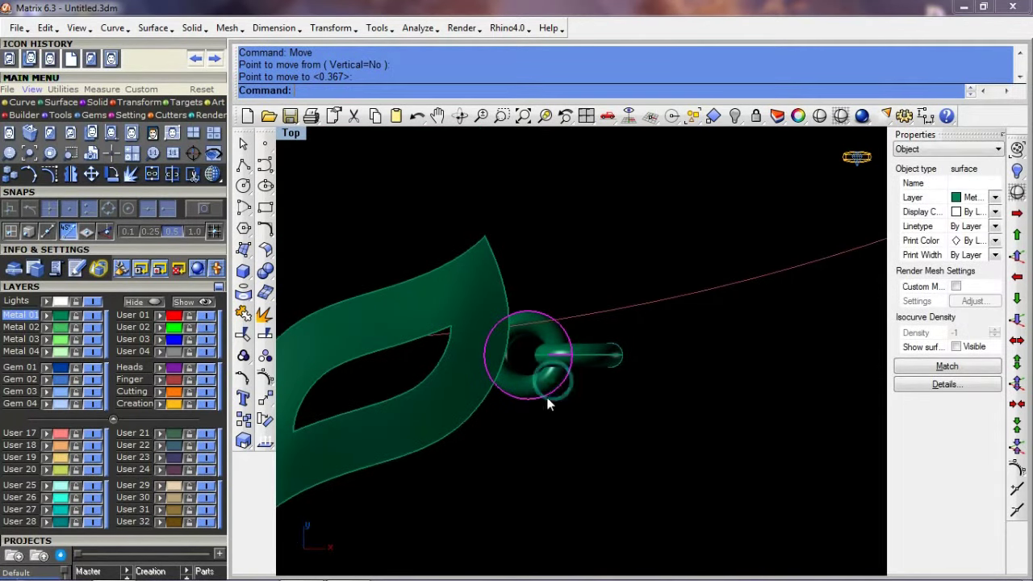
pyautogui.write('C')
# Step: Turn the link about the circle centre at 0
pyautogui.press('Return')
pyautogui.write('0')
pyautogui.click(439, 433)
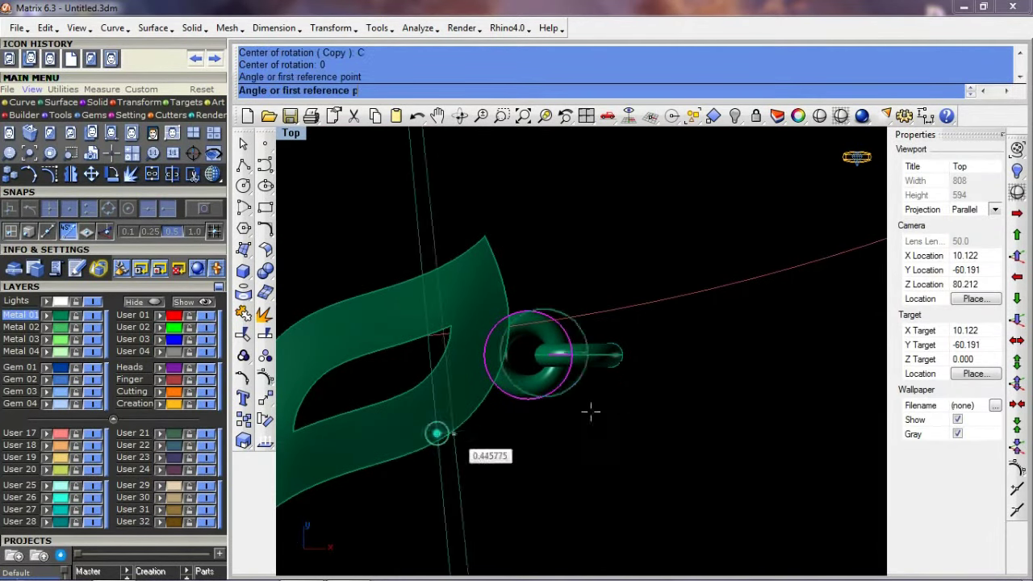
pyautogui.click(480, 407)
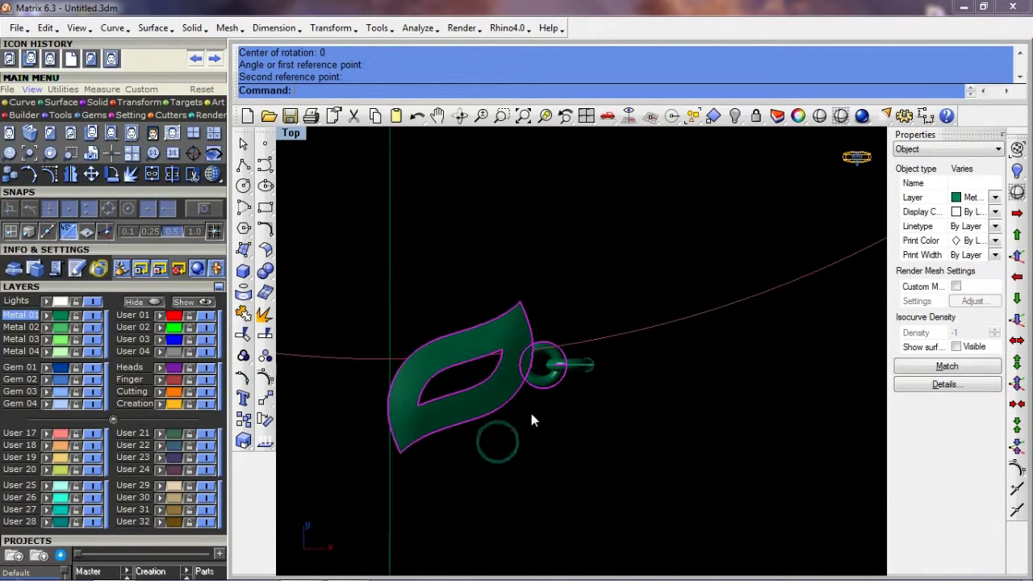
# Step: Rotate-copy the leaf link about the centre to add a second link along the circle
pyautogui.write('r')
pyautogui.press('Return')
pyautogui.write('c')
pyautogui.press('Return')
pyautogui.click(461, 454)
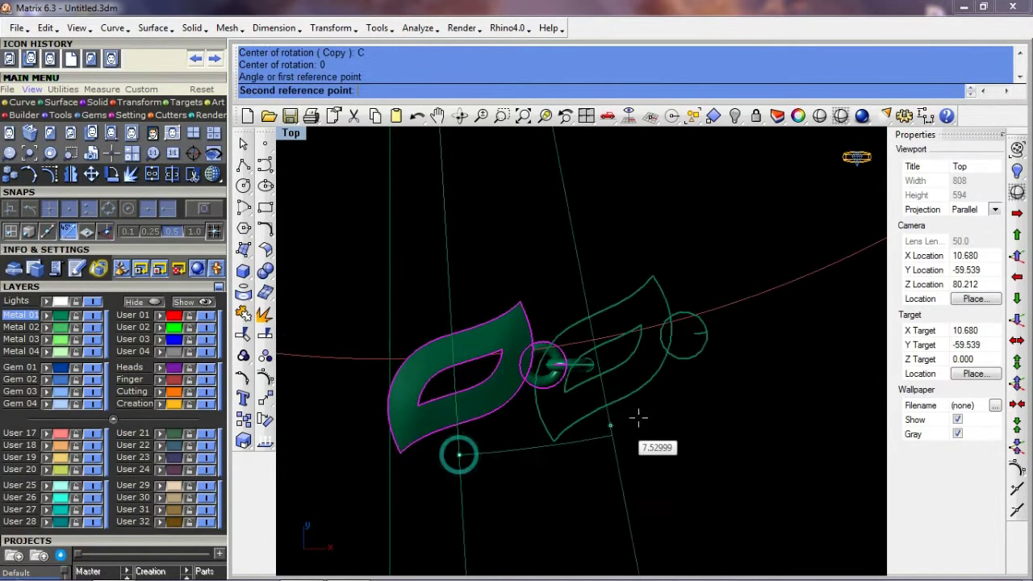
pyautogui.click(646, 415)
pyautogui.press('Return')
pyautogui.scroll(3, 590, 361)
# Step: Select the end of the short connector bar in the full-size Top view
pyautogui.scroll(2, 590, 361)
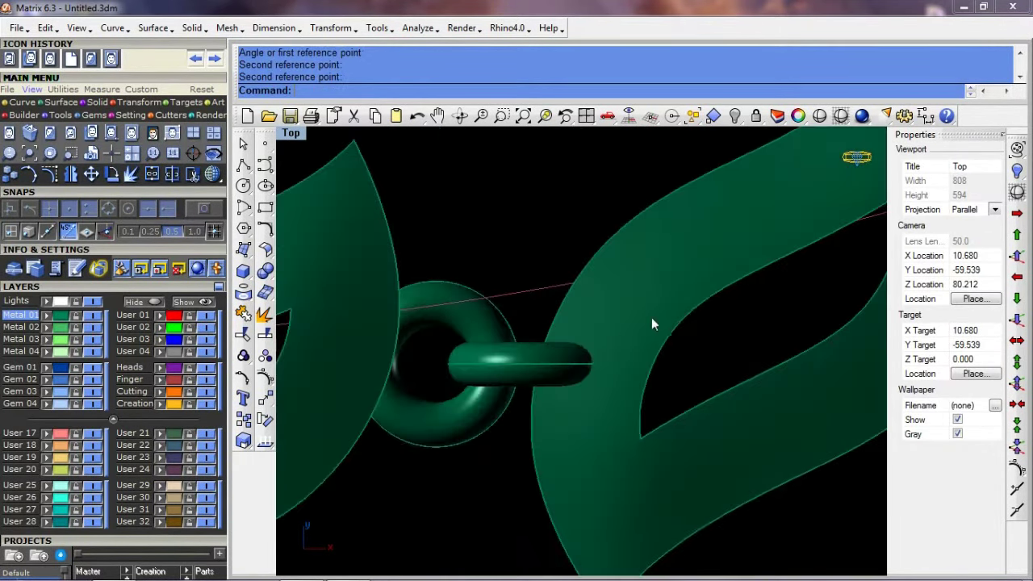
pyautogui.click(571, 393)
pyautogui.hotkey('ctrl', 'F4')
pyautogui.hotkey('ctrl', 'F1')
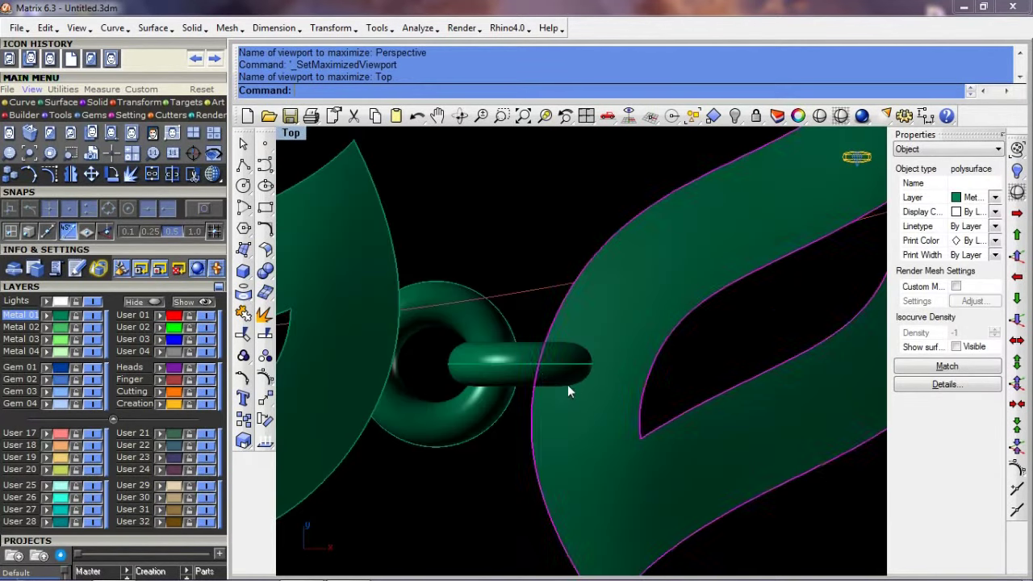
pyautogui.click(567, 384)
pyautogui.scroll(2, 532, 358)
pyautogui.scroll(1, 569, 390)
pyautogui.scroll(-3, 545, 425)
pyautogui.scroll(-1, 545, 431)
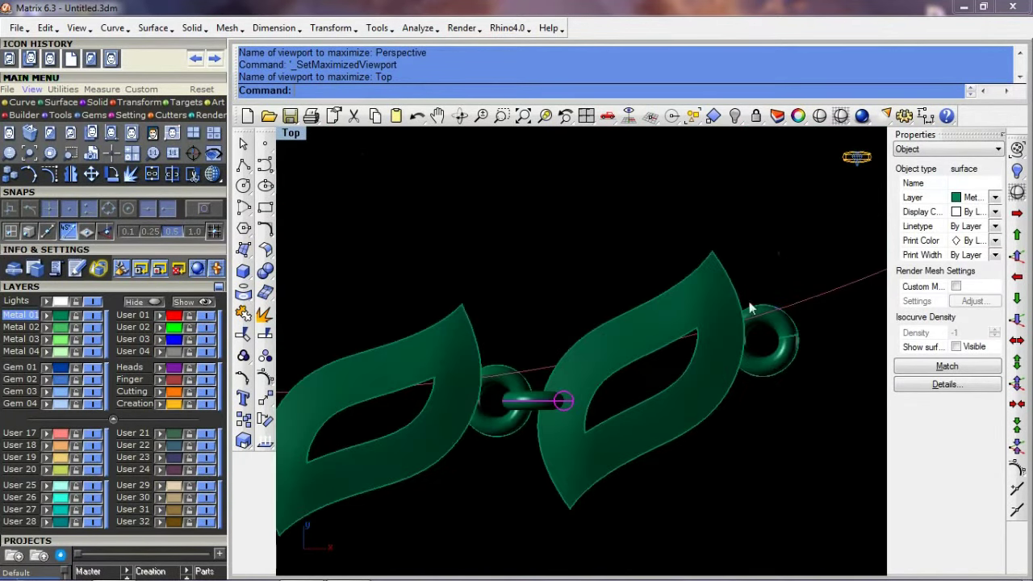
# Step: Rotate the connector bar about the origin 0 toward the adjacent leaf link
pyautogui.write('rotate')
pyautogui.press('Return')
pyautogui.write('0')
pyautogui.press('Return')
pyautogui.scroll(2, 593, 387)
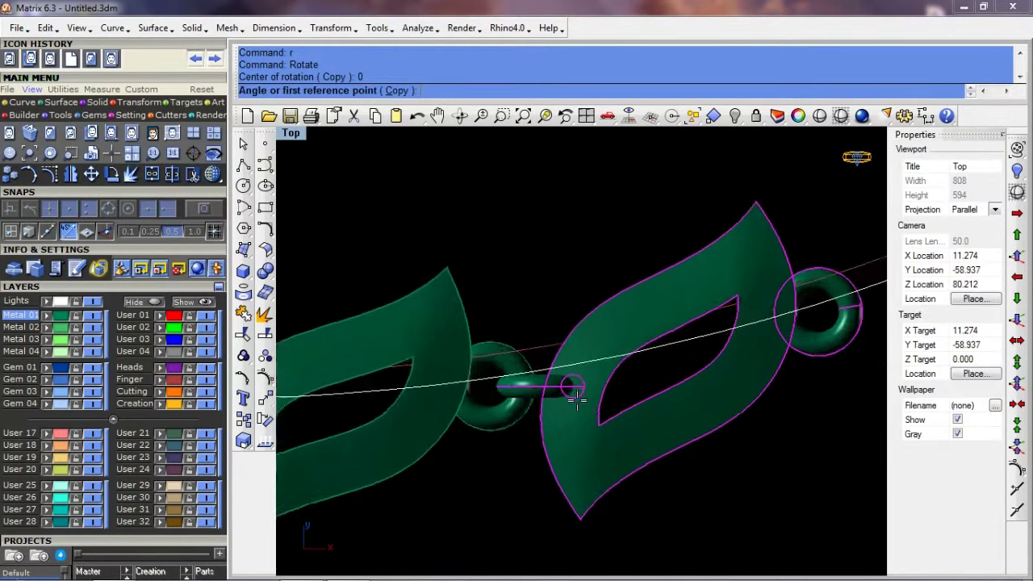
pyautogui.scroll(3, 593, 381)
pyautogui.click(593, 381)
pyautogui.click(569, 387)
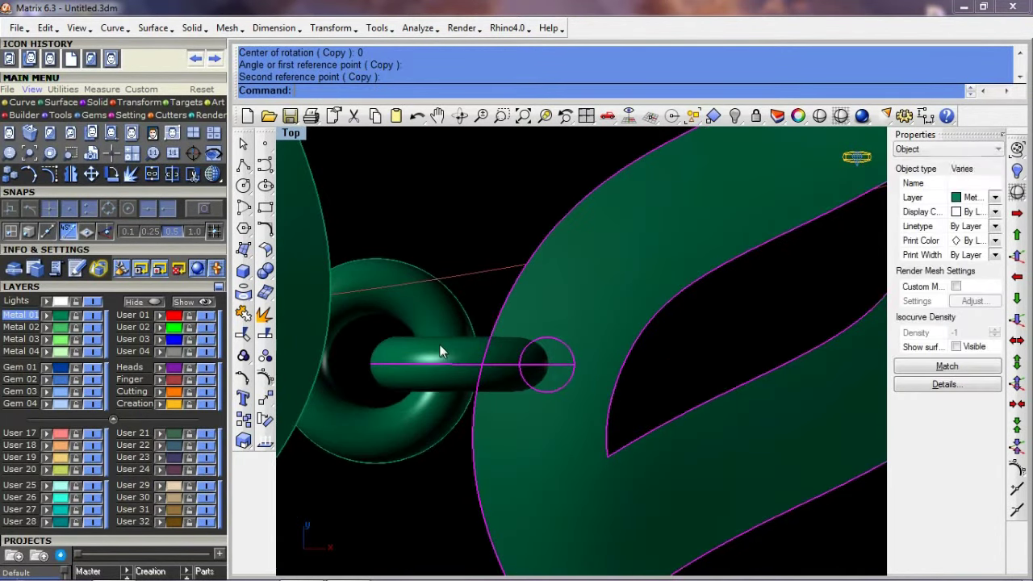
# Step: Fine-tune the bar's angle with a second rotation about 0, then inspect the joint in Perspective
pyautogui.write('r')
pyautogui.press('Return')
pyautogui.write('0')
pyautogui.click(571, 390)
pyautogui.click(553, 395)
pyautogui.scroll(-3, 555, 400)
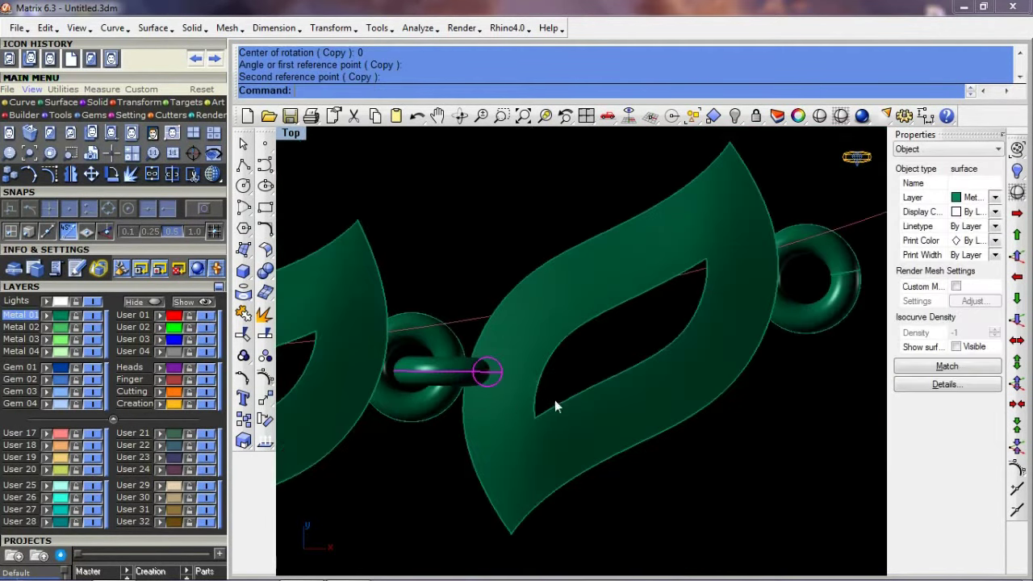
pyautogui.hotkey('ctrl', 'F4')
pyautogui.moveTo(432, 412); pyautogui.dragTo(524, 387, button='right')
# Step: Lower the jump ring by 0,0,-1 so it interlocks with the leaf
pyautogui.scroll(5, 611, 368)
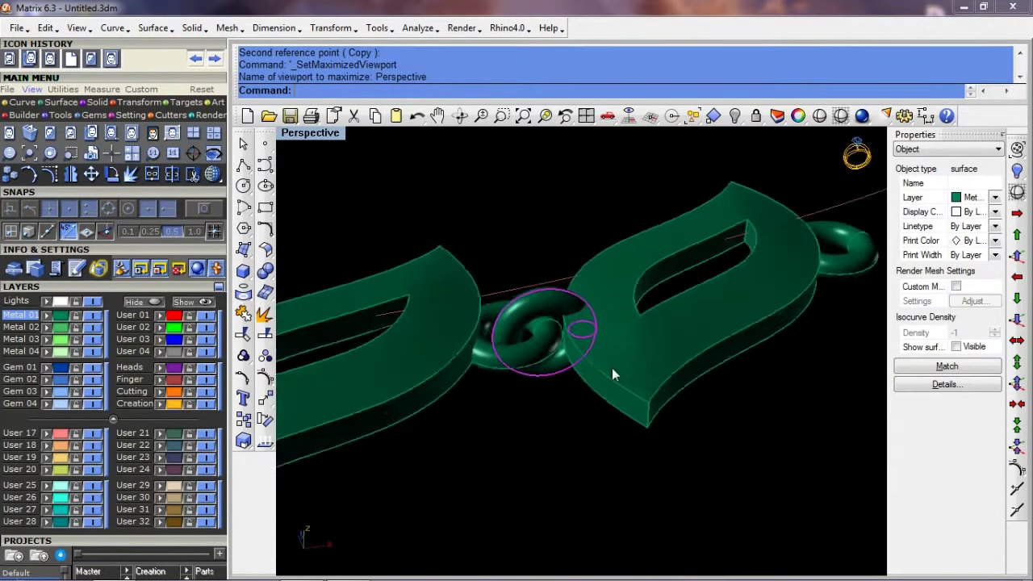
pyautogui.write('0,0,-1')
pyautogui.press('Return')
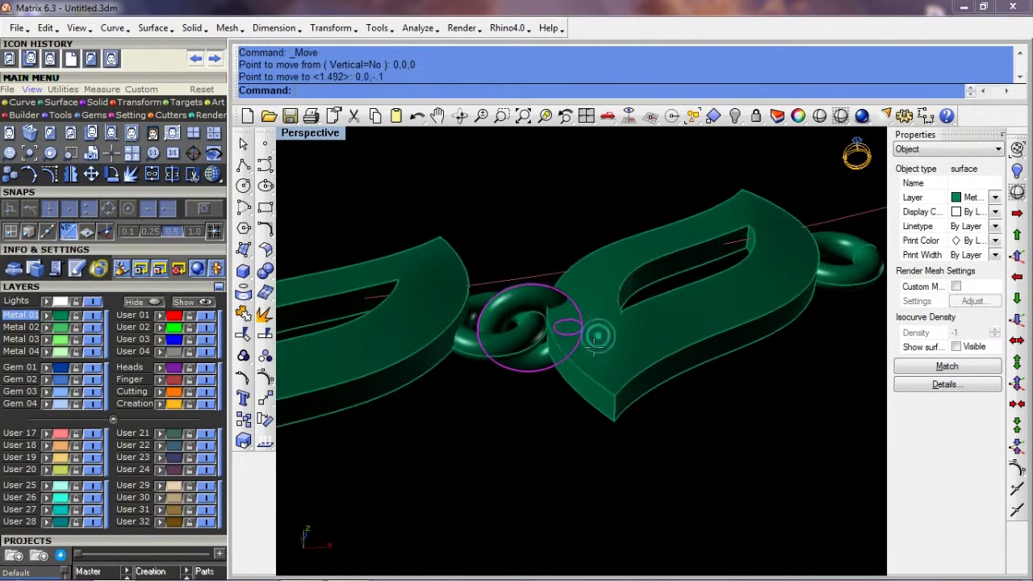
# Step: Place a rotated copy of the right leaf link and jump ring about the origin 0
pyautogui.click(815, 314)
pyautogui.moveTo(816, 315); pyautogui.dragTo(836, 281, button='right')
pyautogui.click(836, 281)
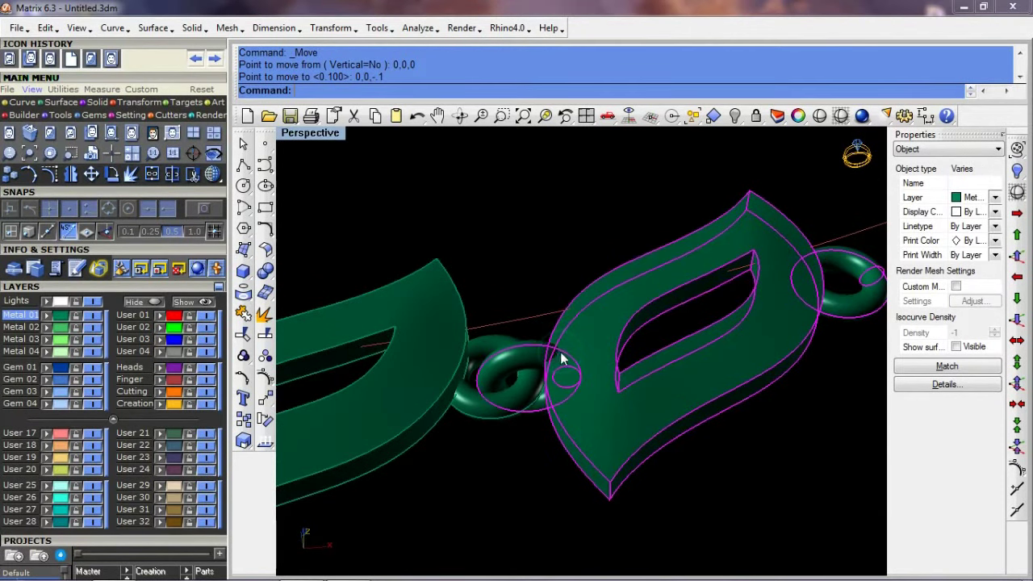
pyautogui.hotkey('ctrl', 'F1')
pyautogui.write('r')
pyautogui.press('Return')
pyautogui.write('0')
pyautogui.press('Return')
pyautogui.click(525, 415)
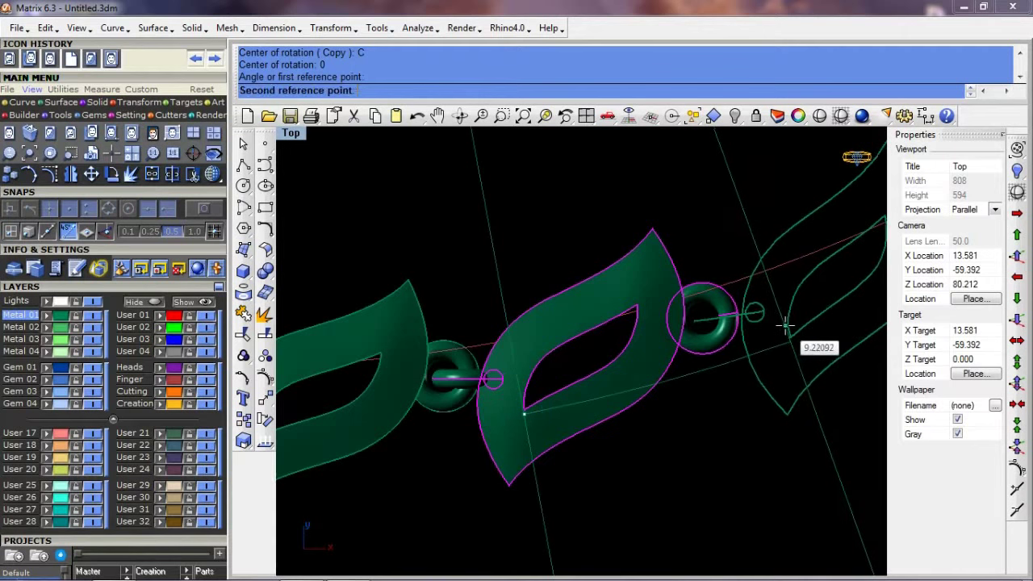
pyautogui.click(764, 333)
pyautogui.press('Return')
# Step: Select the centre jump ring and begin another rotation
pyautogui.scroll(3, 449, 392)
pyautogui.click(422, 379)
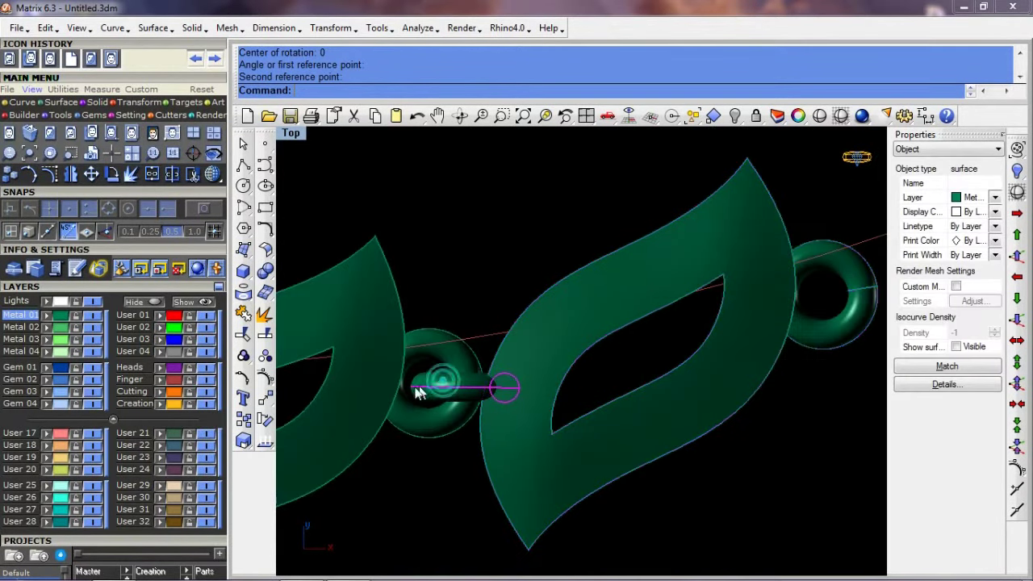
pyautogui.write('r')
pyautogui.press('Return')
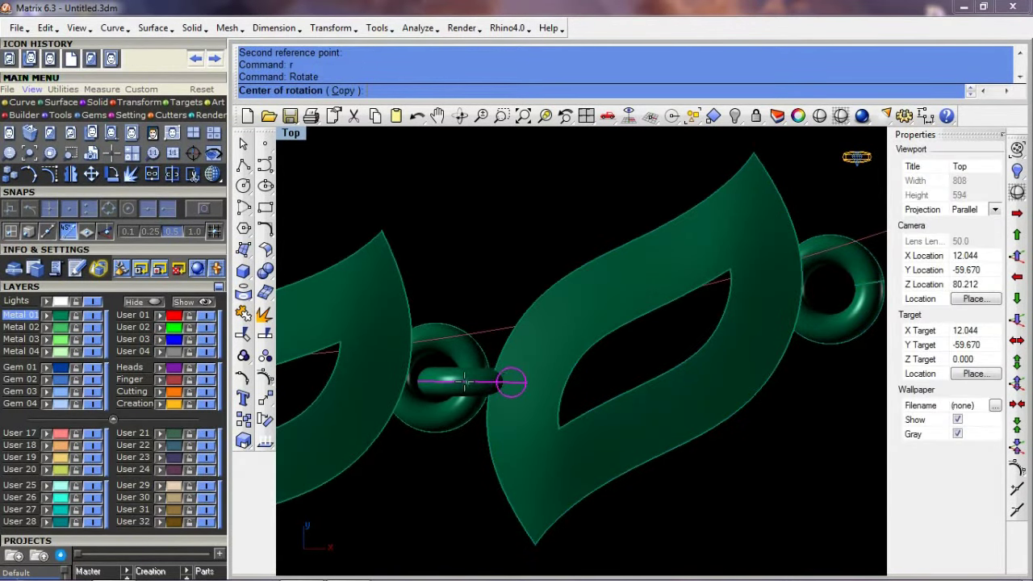
# Step: Finish re-angling the connector bar into the leaf, then select the right jump ring
pyautogui.click(586, 349)
pyautogui.press('Return')
pyautogui.click(817, 259)
pyautogui.moveTo(740, 289); pyautogui.dragTo(660, 307, button='right')
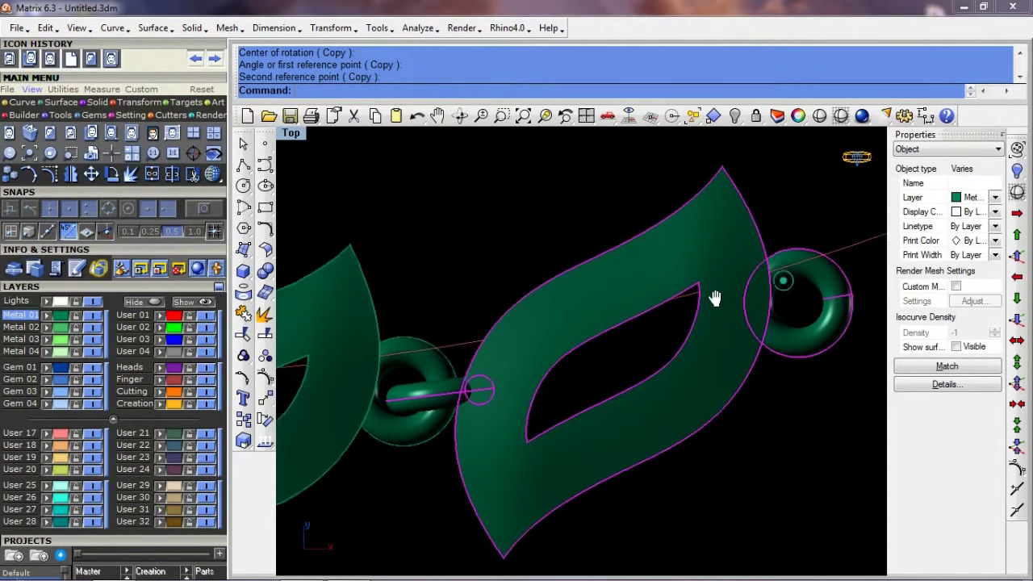
pyautogui.scroll(-3, 657, 299)
# Step: Begin a rotate-copy with the Copy option, using the link bottom as reference point
pyautogui.write('r')
pyautogui.press('Return')
pyautogui.write('c')
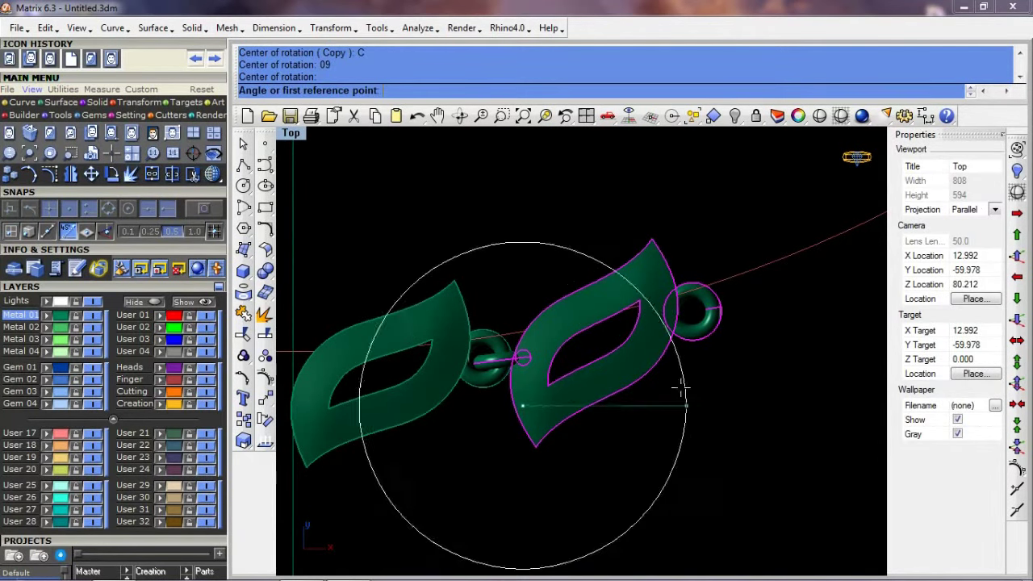
pyautogui.press('Escape')
pyautogui.write('c')
pyautogui.press('Return')
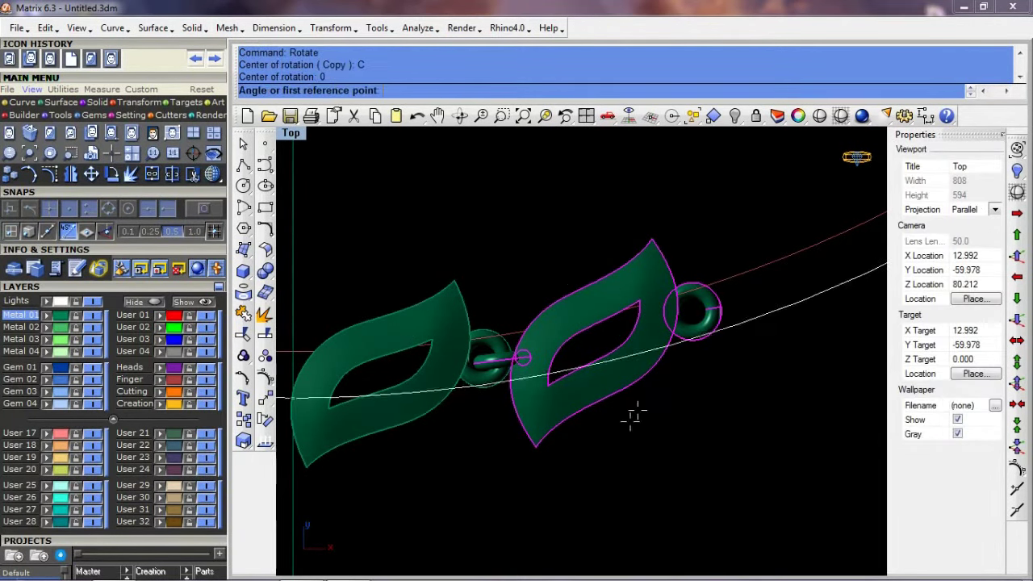
pyautogui.click(523, 419)
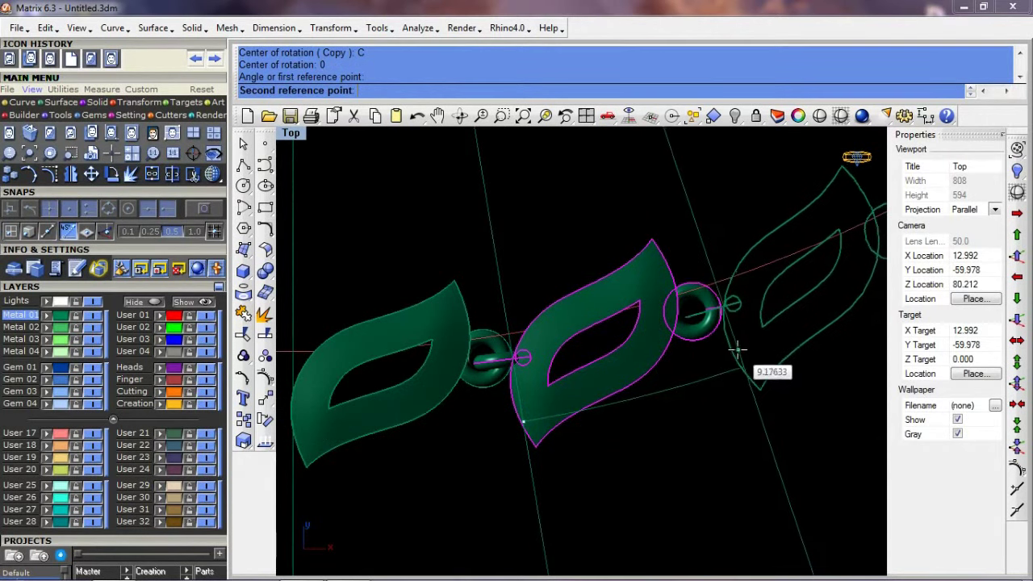
# Step: Place two rotated leaf-and-ring copies along the circle, then undo them
pyautogui.press('Right')
pyautogui.press('Right')
pyautogui.press('Right')
pyautogui.press('Up')
pyautogui.press('Up')
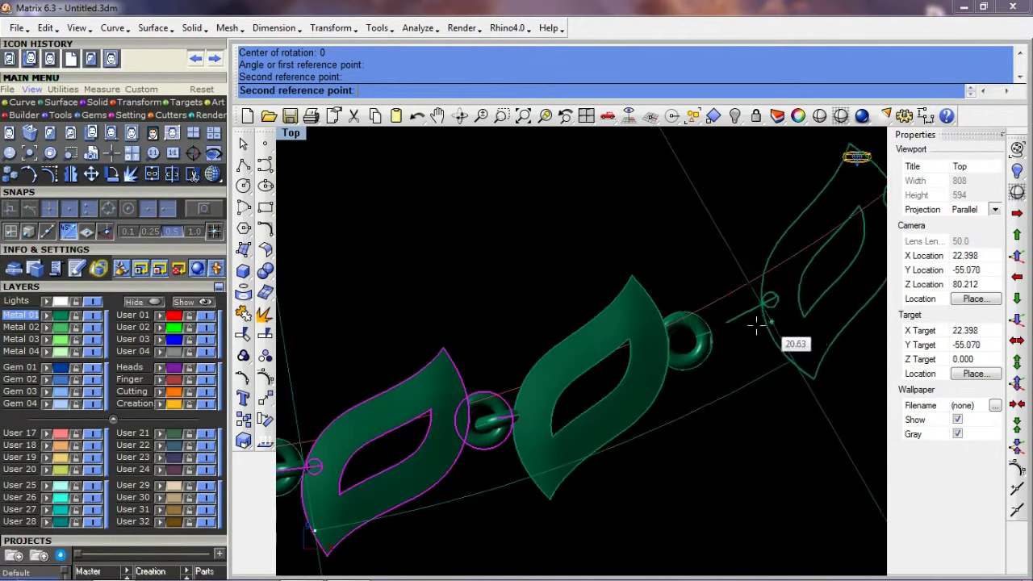
pyautogui.click(723, 348)
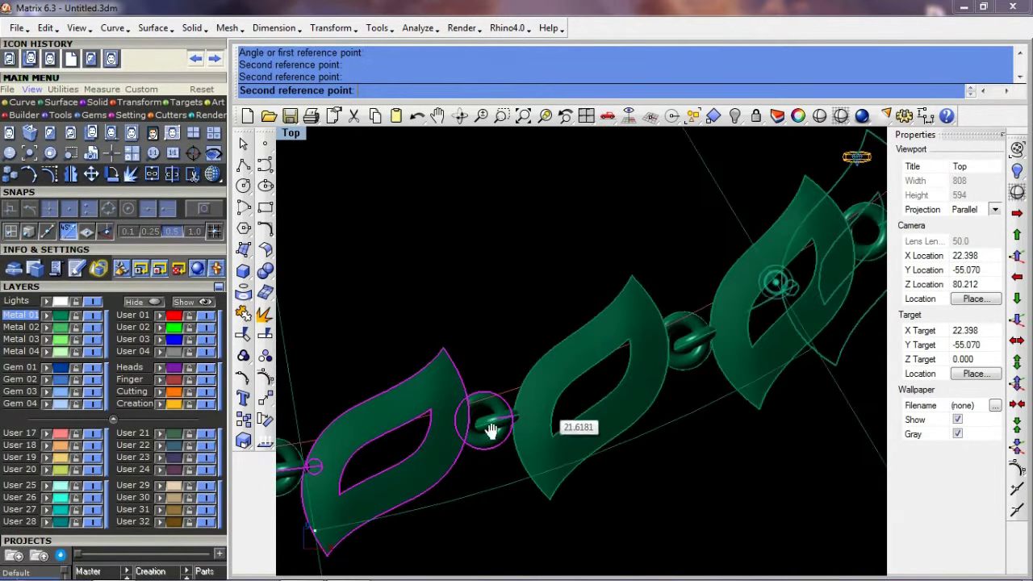
pyautogui.press('Right')
pyautogui.press('Right')
pyautogui.press('Right')
pyautogui.press('Up')
pyautogui.press('Up')
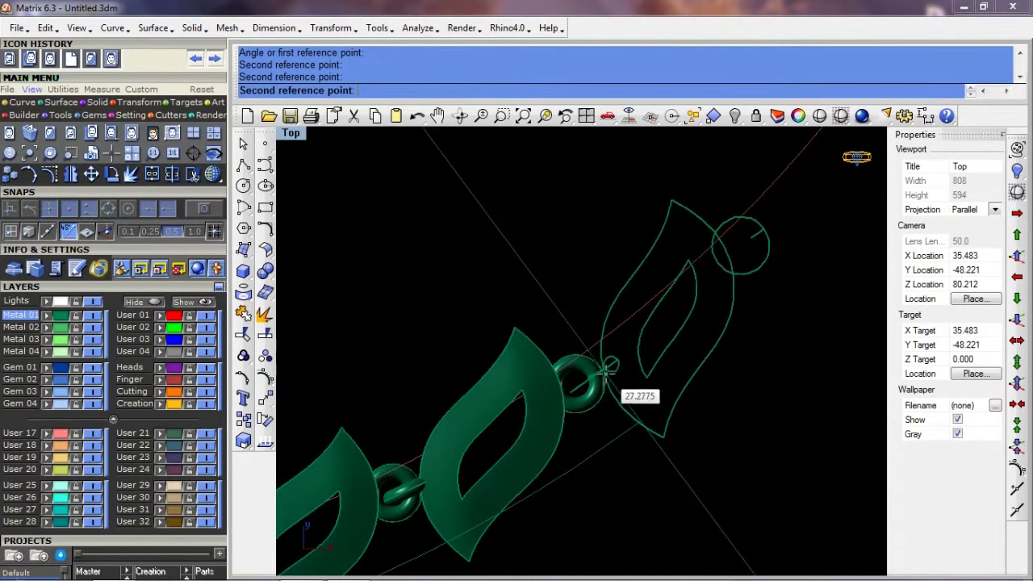
pyautogui.click(622, 365)
pyautogui.scroll(-2, 681, 369)
pyautogui.press('Return')
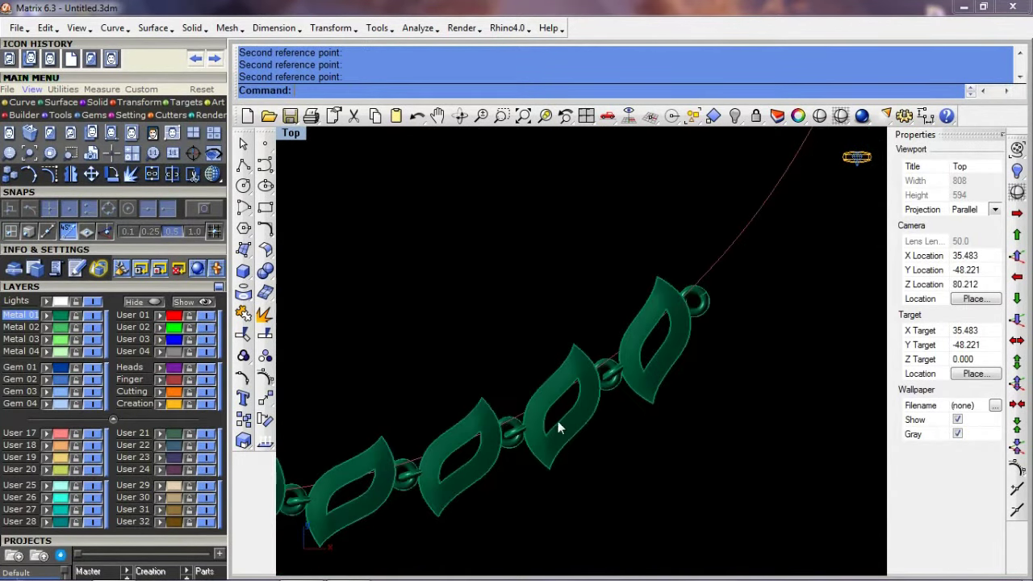
pyautogui.scroll(3, 713, 326)
pyautogui.hotkey('ctrl', 'z')
# Step: Nudge the connector link slightly into position
pyautogui.scroll(3, 503, 375)
pyautogui.click(501, 396)
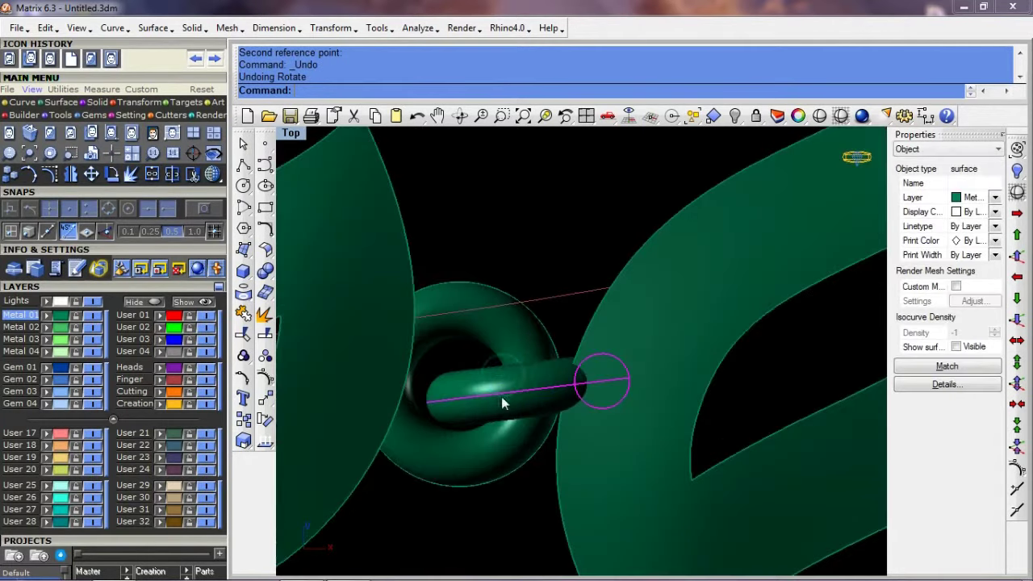
pyautogui.write('s')
pyautogui.press('Return')
pyautogui.click(501, 389)
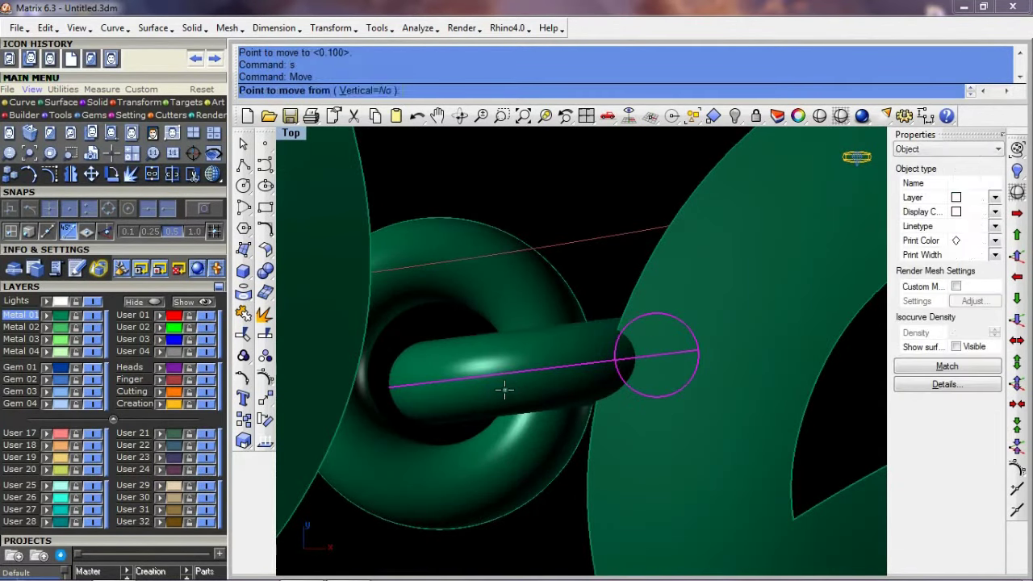
pyautogui.press('Escape')
pyautogui.scroll(-5, 531, 389)
# Step: Window-select the ring and right leaf, starting a rotate-copy from the link's base point
pyautogui.moveTo(787, 281); pyautogui.dragTo(553, 387)
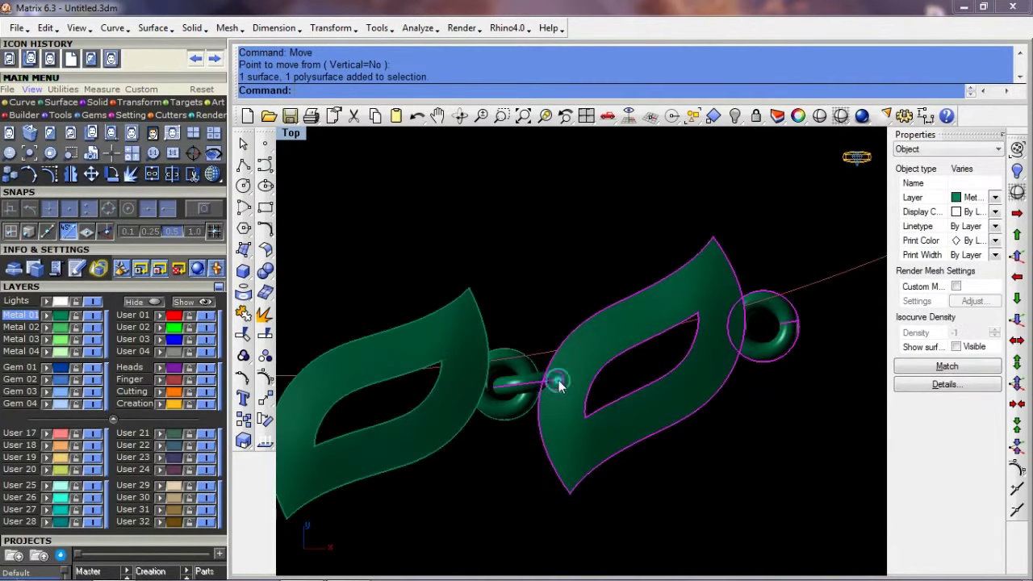
pyautogui.scroll(-2, 554, 388)
pyautogui.write('r')
pyautogui.press('Return')
pyautogui.write('c')
pyautogui.press('Return')
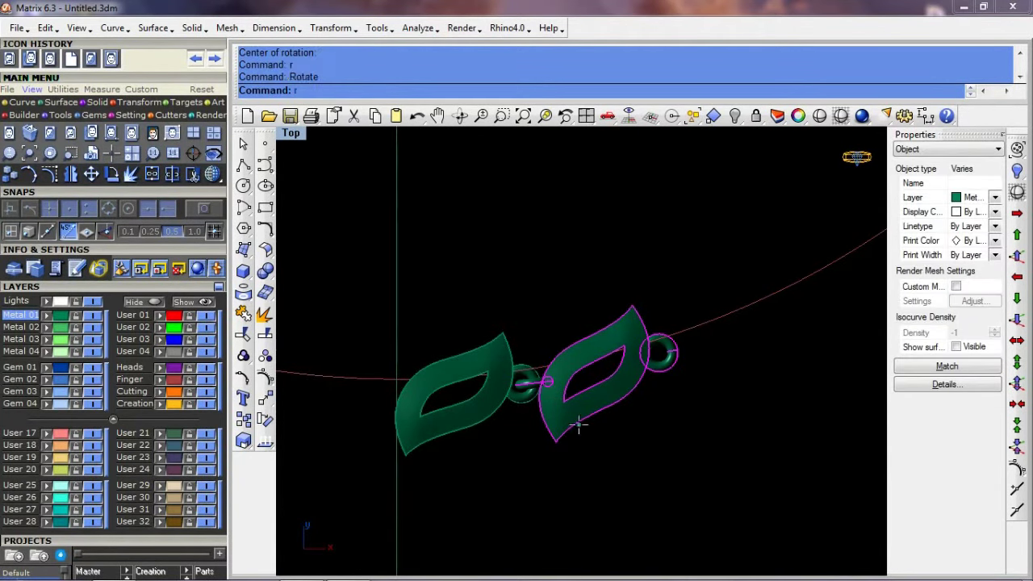
pyautogui.press('Escape')
pyautogui.press('Escape')
pyautogui.write('r')
pyautogui.press('Return')
pyautogui.write('C')
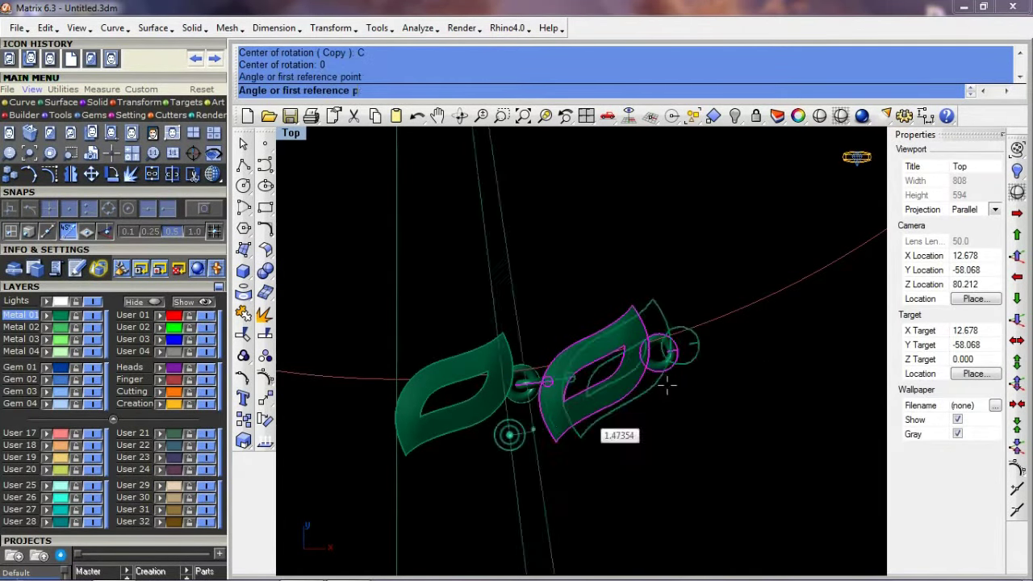
pyautogui.click(510, 434)
# Step: Place rotated leaf-and-ring copies further up the arc and zoom out to the whole chain
pyautogui.scroll(2, 646, 411)
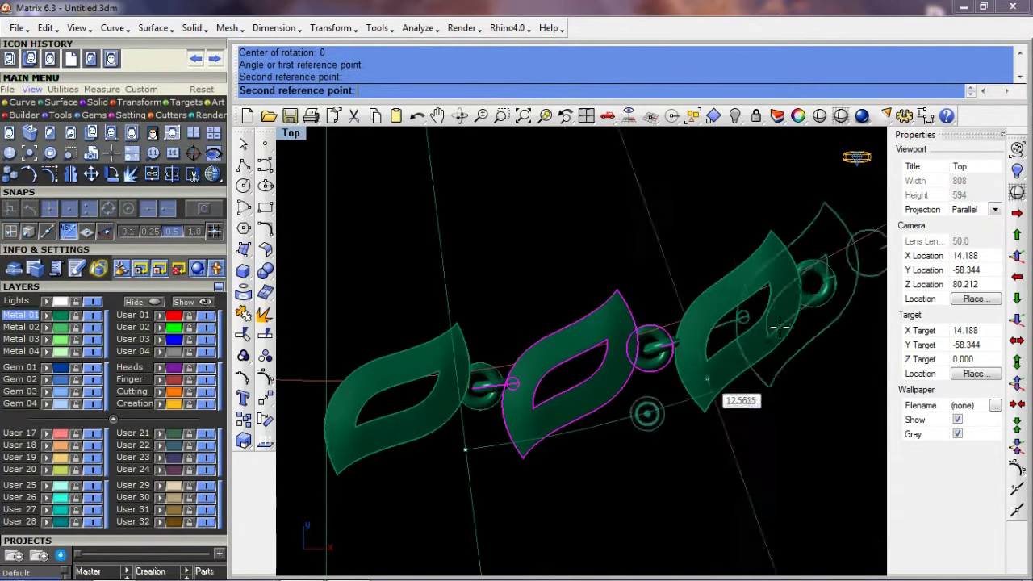
pyautogui.moveTo(712, 382); pyautogui.dragTo(661, 457, button='right')
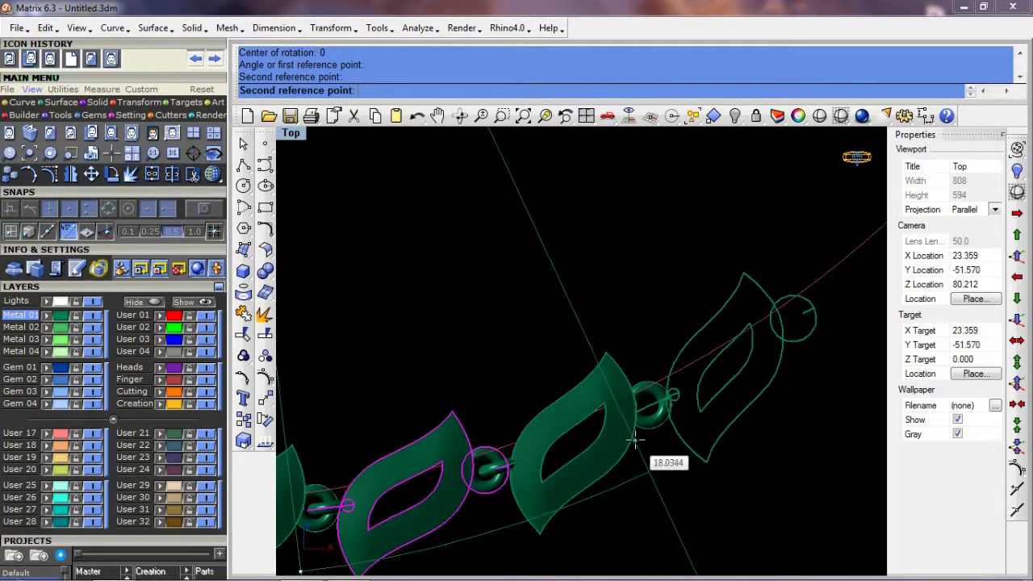
pyautogui.moveTo(654, 439)
pyautogui.mouseDown(button='right')
pyautogui.moveTo(675, 438)
pyautogui.moveTo(578, 501)
pyautogui.mouseUp(button='right')
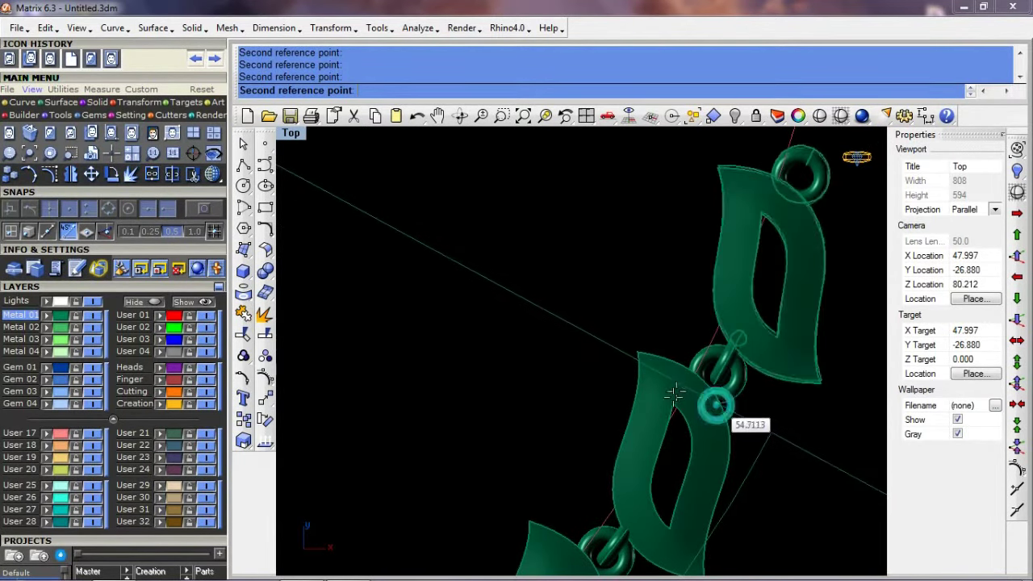
pyautogui.moveTo(717, 408); pyautogui.dragTo(725, 379, button='right')
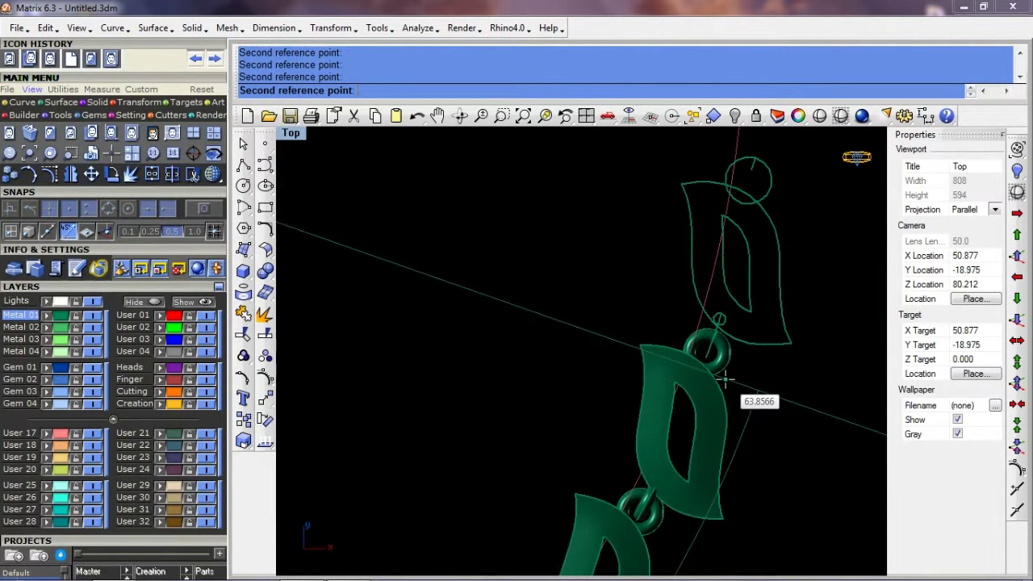
pyautogui.click(724, 381)
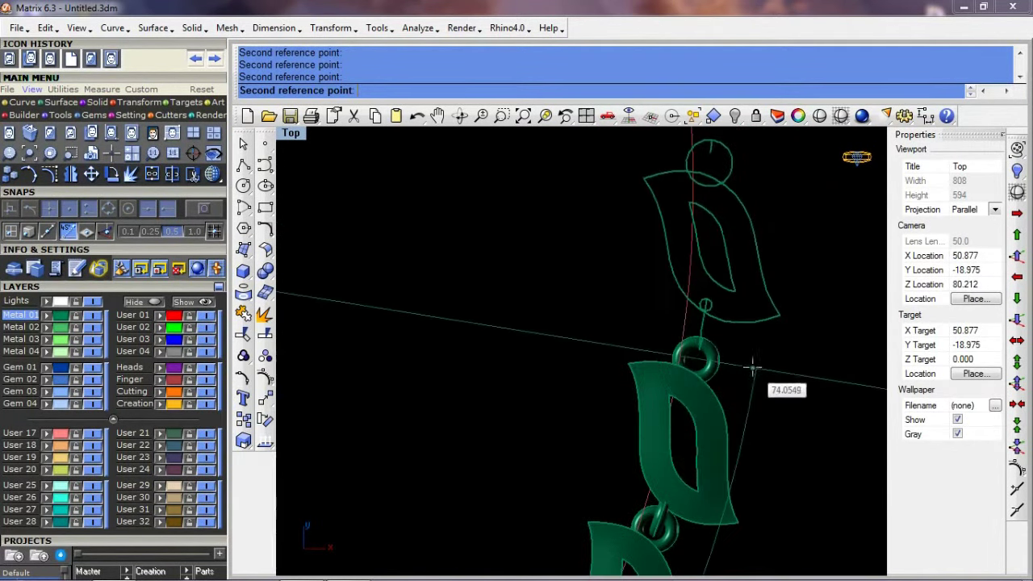
pyautogui.moveTo(749, 394); pyautogui.dragTo(759, 390, button='right')
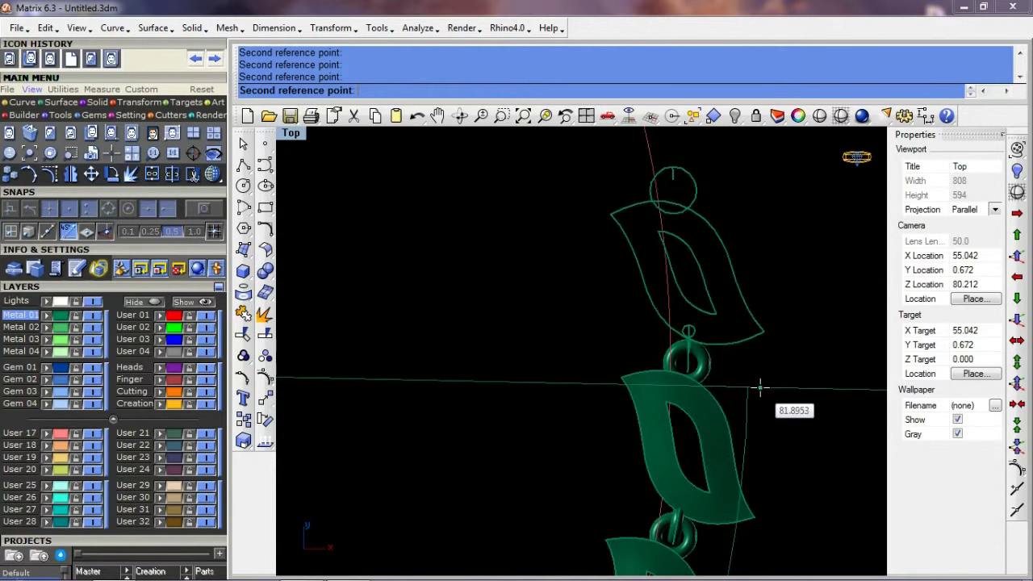
pyautogui.scroll(-3, 759, 404)
pyautogui.scroll(-2, 730, 411)
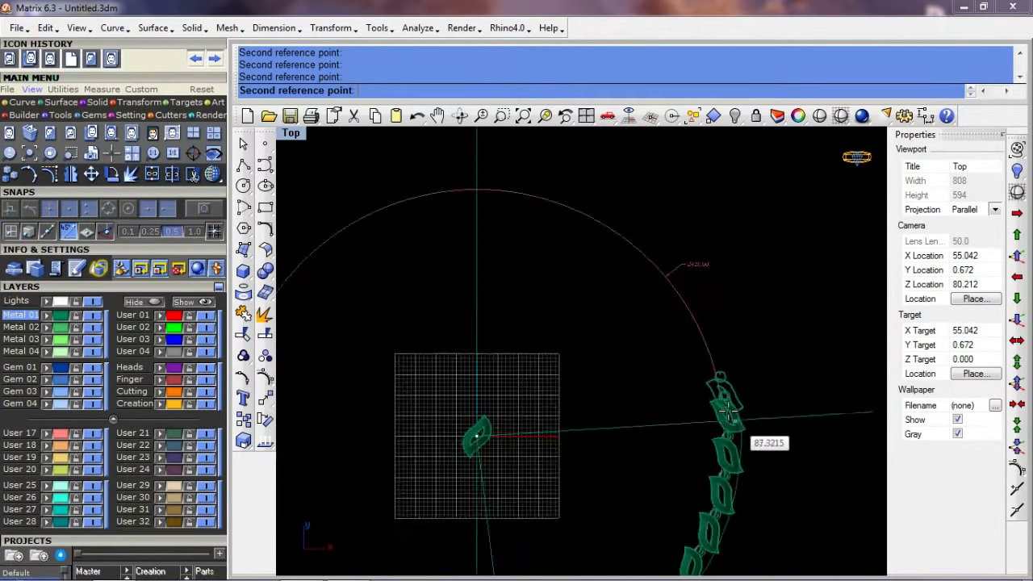
pyautogui.scroll(-1, 727, 411)
pyautogui.moveTo(721, 482); pyautogui.dragTo(713, 289, button='right')
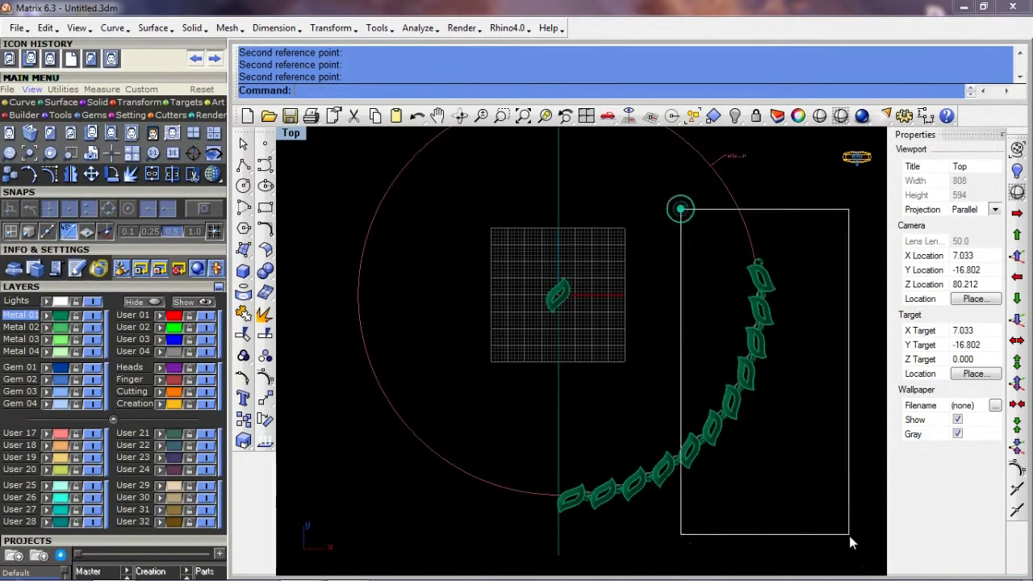
# Step: Window-select the half chain plus its lowest link and mirror it leftward about the Y axis
pyautogui.moveTo(680, 210); pyautogui.dragTo(848, 534)
pyautogui.scroll(4, 621, 484)
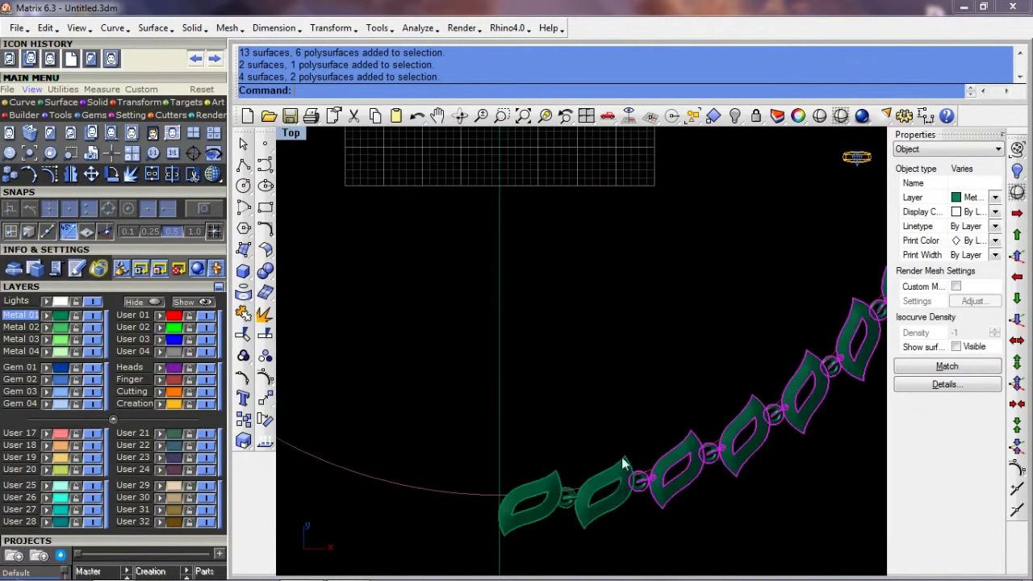
pyautogui.keyDown('shift'); pyautogui.click(584, 508); pyautogui.keyUp('shift')
pyautogui.moveTo(557, 506); pyautogui.dragTo(609, 383, button='right')
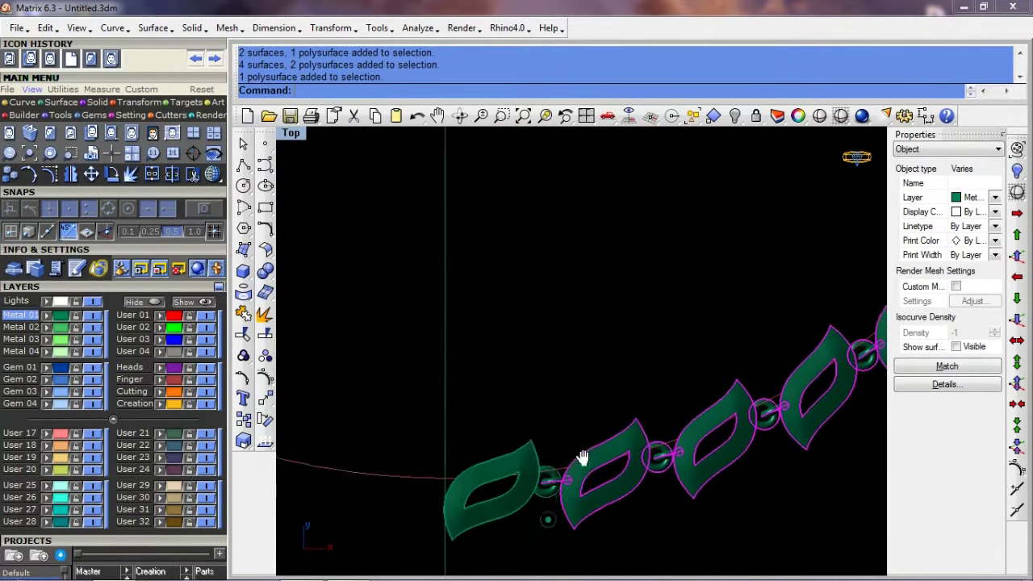
pyautogui.moveTo(526, 461); pyautogui.dragTo(564, 470, button='right')
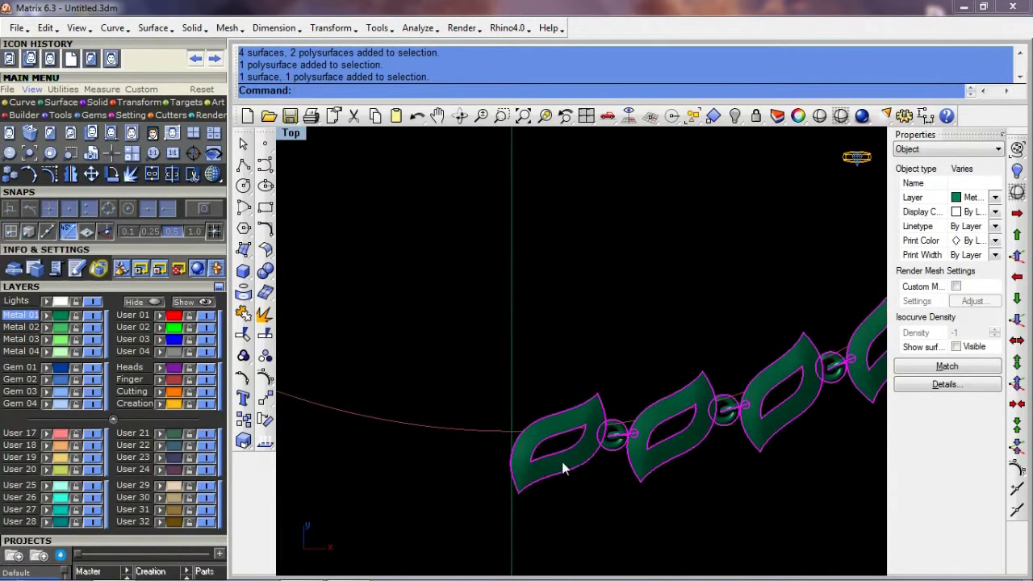
pyautogui.write('0')
pyautogui.click(525, 540)
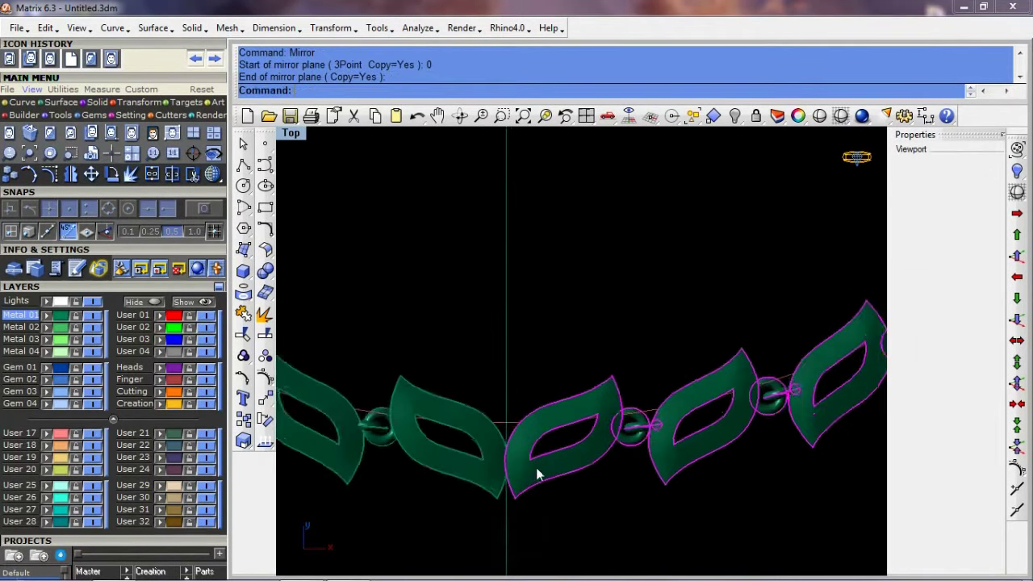
# Step: Make a rotated copy of the selection about the origin 0
pyautogui.scroll(1, 519, 476)
pyautogui.press('Return')
pyautogui.write('0')
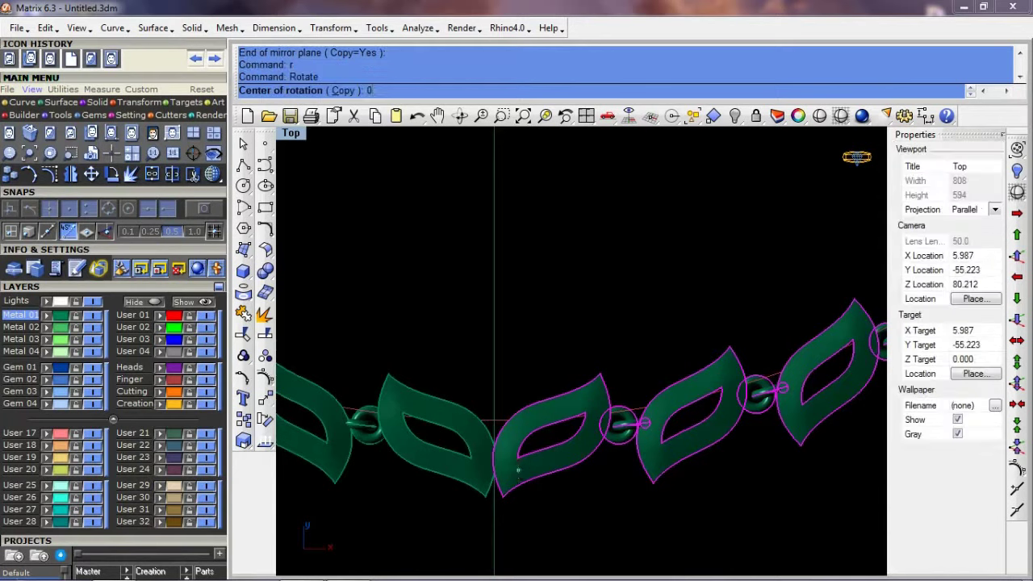
pyautogui.scroll(5, 517, 467)
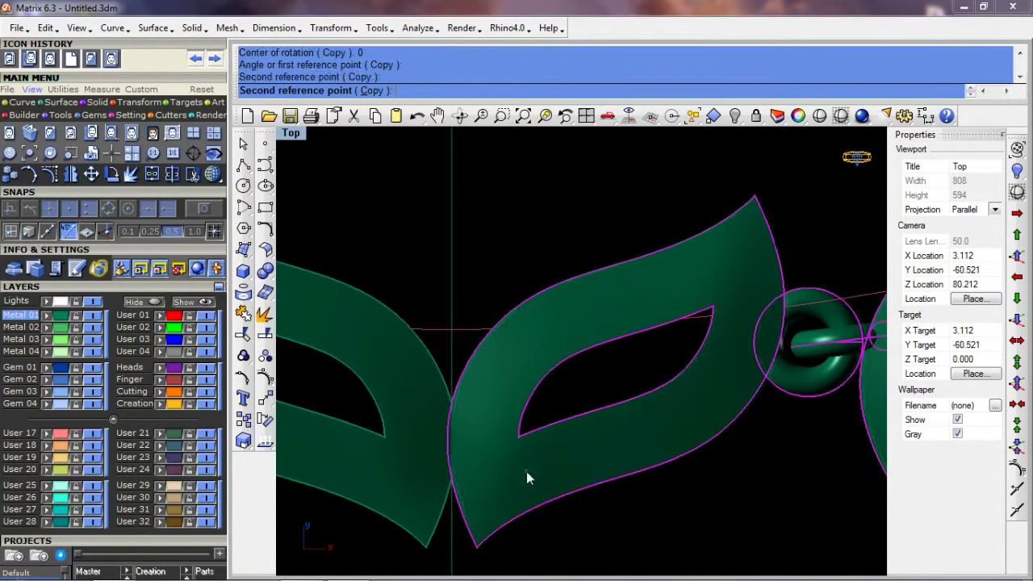
pyautogui.click(526, 471)
pyautogui.scroll(-2, 500, 458)
pyautogui.scroll(-3, 526, 460)
pyautogui.scroll(-2, 535, 438)
pyautogui.scroll(7, 559, 440)
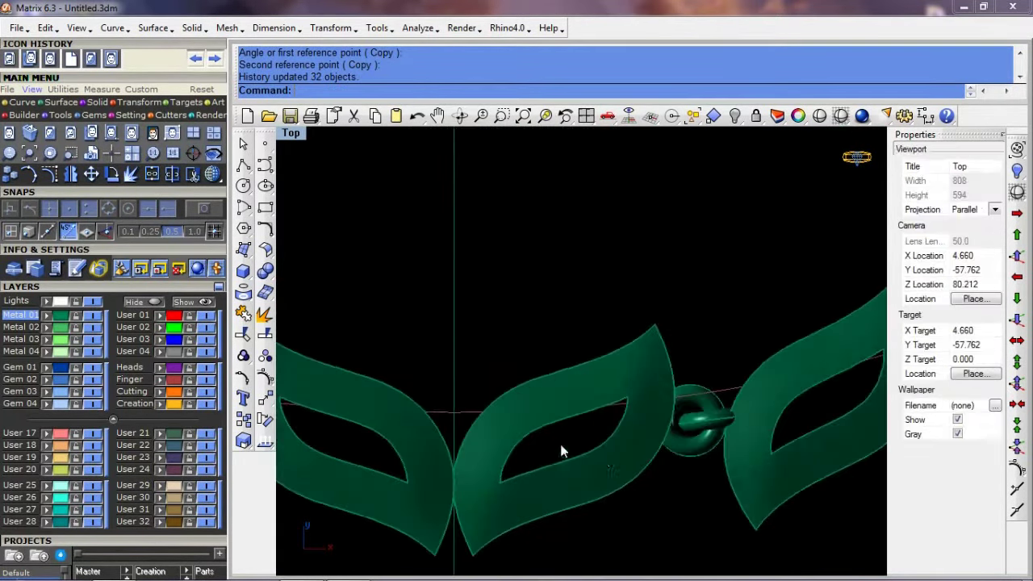
pyautogui.scroll(2, 703, 456)
# Step: Copy a jump ring to the bottom centre between the two central leaves
pyautogui.click(726, 364)
pyautogui.scroll(1, 732, 355)
pyautogui.write('C')
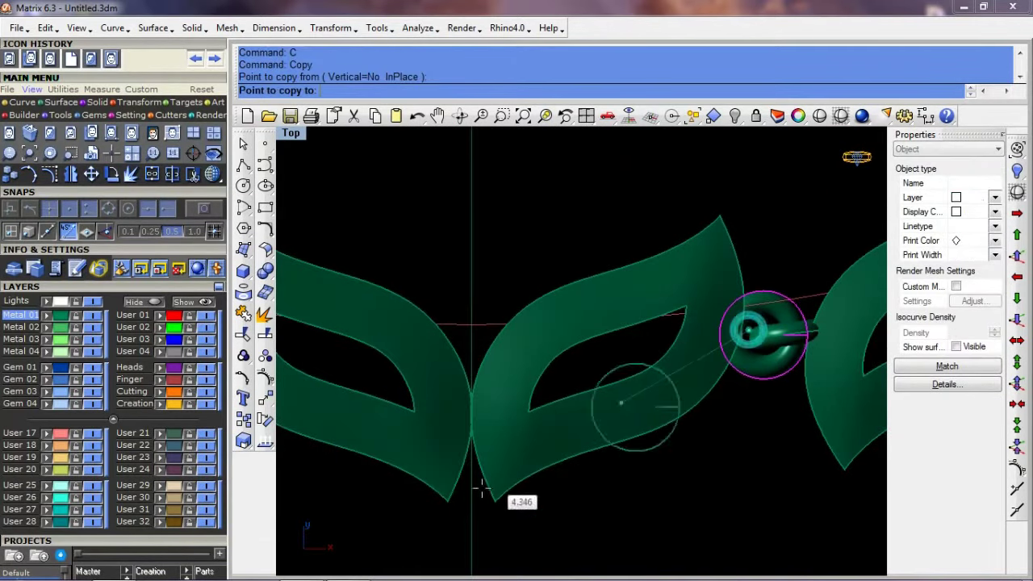
pyautogui.click(458, 504)
pyautogui.press('Return')
pyautogui.scroll(3, 476, 484)
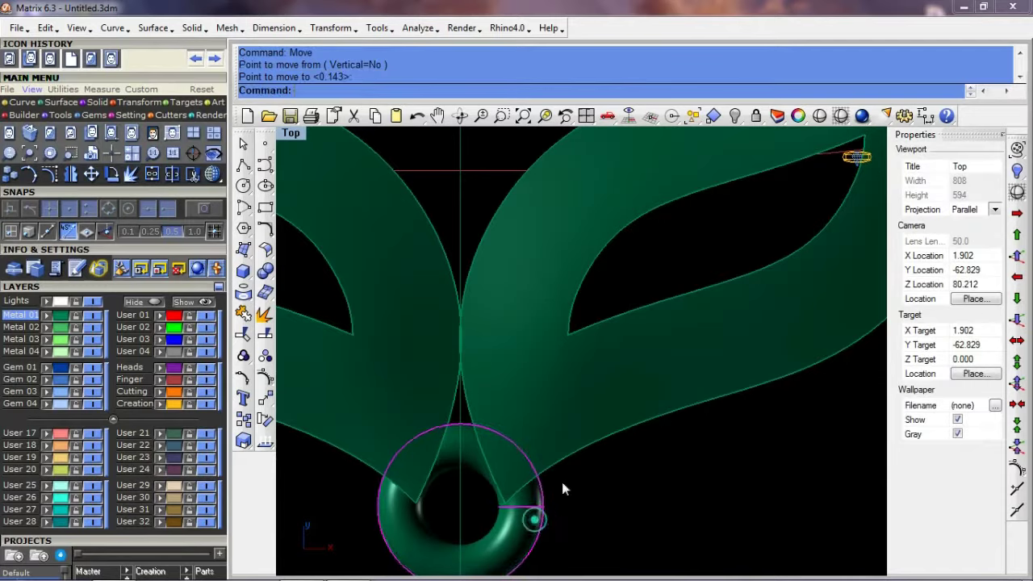
pyautogui.scroll(-3, 563, 489)
pyautogui.scroll(-2, 535, 491)
pyautogui.scroll(-2, 572, 455)
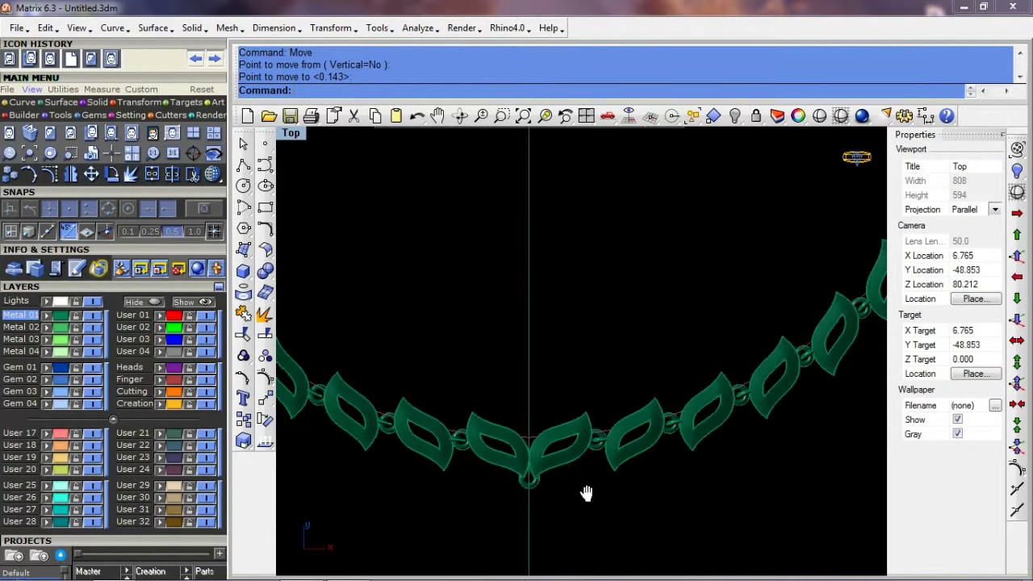
# Step: Hide the leftover leaf and ring at the circle's centre and recentre the necklace
pyautogui.scroll(-2, 587, 493)
pyautogui.scroll(-2, 574, 501)
pyautogui.scroll(-1, 579, 279)
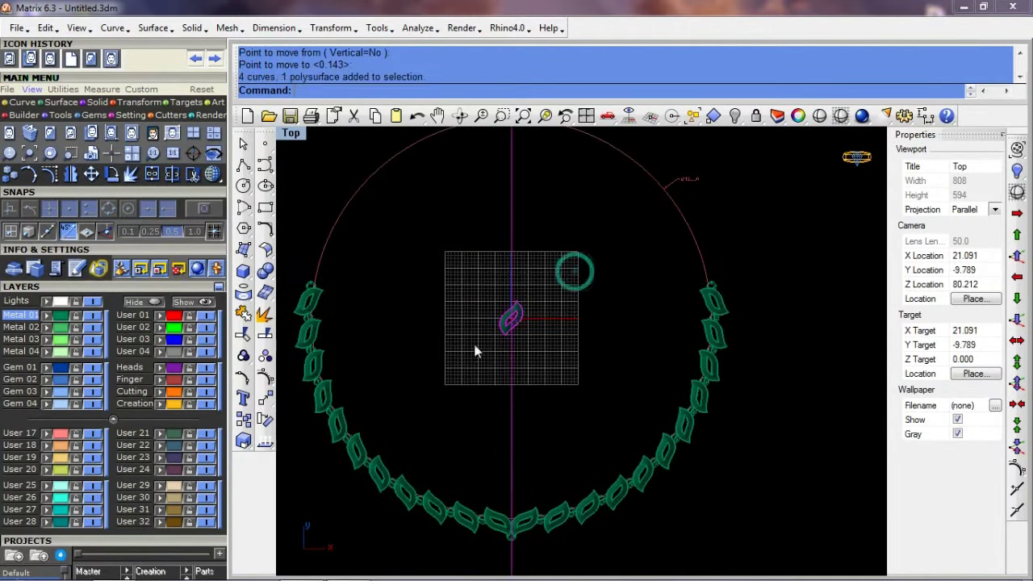
pyautogui.hotkey('ctrl', 'h')
pyautogui.moveTo(491, 416); pyautogui.dragTo(513, 396, button='right')
pyautogui.click(732, 293)
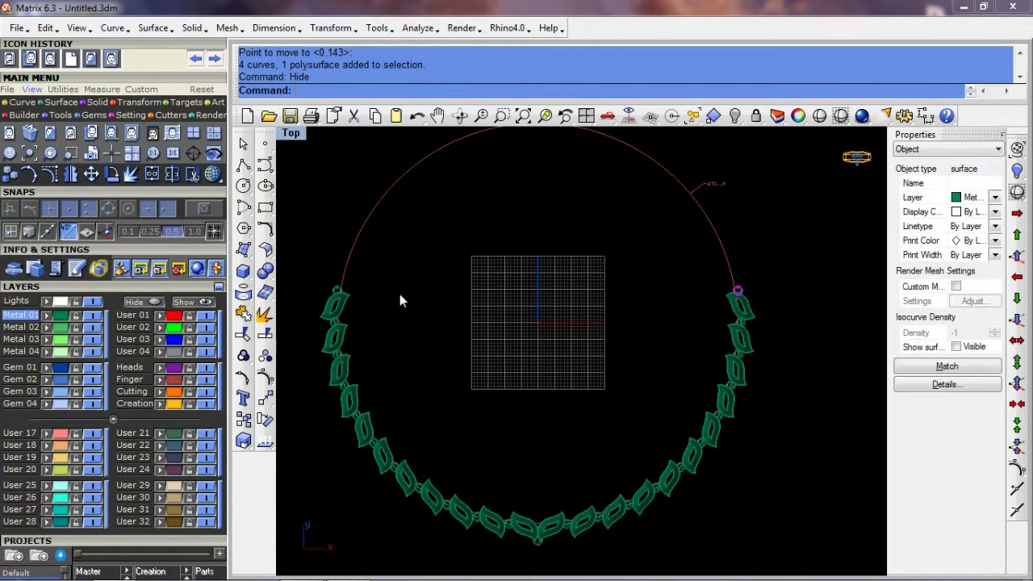
pyautogui.click(572, 271)
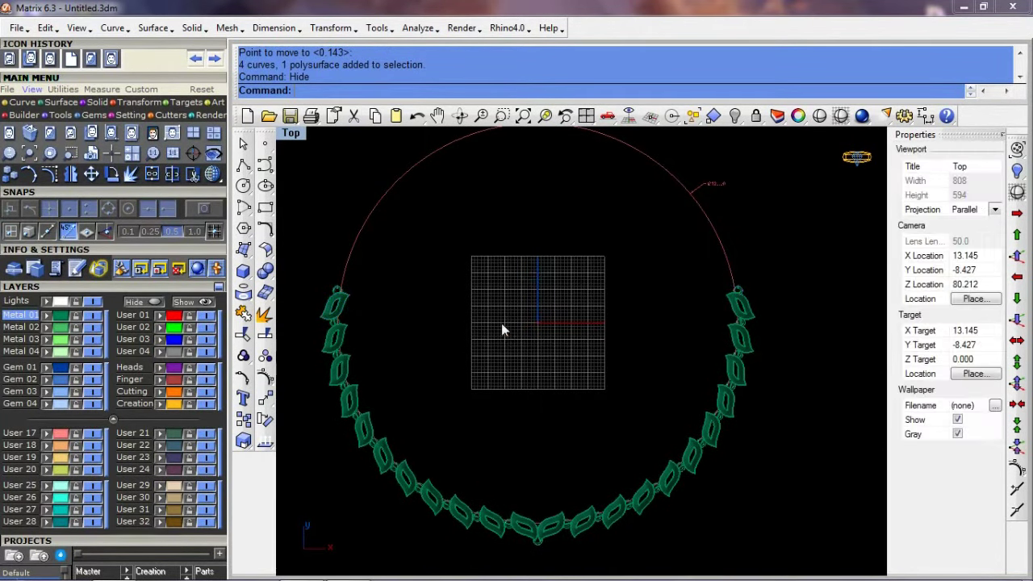
pyautogui.moveTo(479, 295); pyautogui.dragTo(492, 253, button='right')
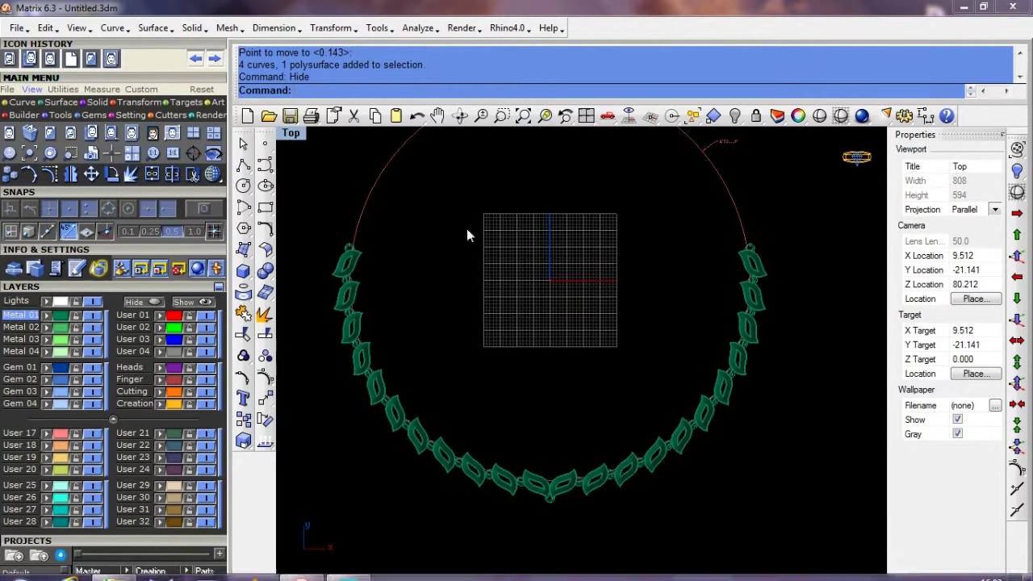
# Step: Zoom in on the necklace bottom and select the drop ring
pyautogui.scroll(3, 537, 493)
pyautogui.scroll(3, 557, 484)
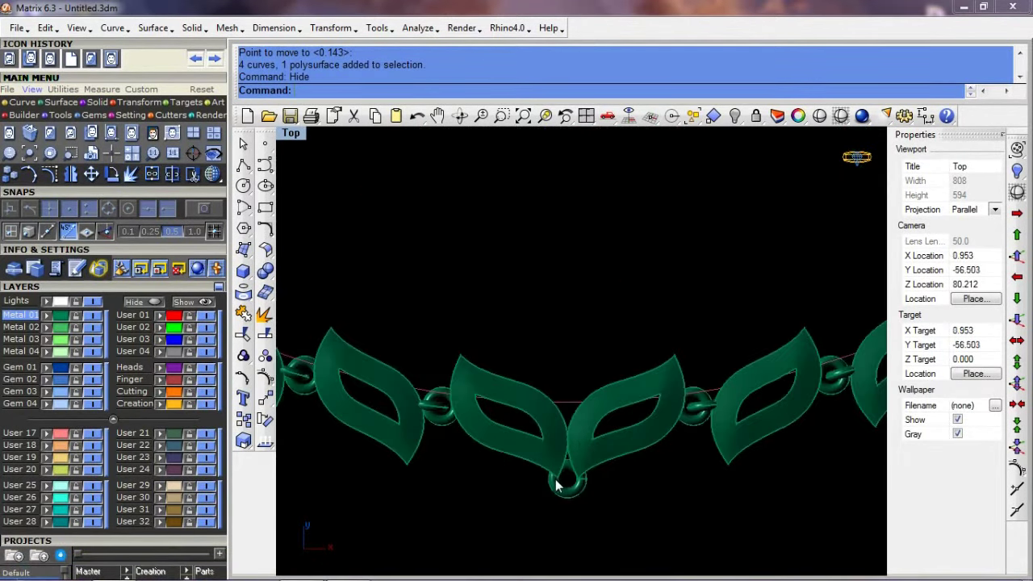
pyautogui.scroll(2, 524, 428)
pyautogui.scroll(2, 544, 455)
pyautogui.click(605, 448)
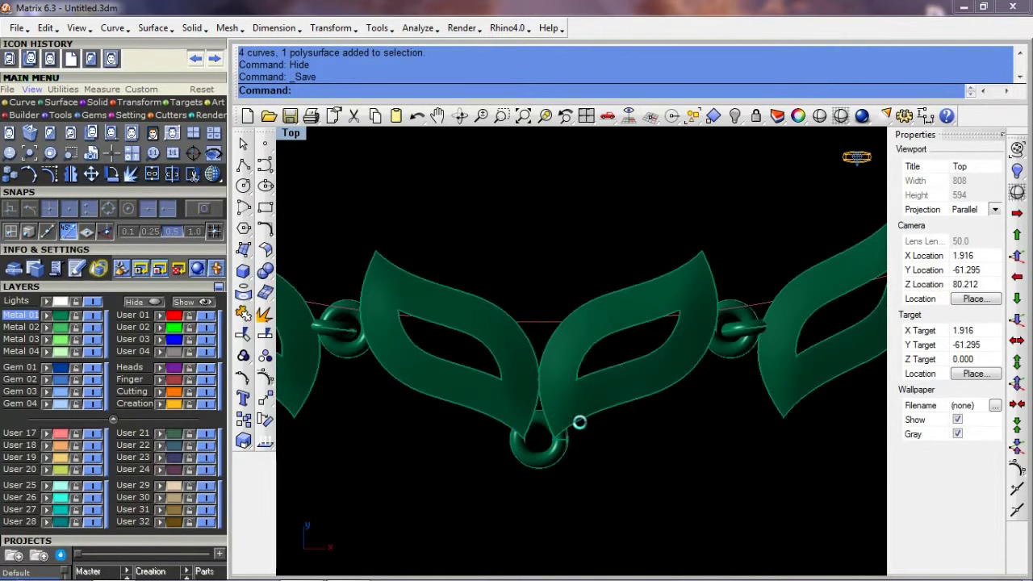
# Step: Zoom in and out to review the whole leaf-link necklace around the circle
pyautogui.scroll(-2, 572, 404)
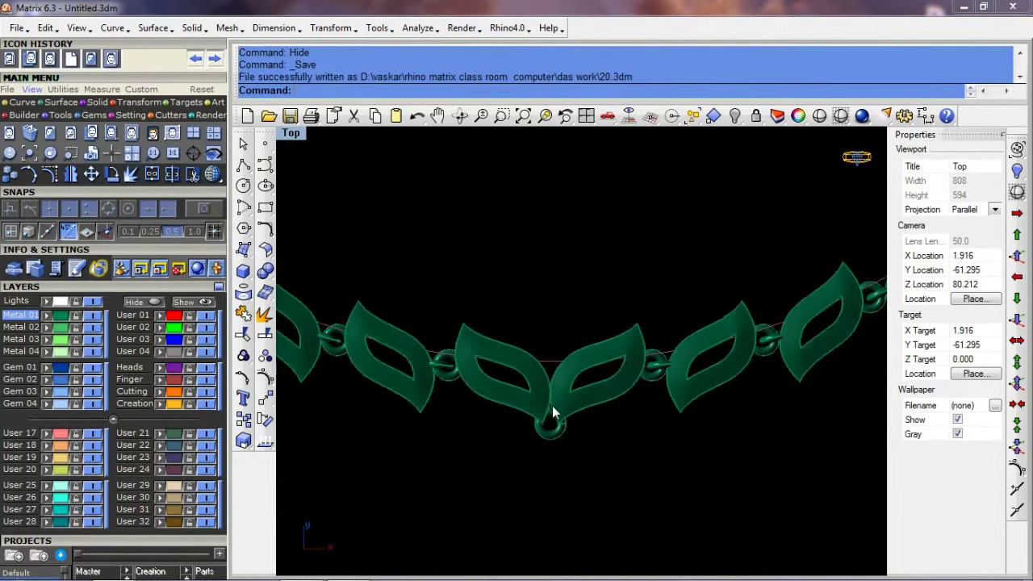
pyautogui.scroll(-2, 553, 350)
pyautogui.scroll(2, 594, 406)
pyautogui.scroll(2, 641, 374)
pyautogui.scroll(-3, 565, 385)
pyautogui.scroll(-2, 588, 364)
pyautogui.scroll(-2, 586, 339)
pyautogui.scroll(1, 597, 345)
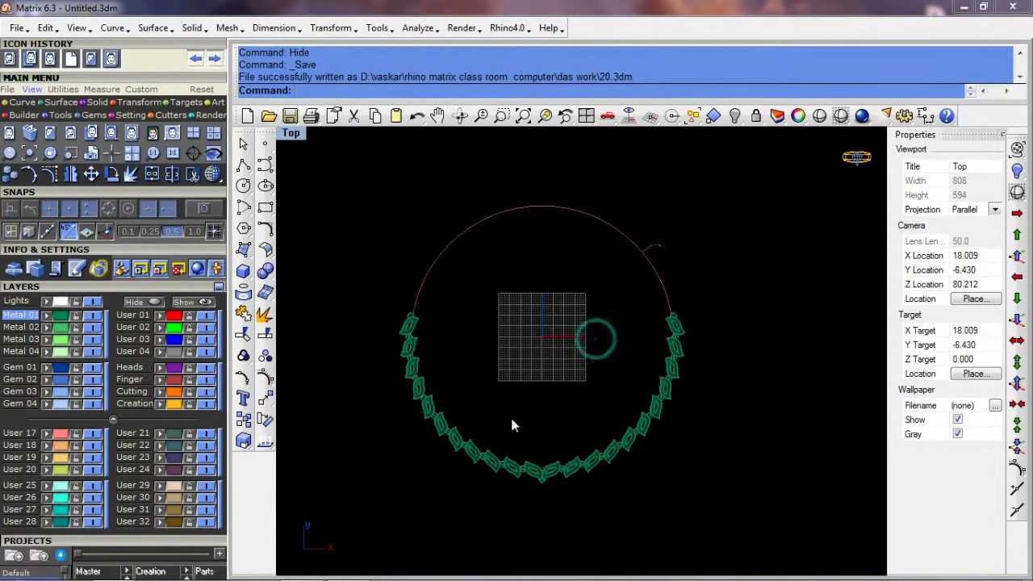
pyautogui.scroll(2, 516, 414)
pyautogui.scroll(1, 526, 406)
pyautogui.scroll(1, 535, 404)
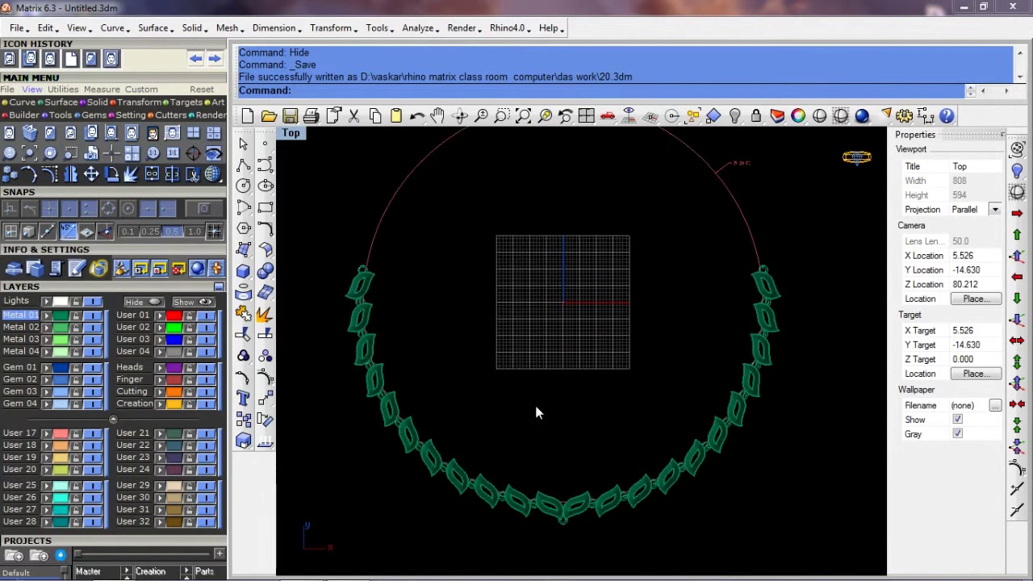